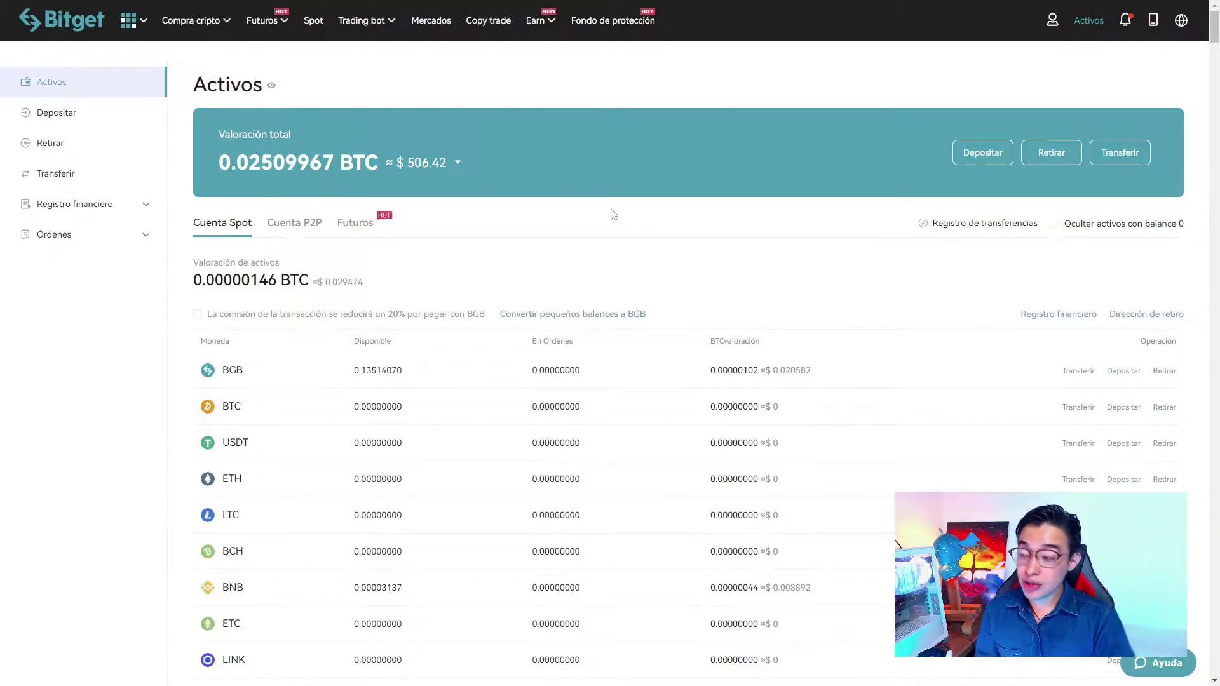
# View the Futuros account balance and start a fund transfer with USDT as the coin
pyautogui.click(356, 223)
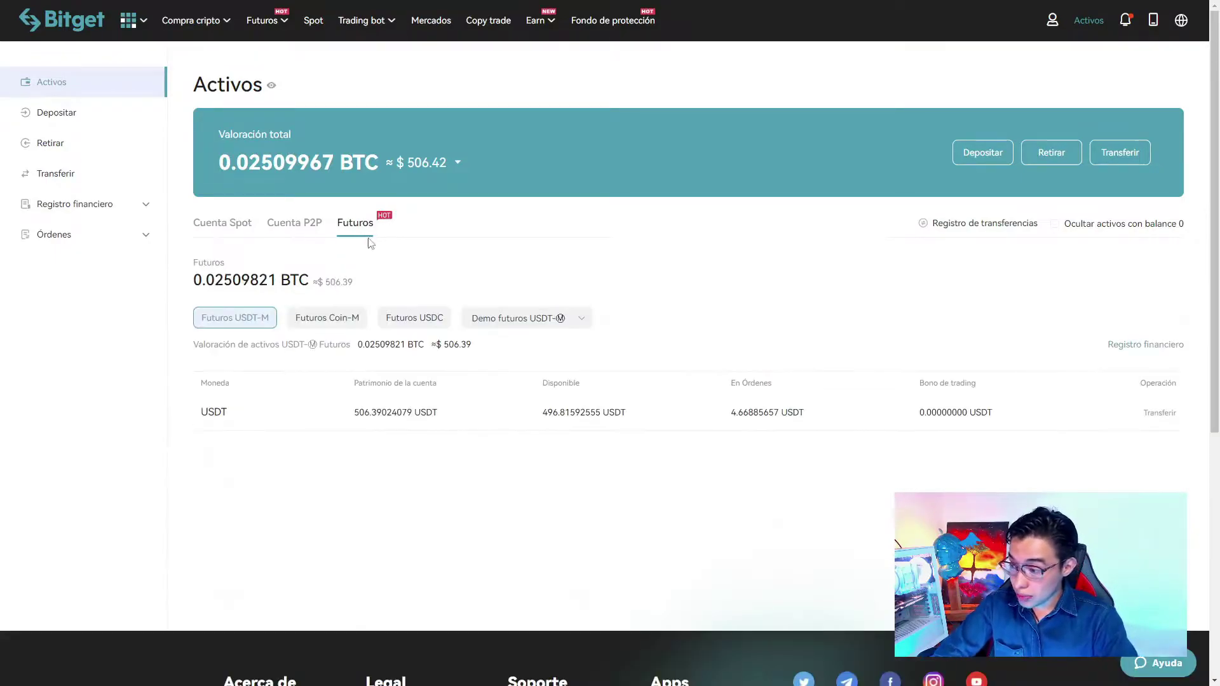
pyautogui.click(1119, 165)
pyautogui.click(381, 137)
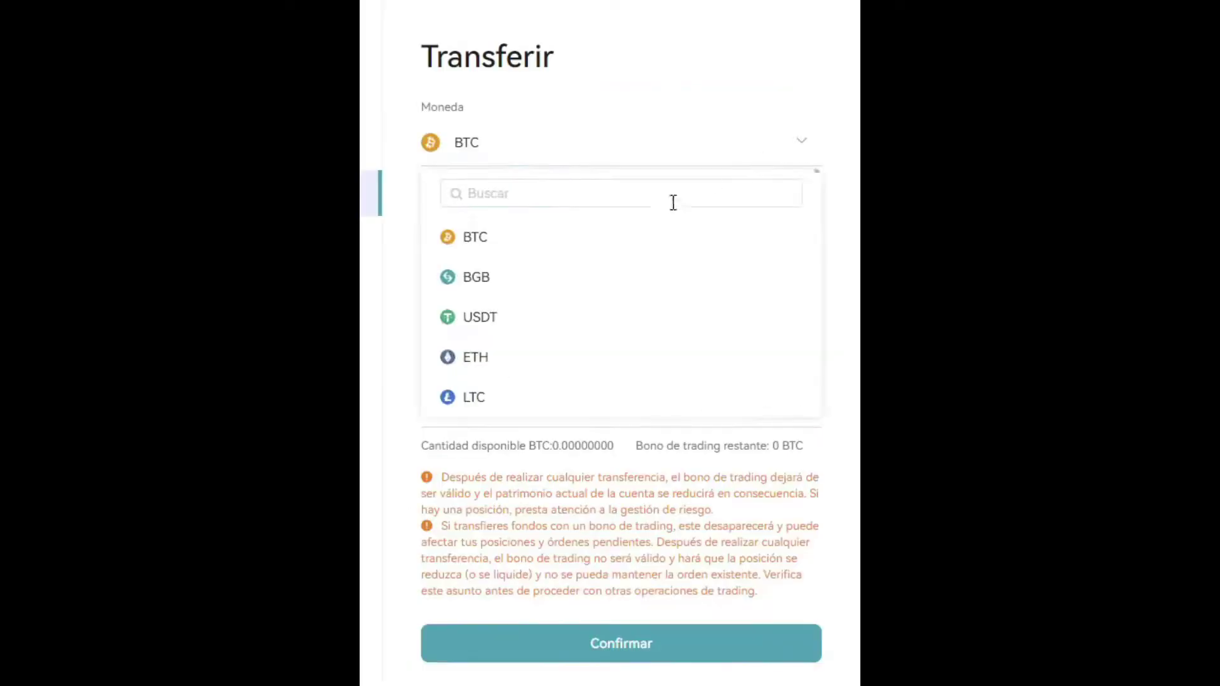
pyautogui.click(574, 312)
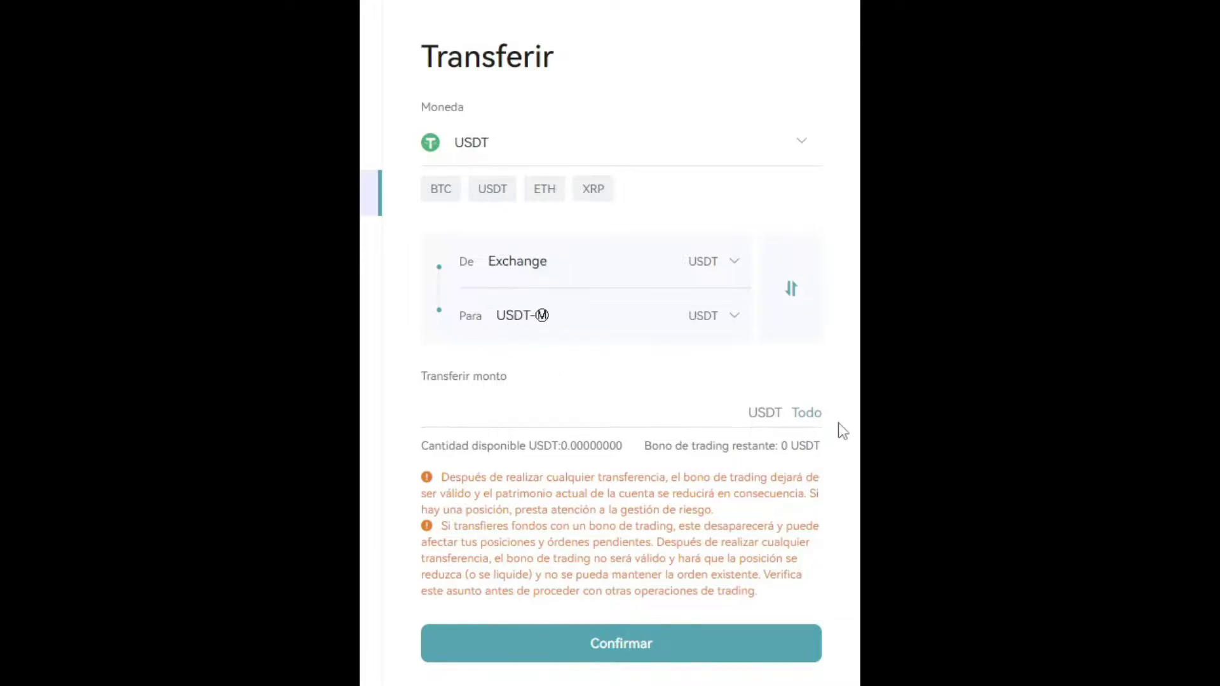
# Try a transfer from USDT-M to Exchange with the full available USDT amount, and restore the original direction
pyautogui.click(807, 414)
pyautogui.click(788, 291)
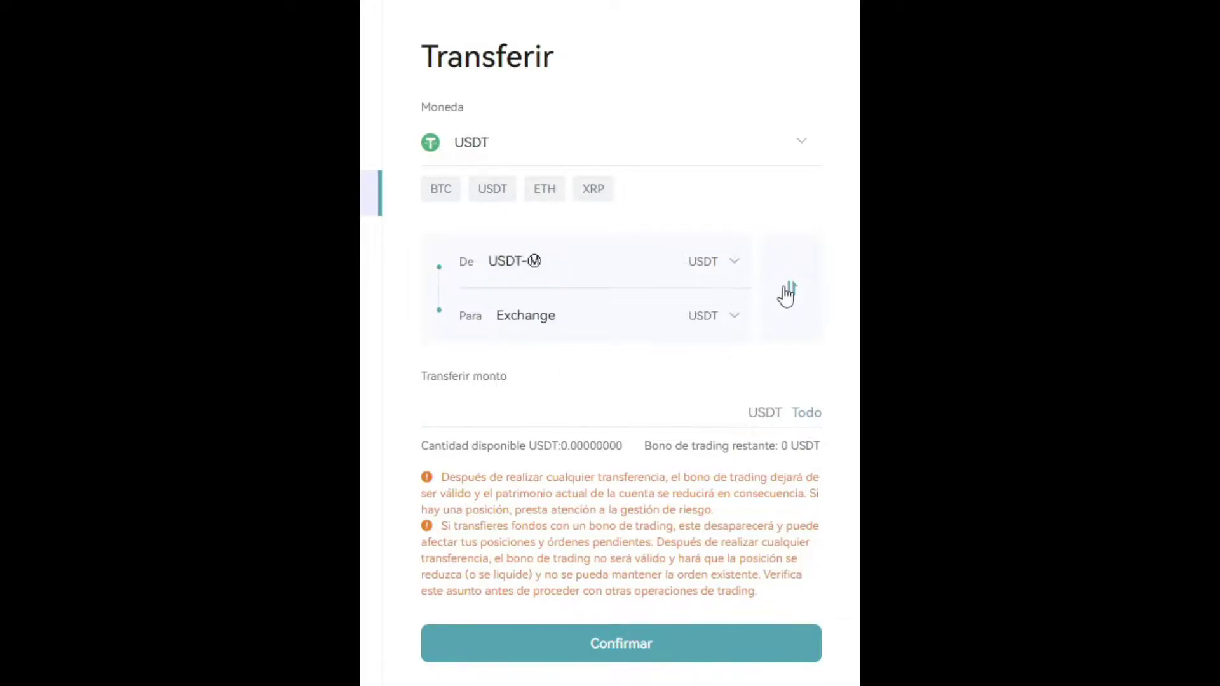
pyautogui.click(812, 419)
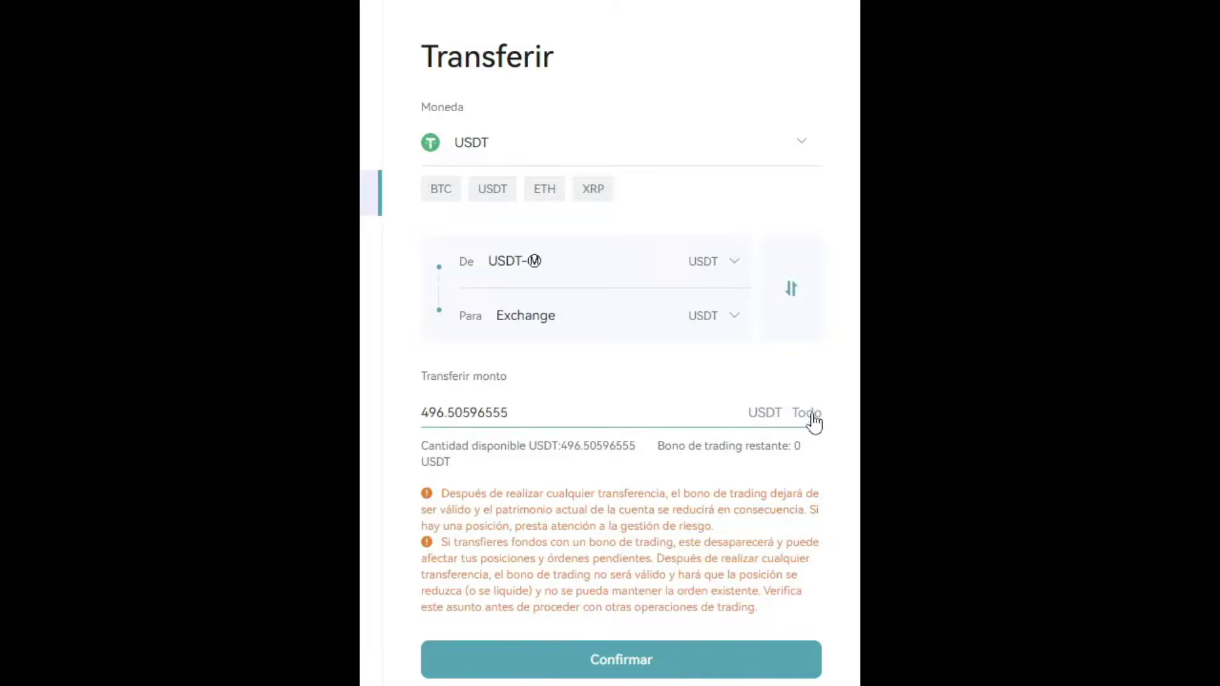
pyautogui.click(791, 293)
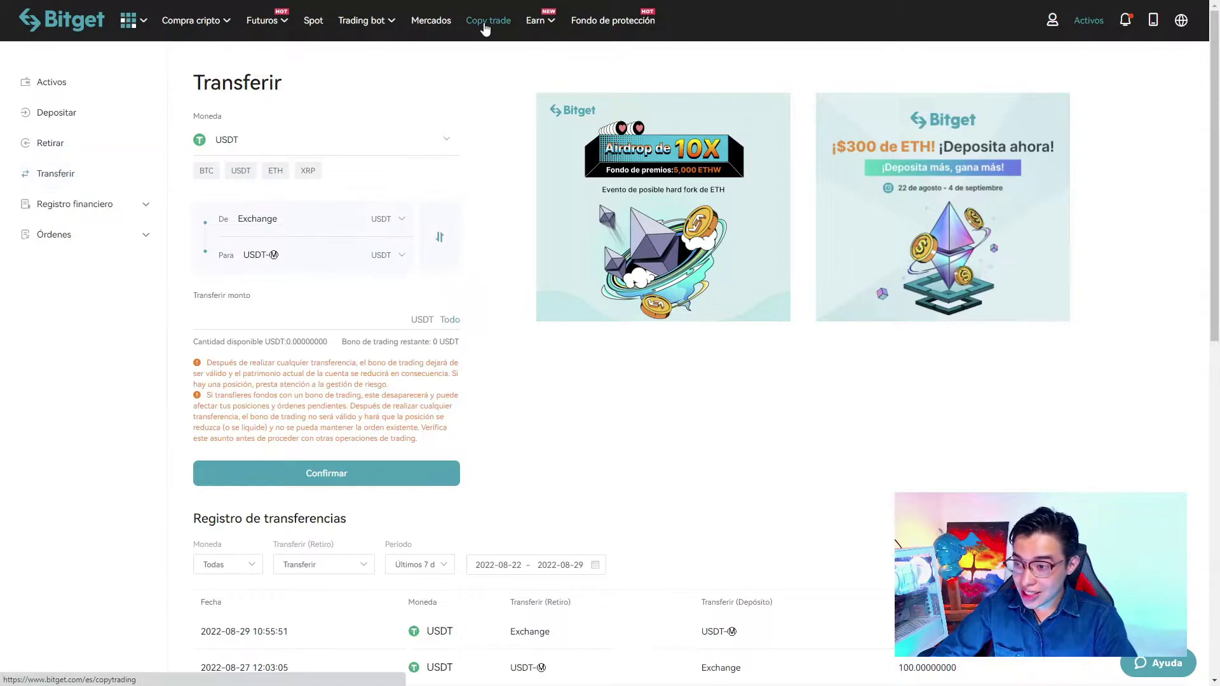
# Browse the top copy traders and open the profile of the second listed one, with 22/100 followers
pyautogui.click(488, 20)
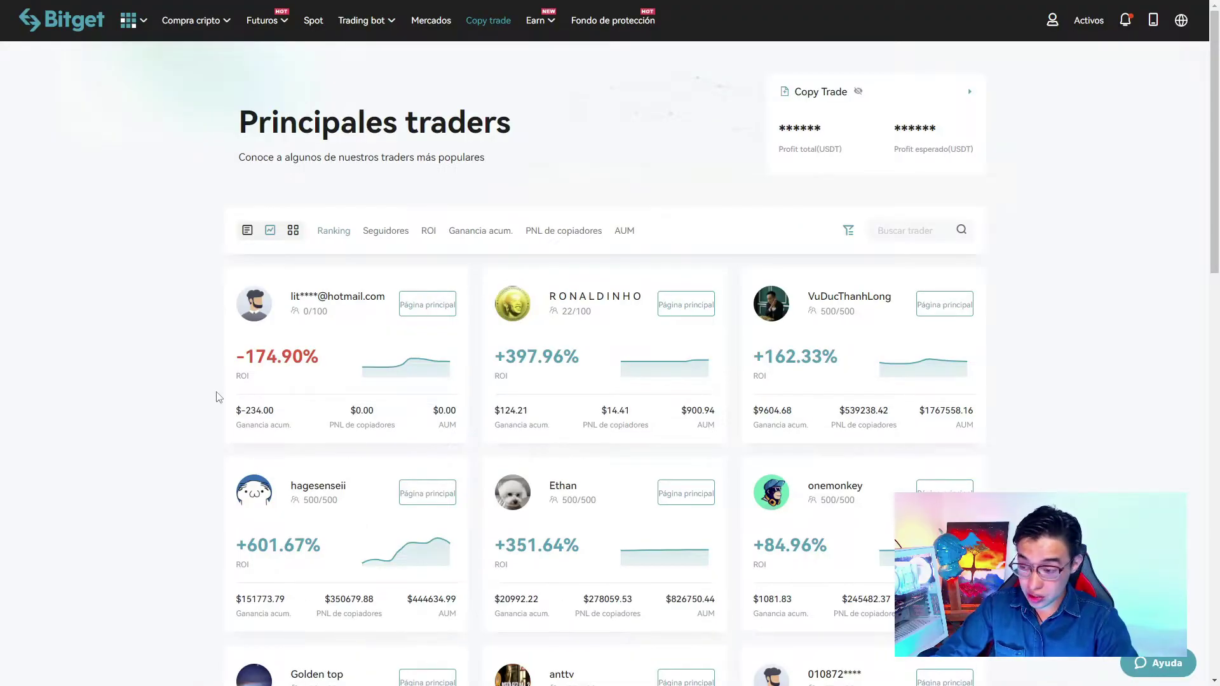
pyautogui.scroll(-2, 218, 397)
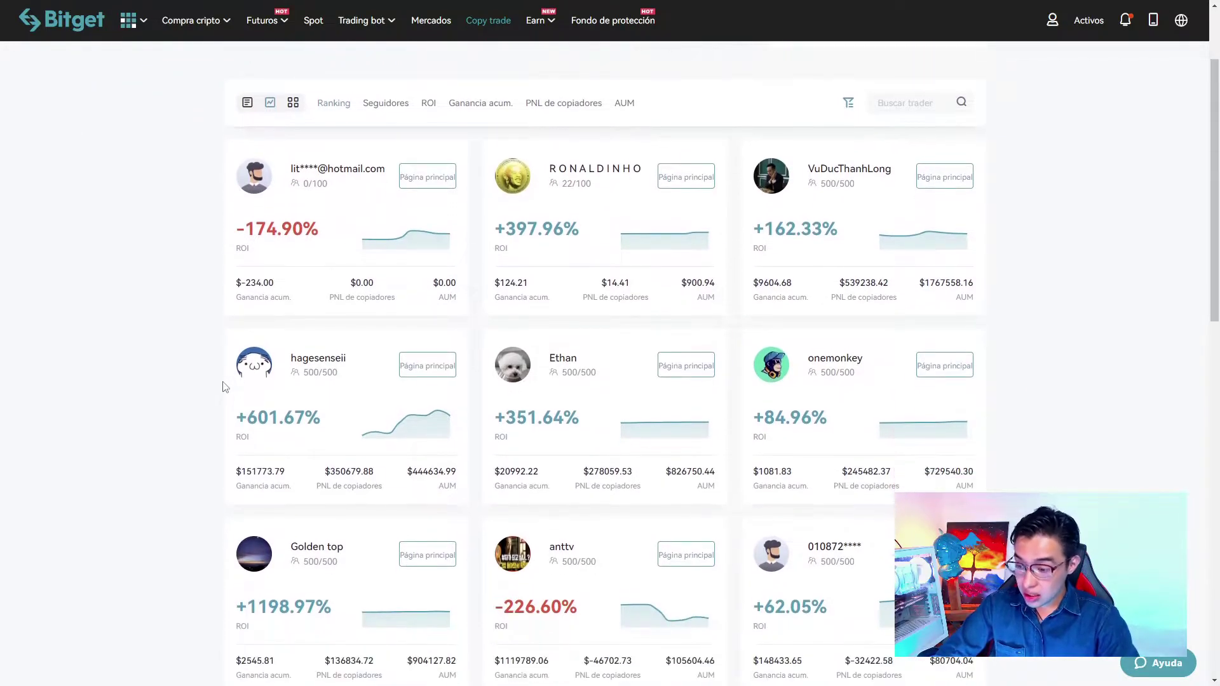
pyautogui.scroll(1, 226, 382)
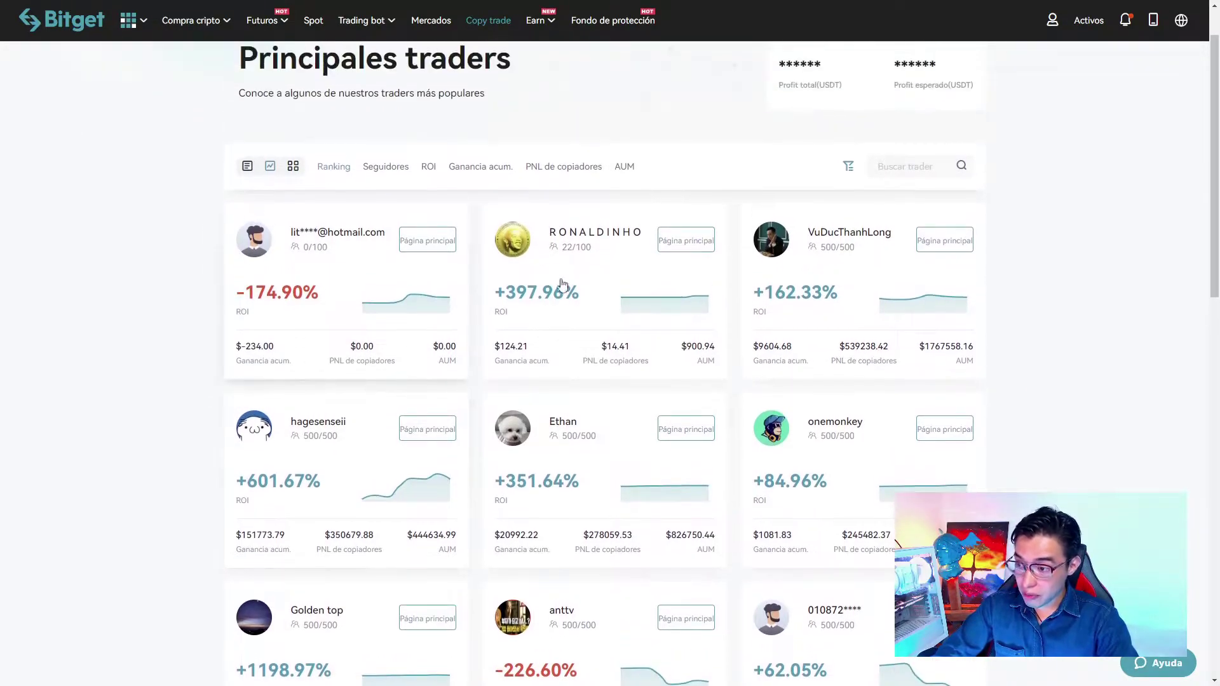
pyautogui.click(592, 238)
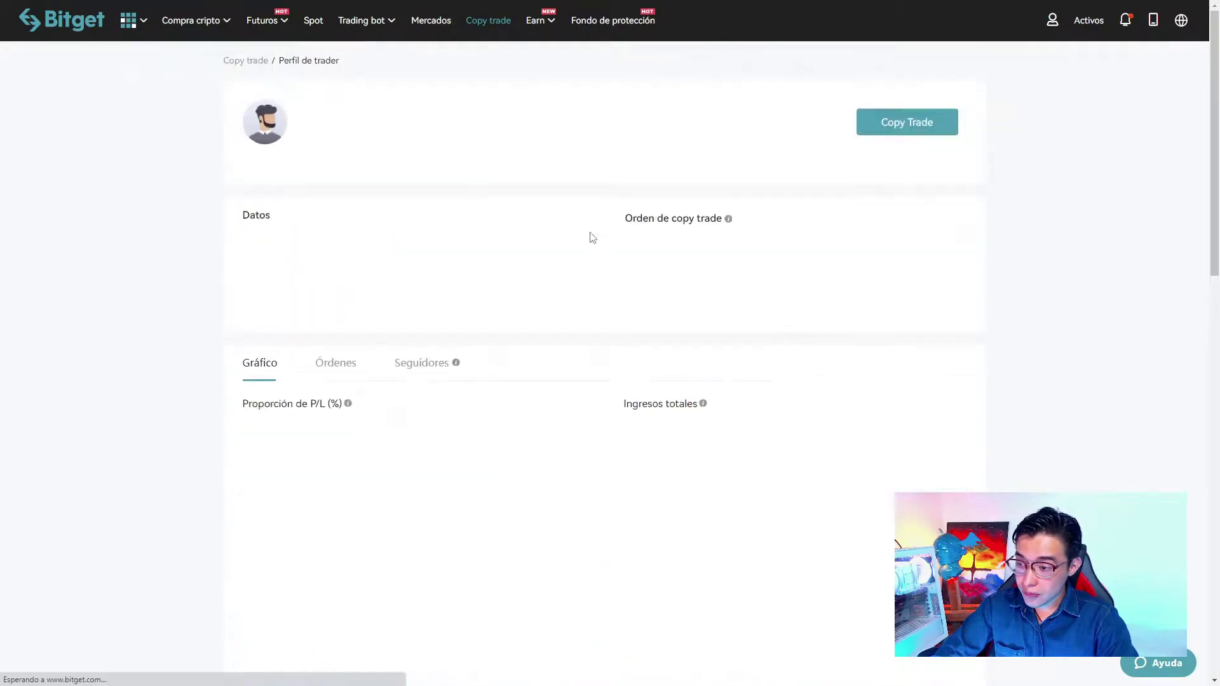
pyautogui.click(383, 347)
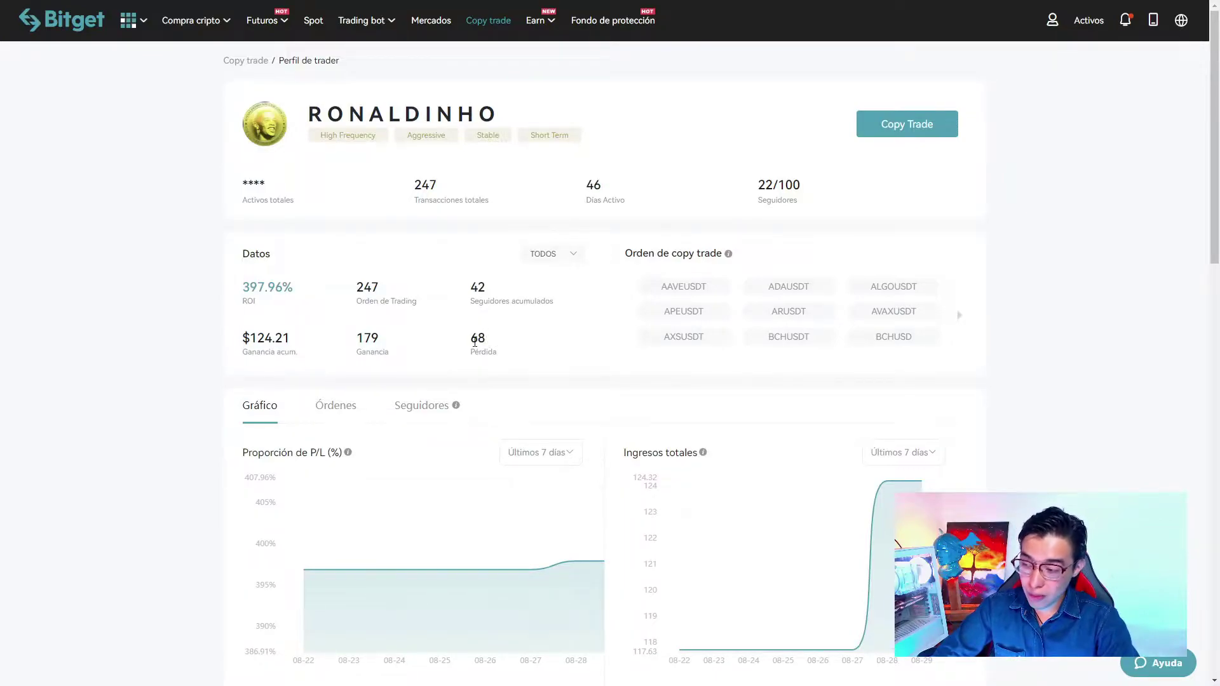
# Set the trader's Ingresos totales and Proporción de P/L charts to Último 1 mes
pyautogui.scroll(-1, 365, 257)
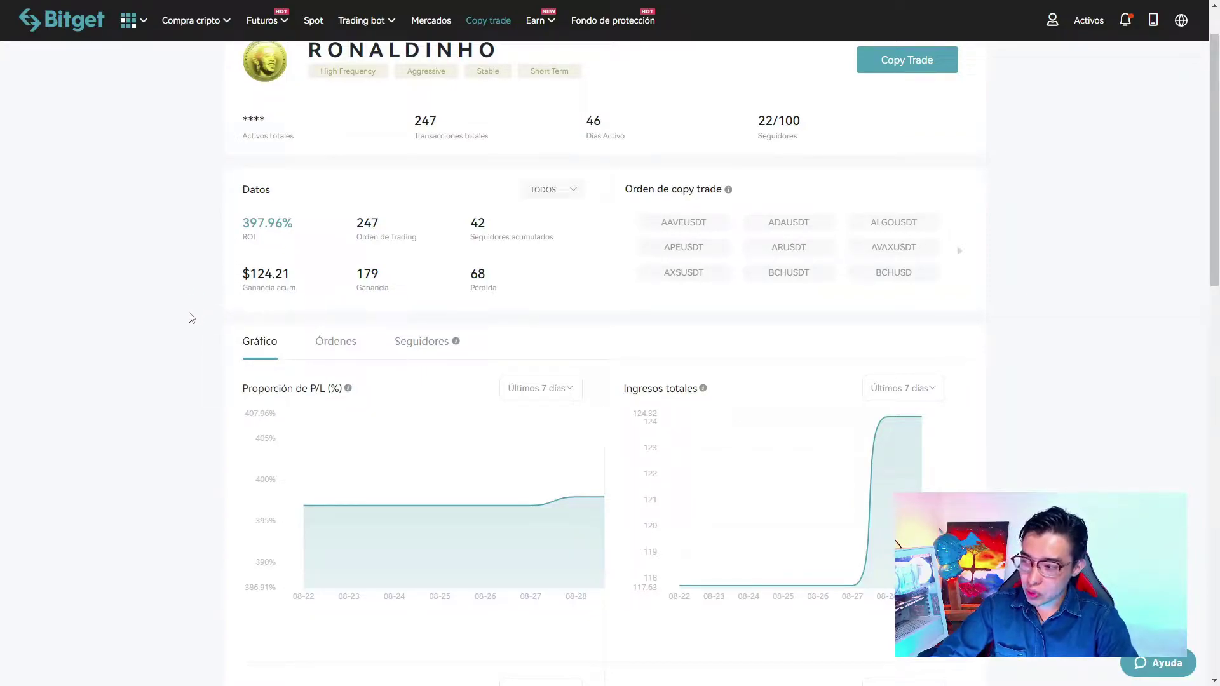
pyautogui.click(902, 388)
pyautogui.scroll(-1, 1023, 384)
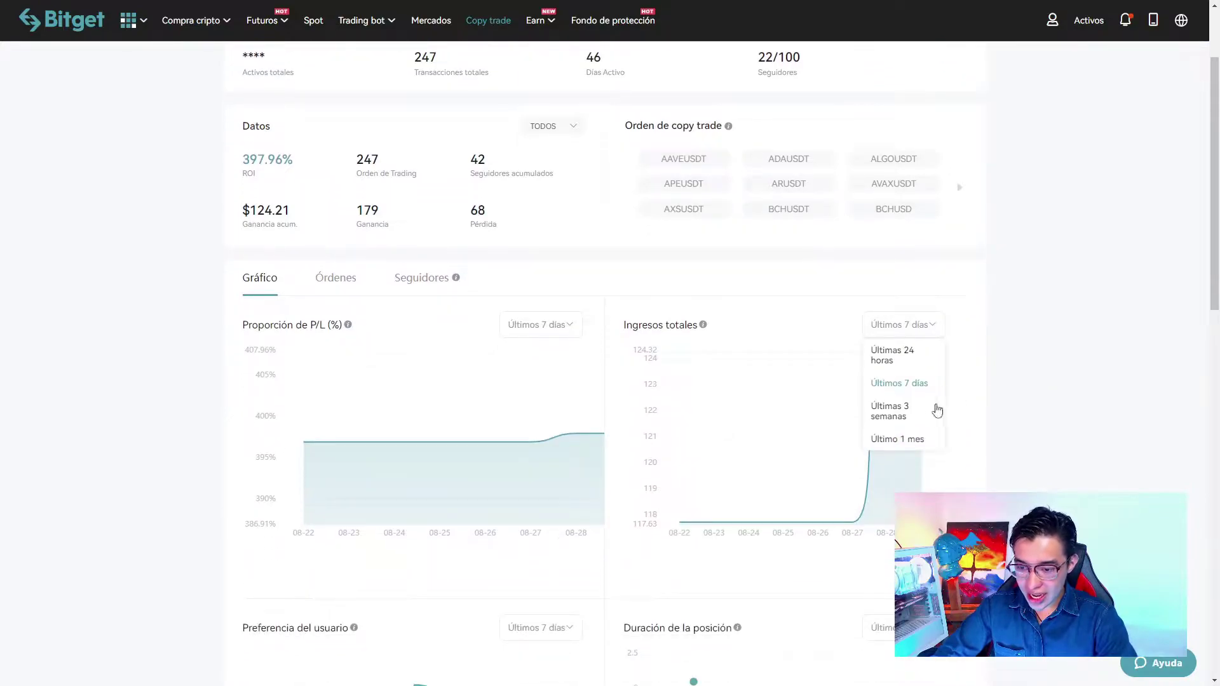
pyautogui.click(913, 441)
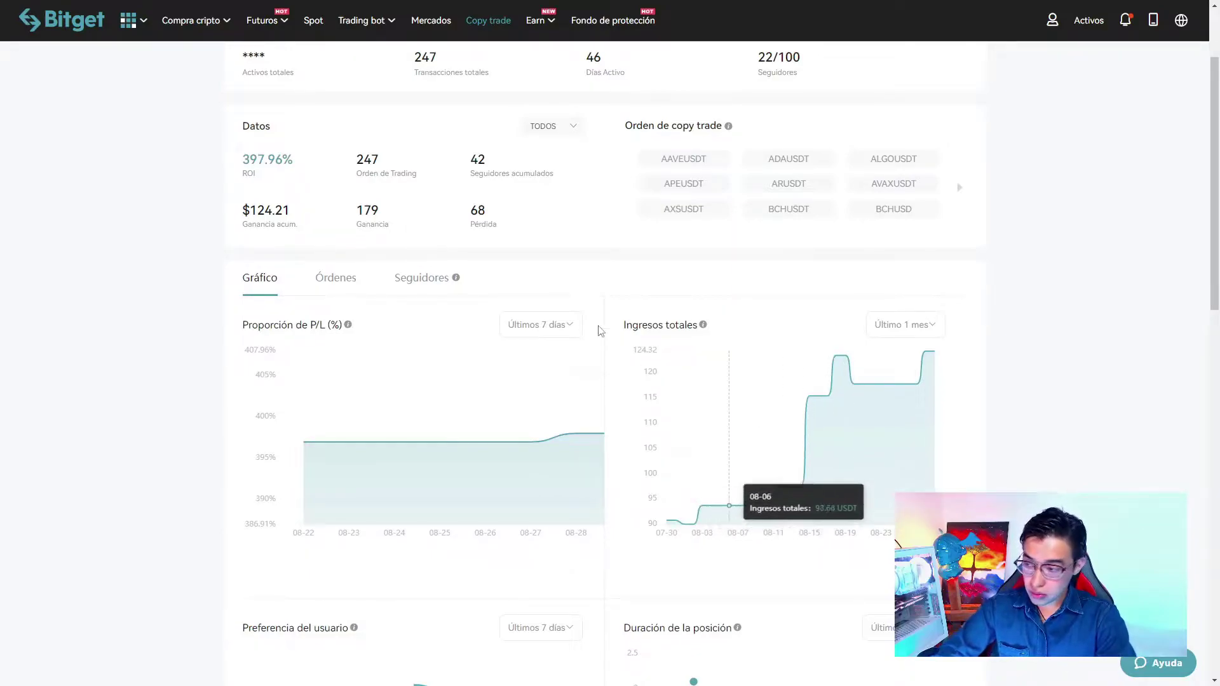
pyautogui.click(548, 336)
pyautogui.click(544, 439)
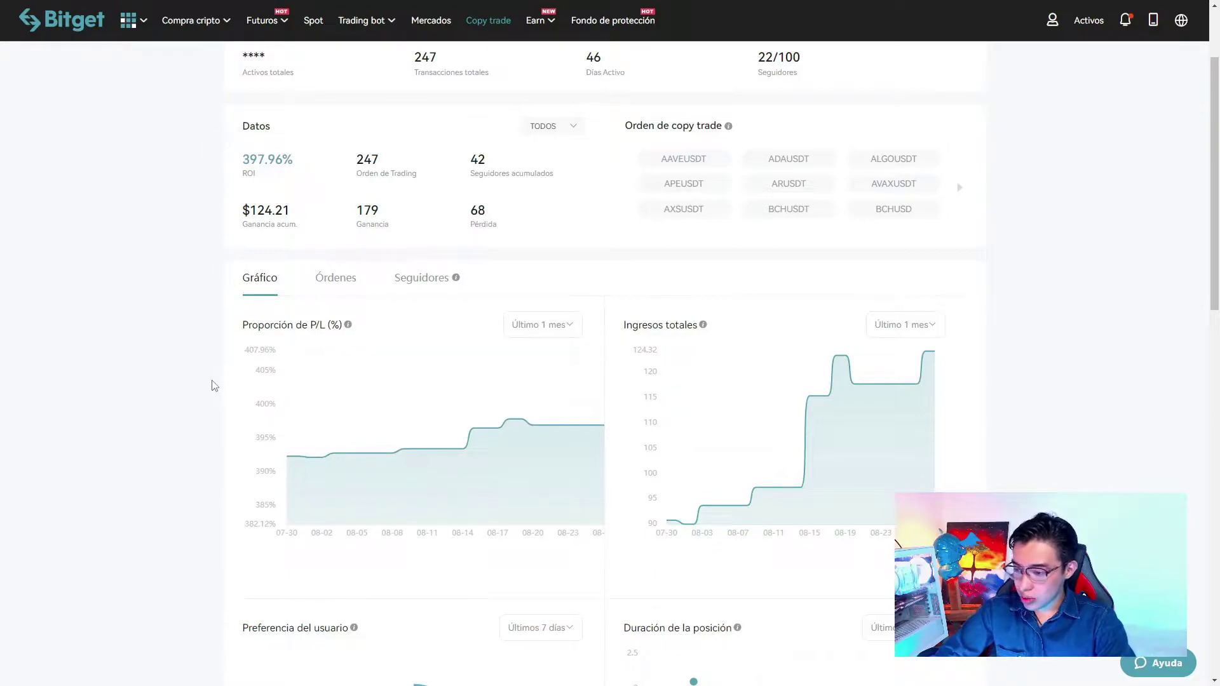
# Set the Duración de la posición and Preferencia del usuario charts to Último 1 mes and inspect their data
pyautogui.scroll(-5, 213, 385)
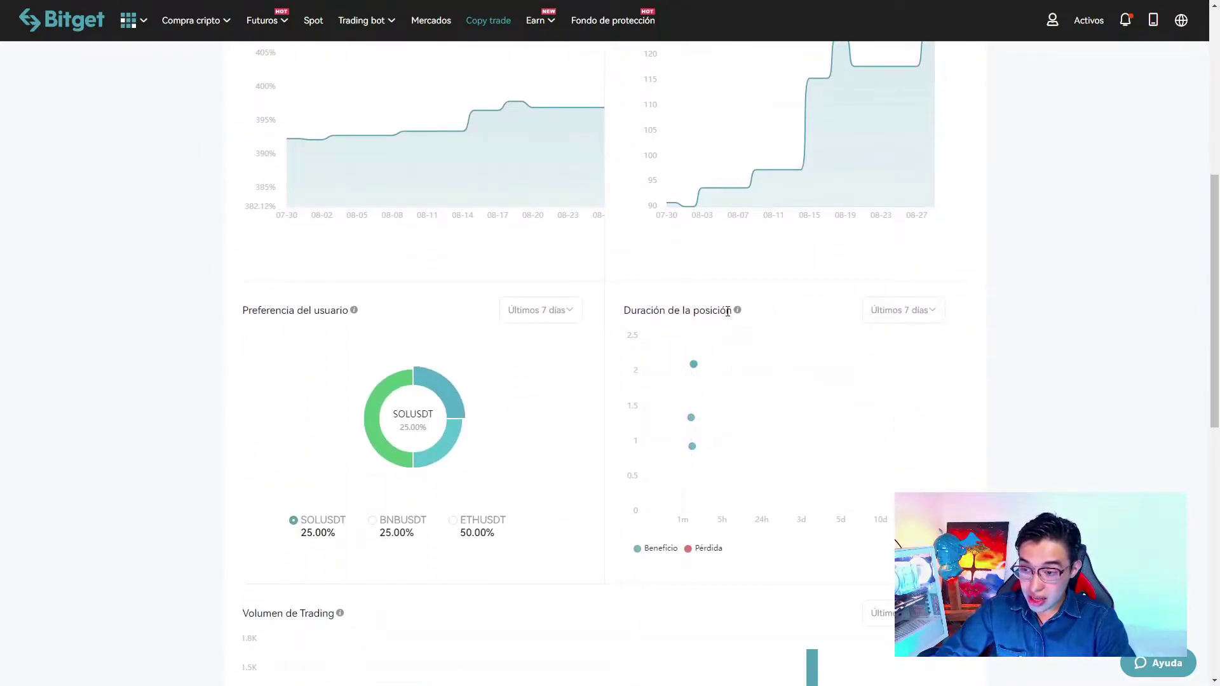
pyautogui.click(927, 321)
pyautogui.click(898, 426)
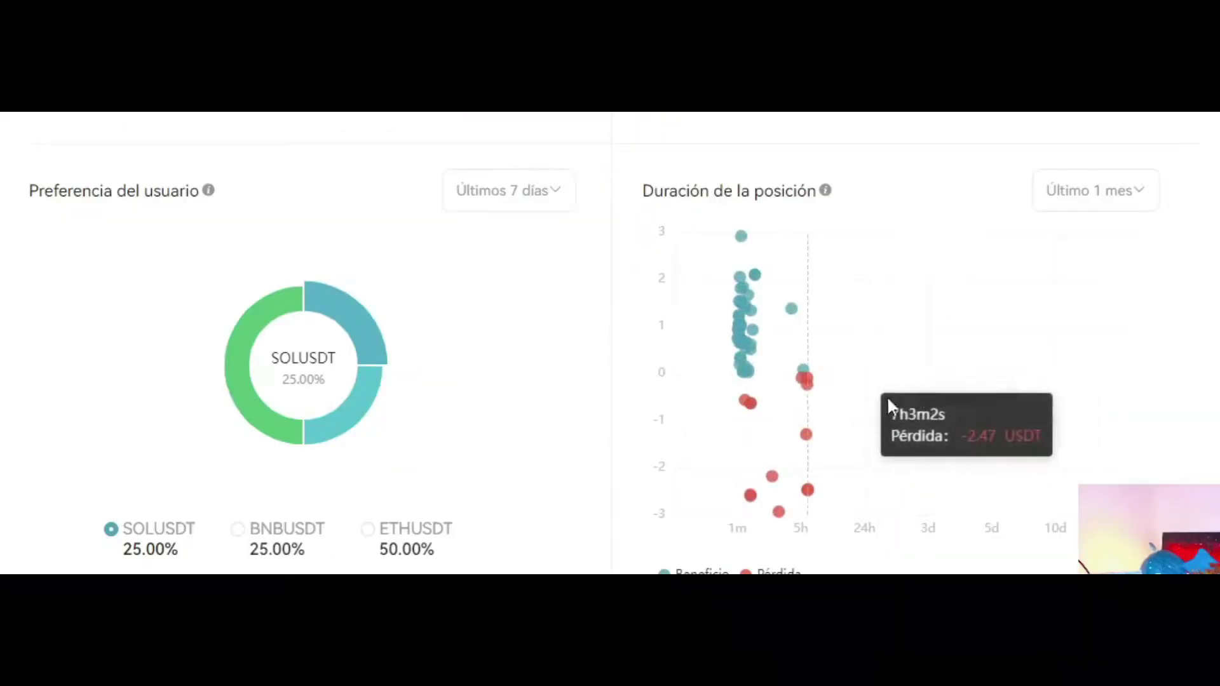
pyautogui.moveTo(761, 343)
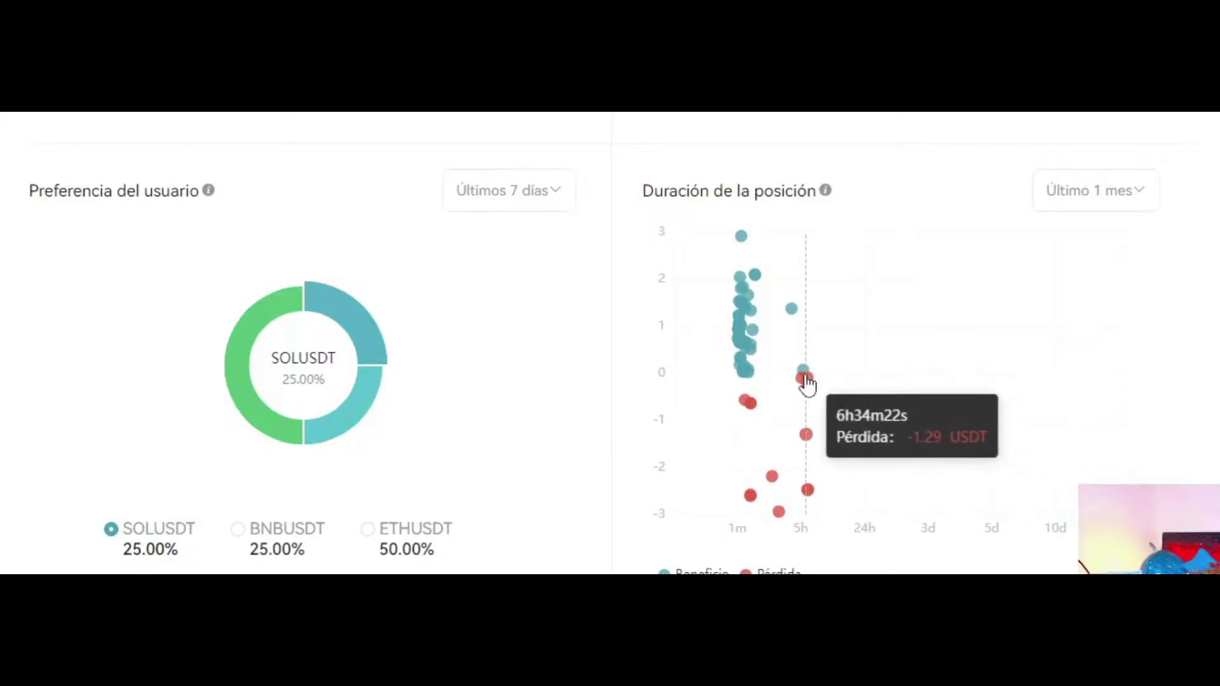
pyautogui.click(552, 194)
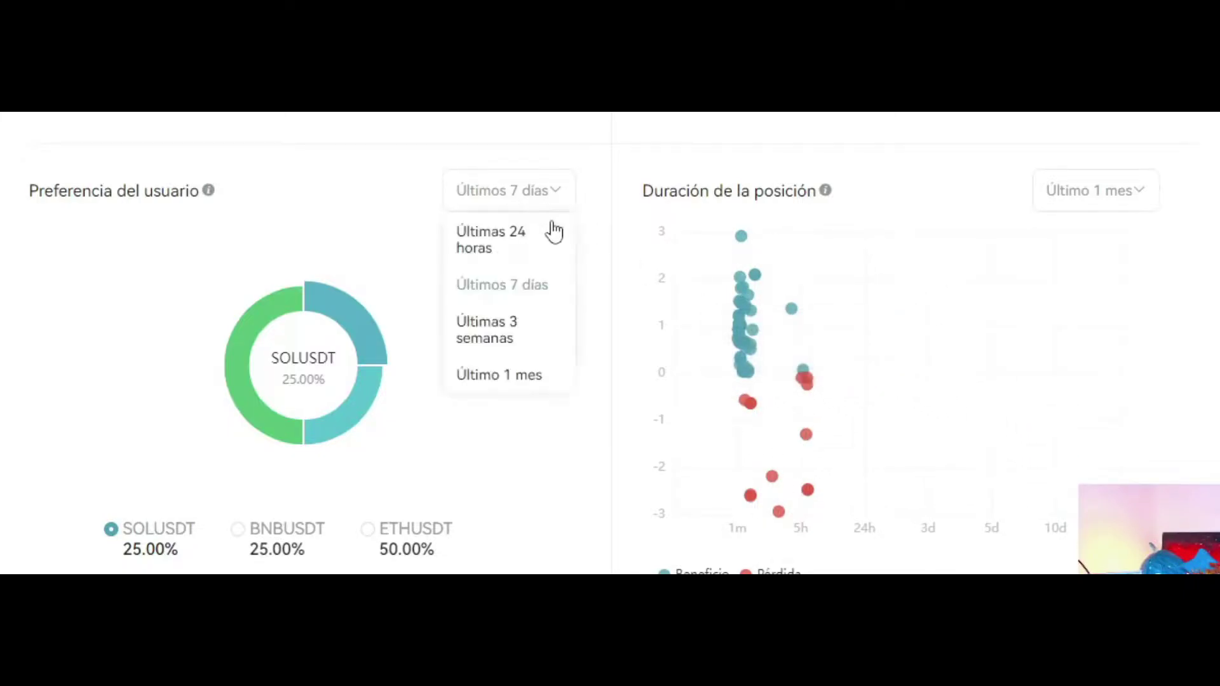
pyautogui.click(526, 375)
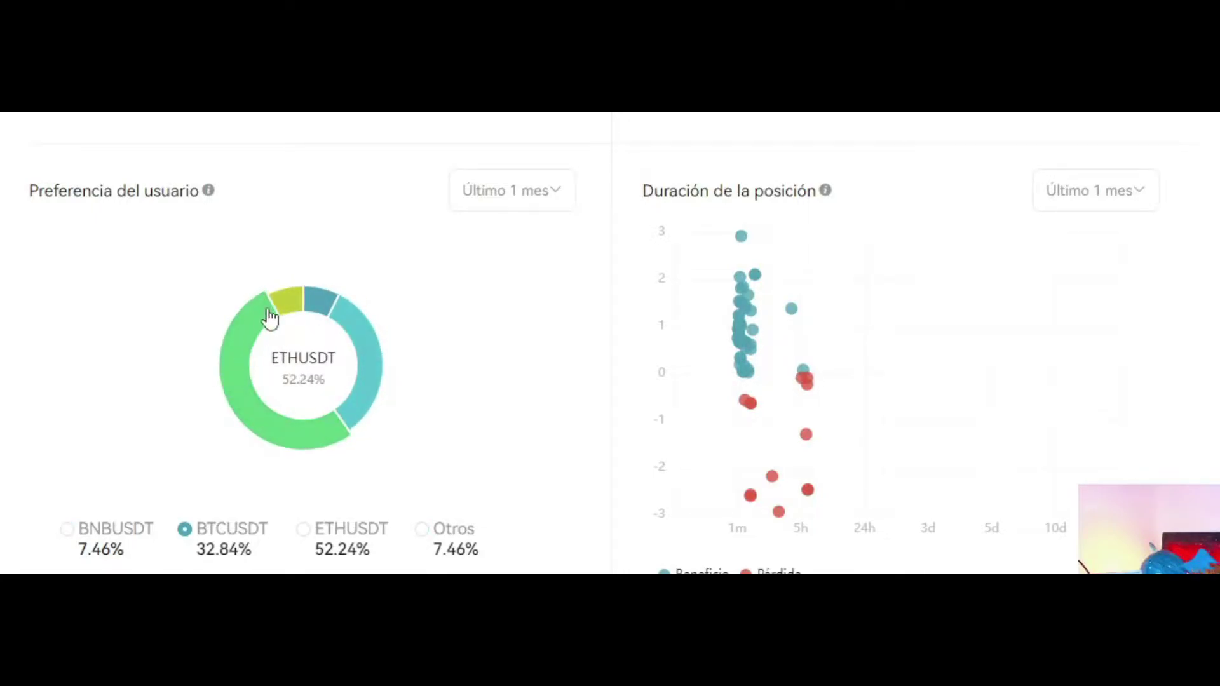
pyautogui.click(506, 194)
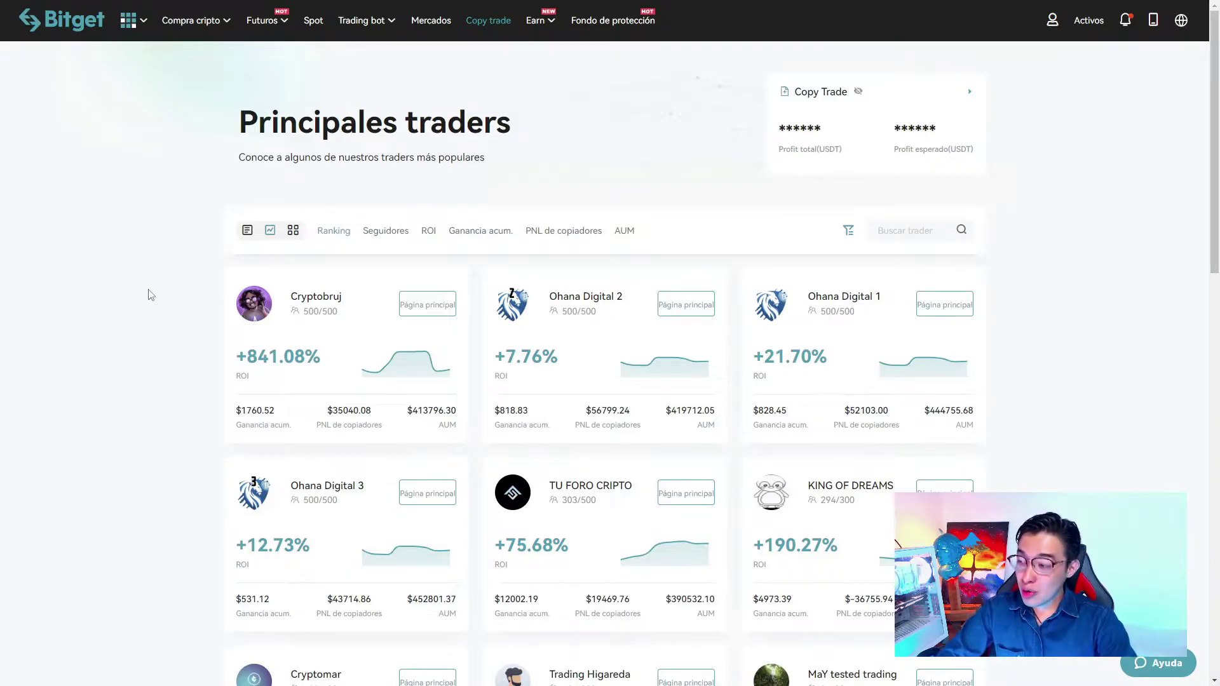
# Open the profile of the first trader in the copy trading ranking, with 500/500 followers
pyautogui.scroll(-1, 154, 294)
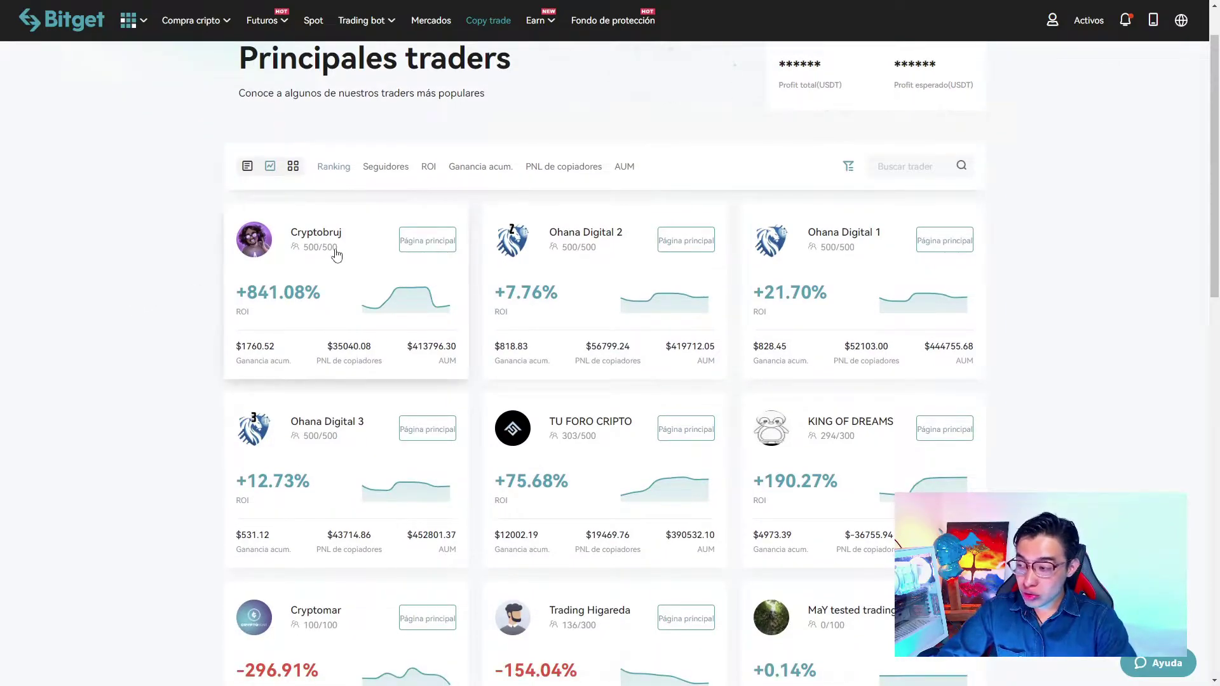
pyautogui.moveTo(335, 254)
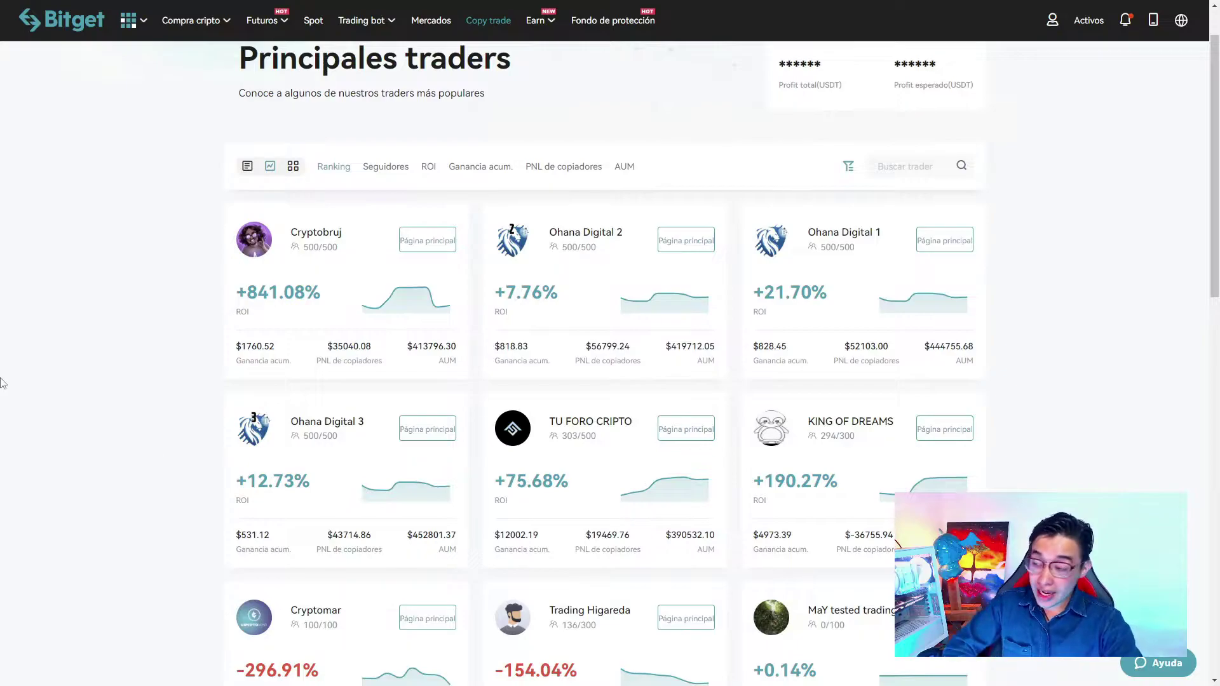
pyautogui.click(318, 241)
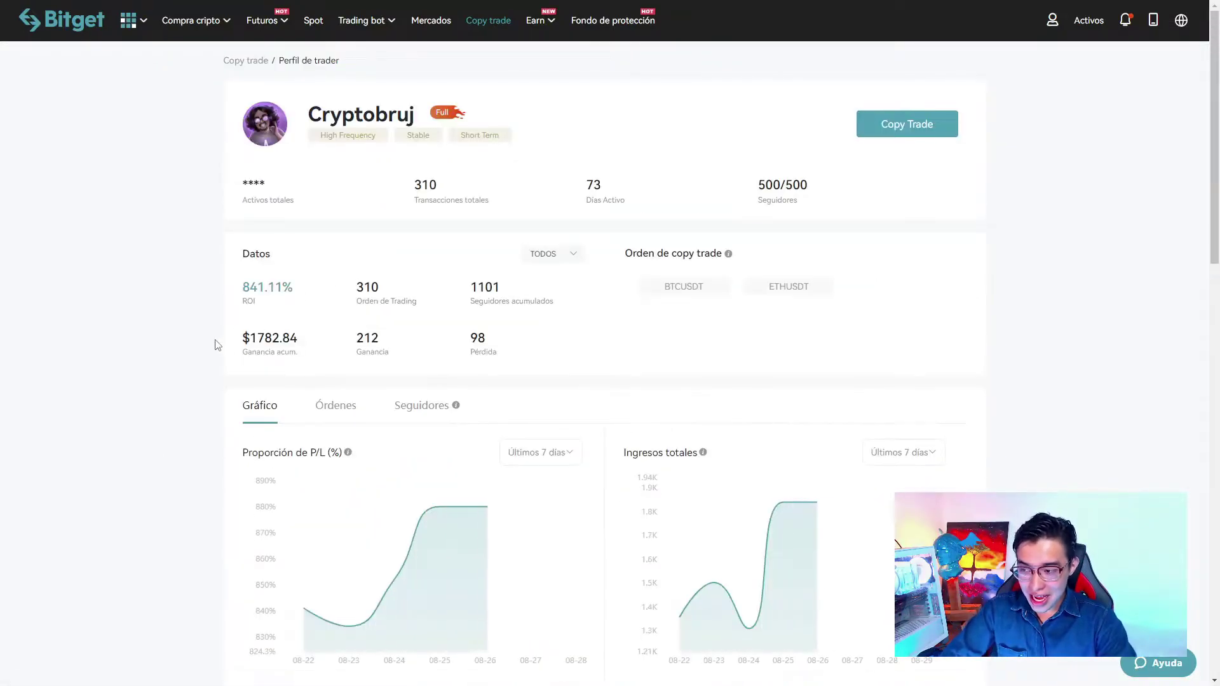
# Show the last month of total income and P/L ratio in this trader's charts
pyautogui.scroll(-2, 203, 360)
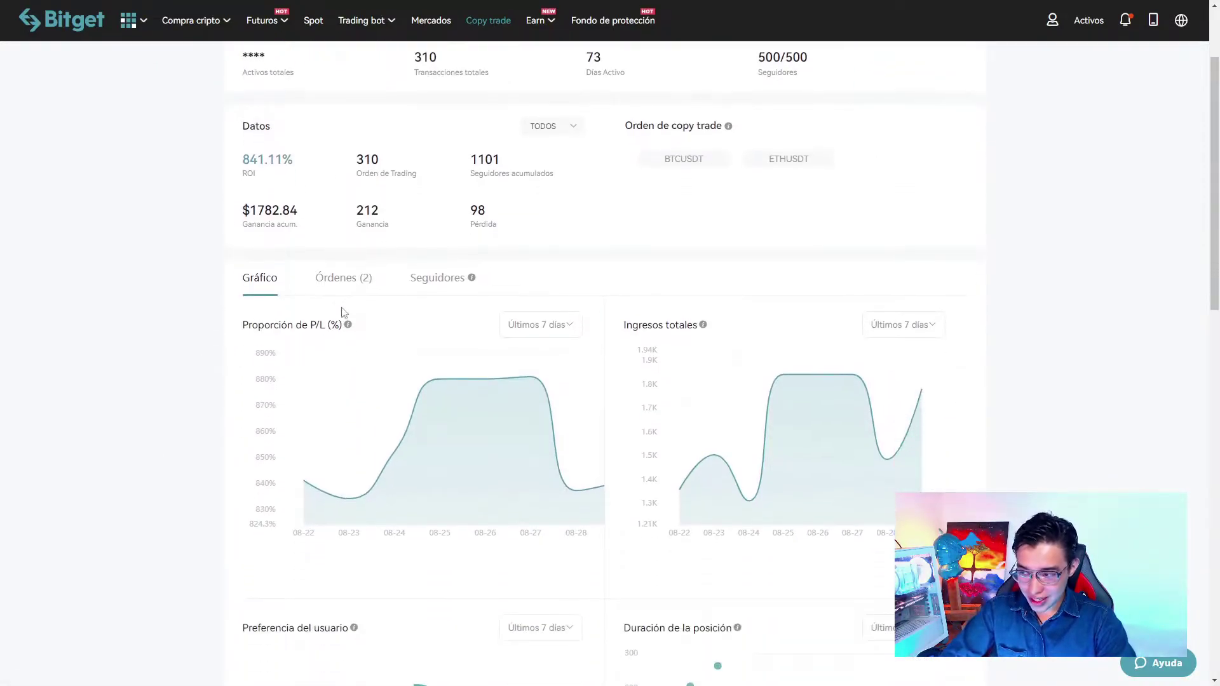
pyautogui.click(901, 325)
pyautogui.click(883, 440)
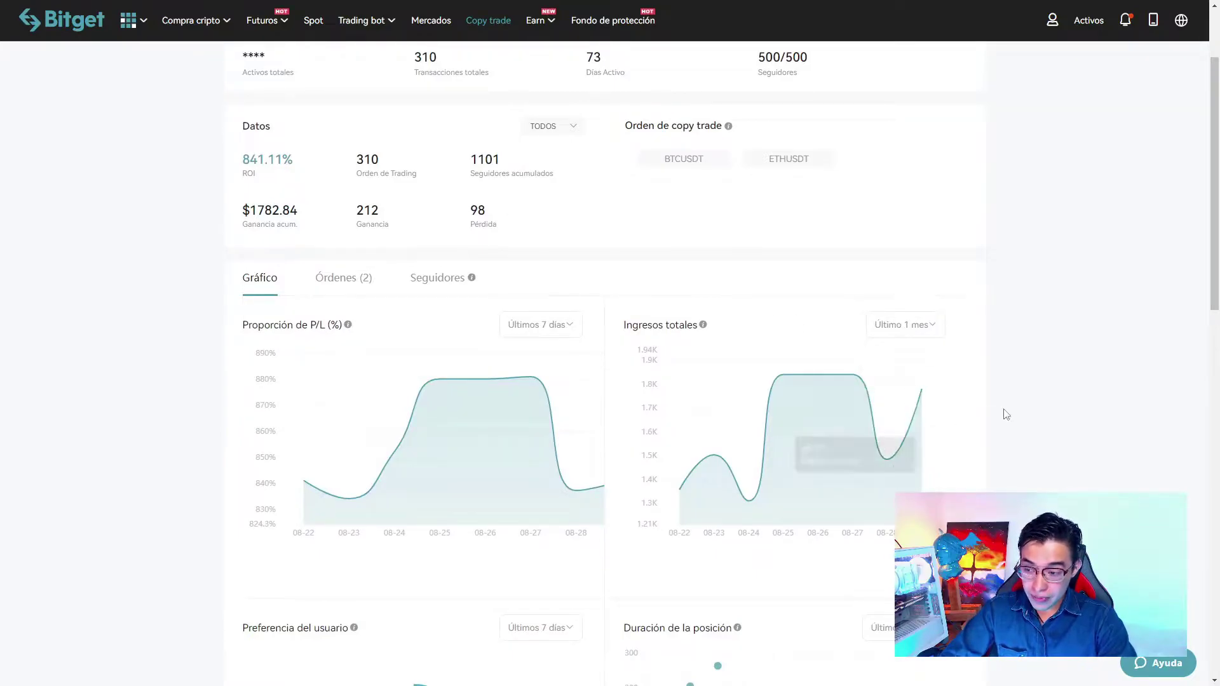
pyautogui.scroll(-1, 1001, 413)
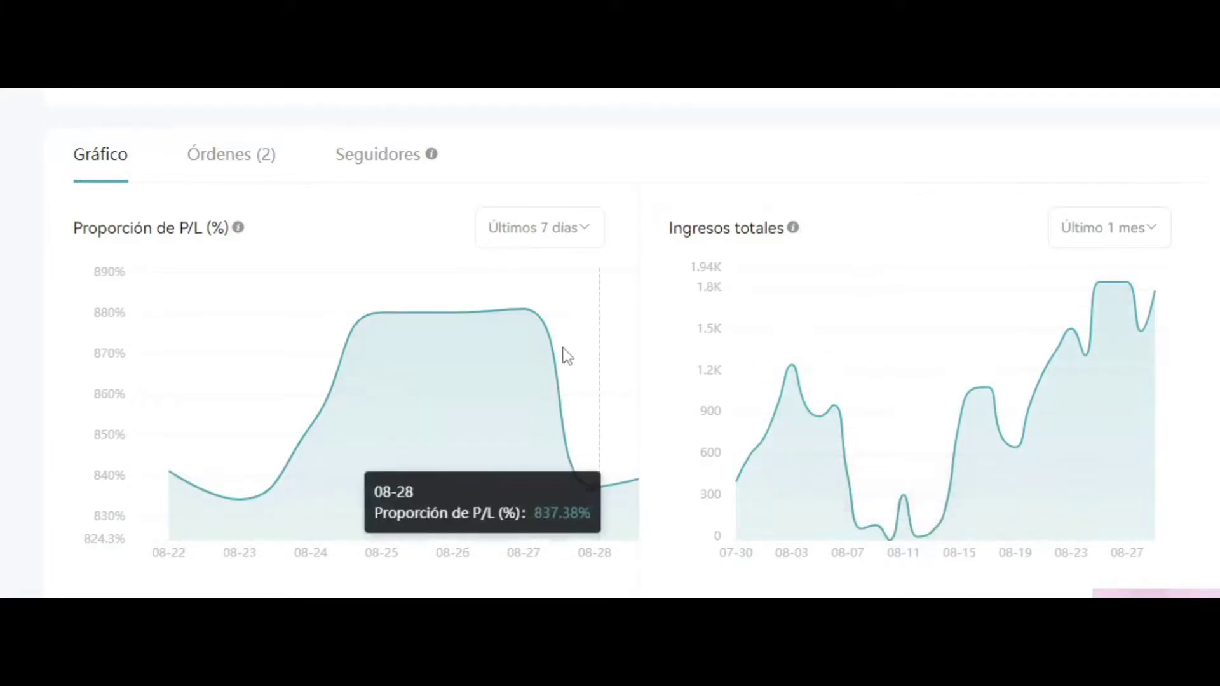
pyautogui.click(554, 233)
pyautogui.click(545, 404)
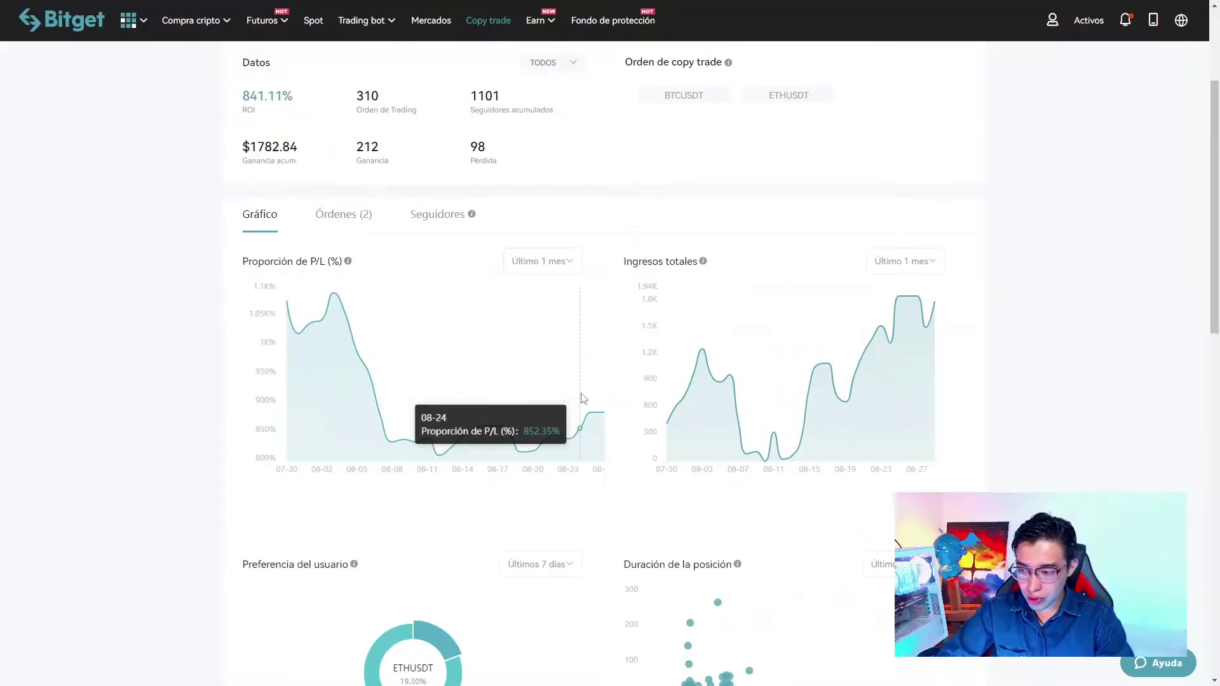
# Show the last month in the Preferencia del usuario and Duración de la posición charts
pyautogui.scroll(-3, 490, 336)
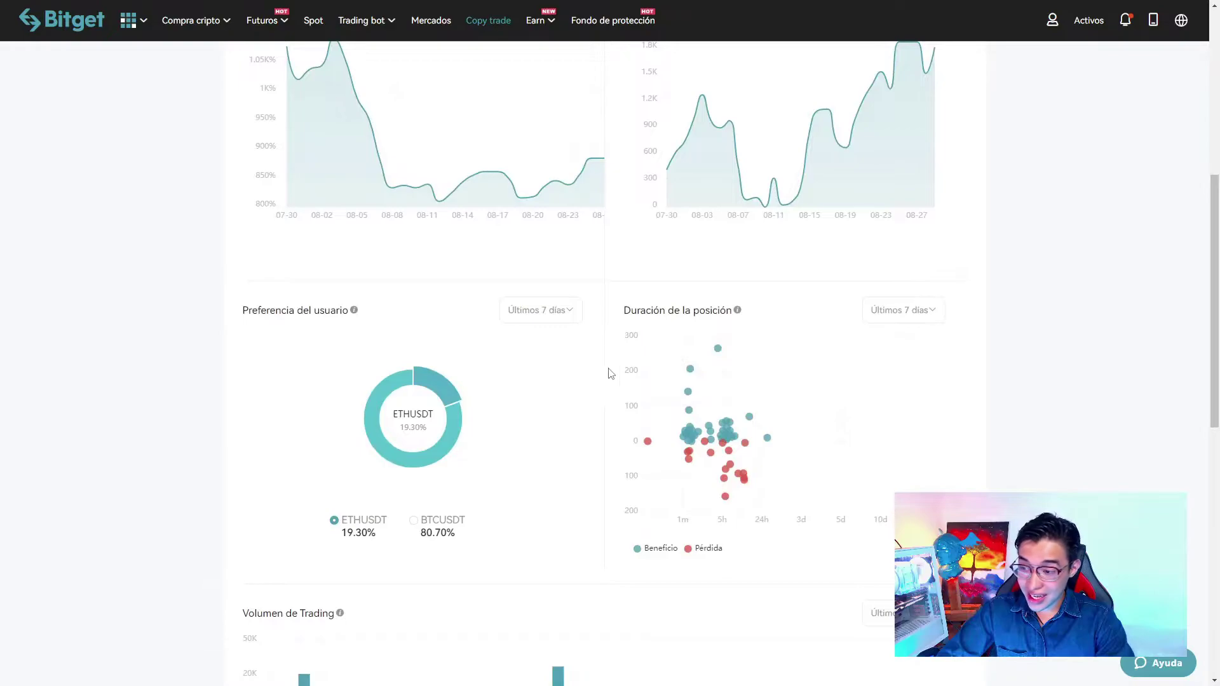
pyautogui.scroll(-1, 608, 373)
pyautogui.click(559, 253)
pyautogui.click(554, 361)
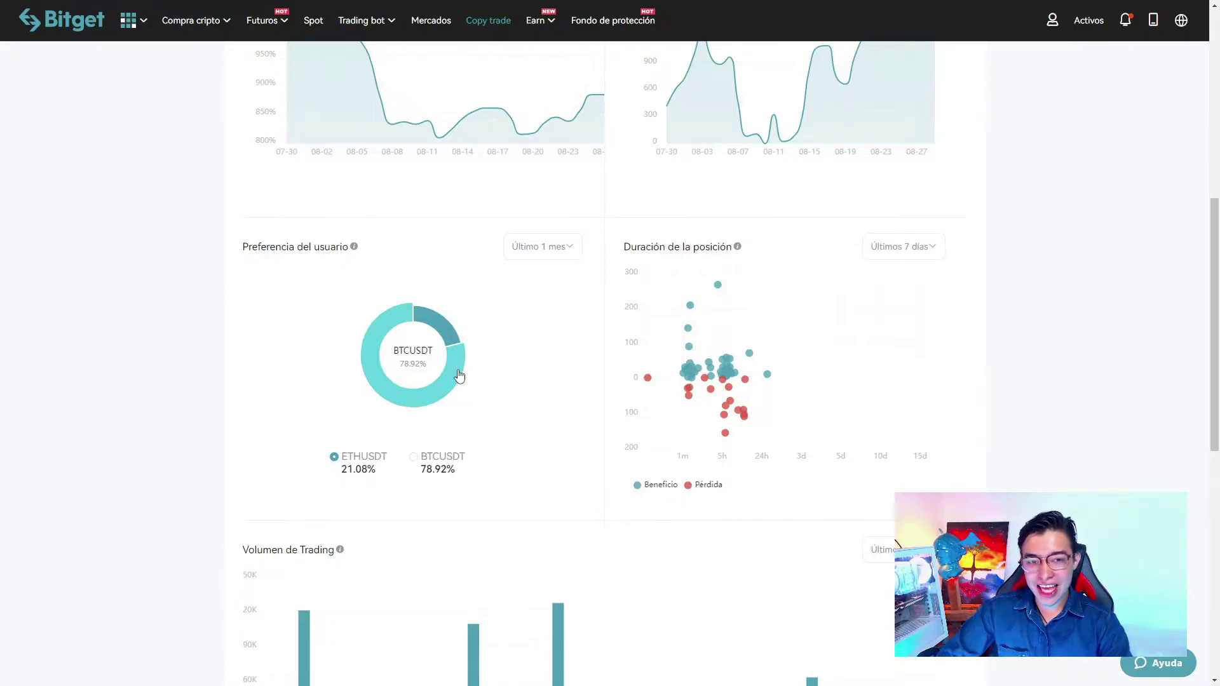
pyautogui.click(933, 247)
pyautogui.click(887, 357)
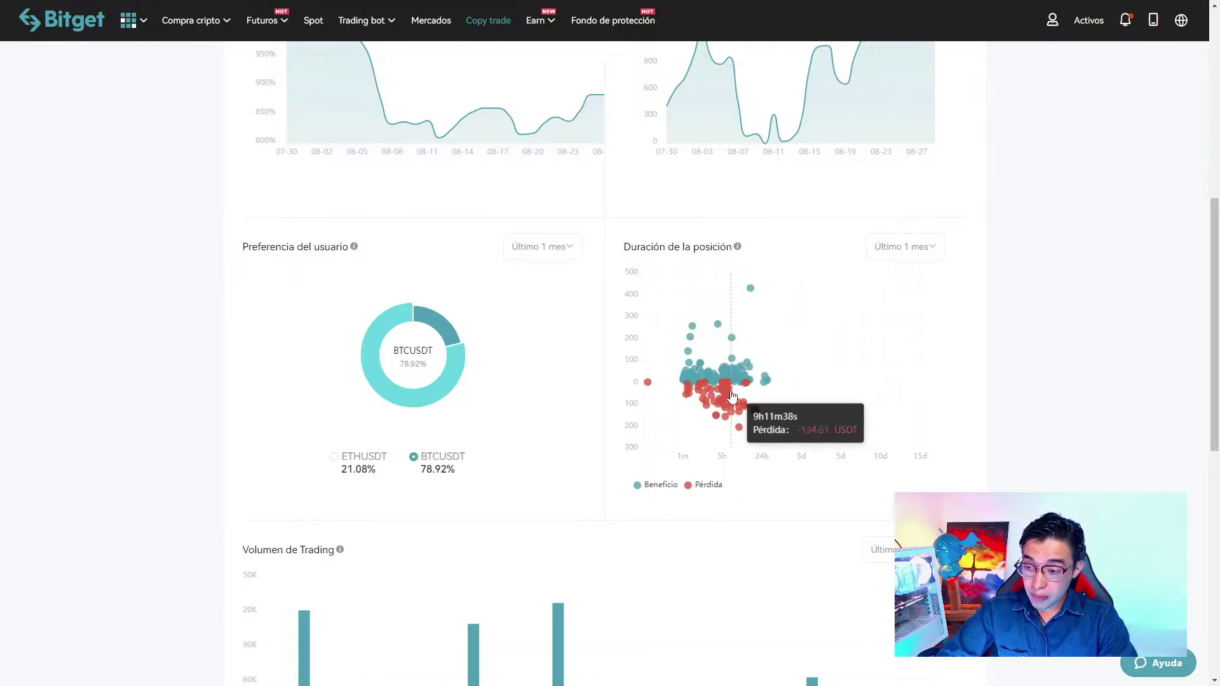
# Examine the trader's winning, losing and total order counts in the Datos section
pyautogui.scroll(8, 463, 394)
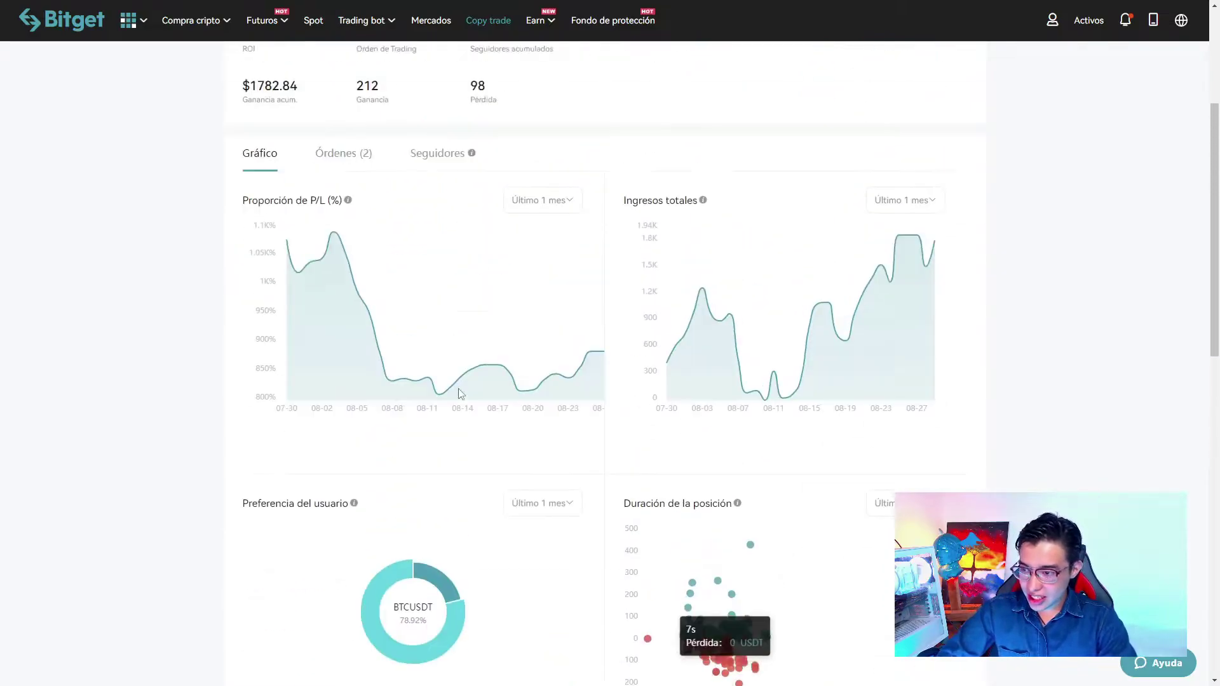
pyautogui.moveTo(358, 347); pyautogui.dragTo(368, 345)
pyautogui.click(363, 342)
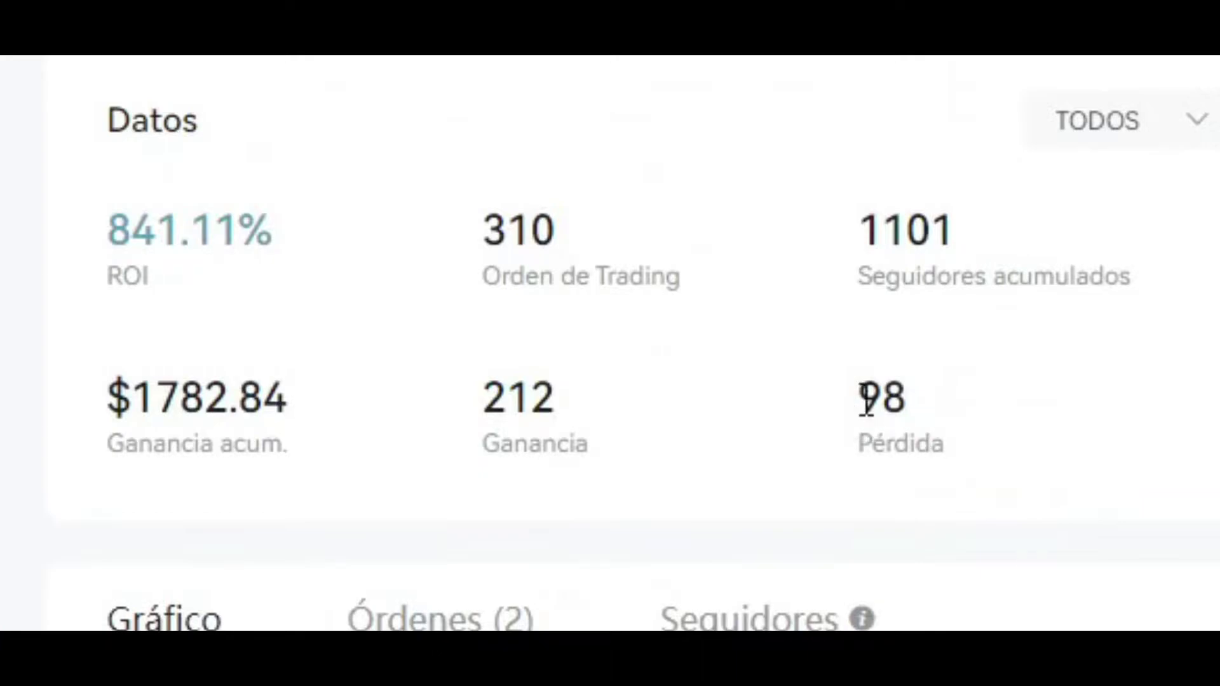
pyautogui.moveTo(866, 400); pyautogui.dragTo(884, 400)
pyautogui.click(864, 406)
pyautogui.moveTo(481, 230); pyautogui.dragTo(517, 229)
pyautogui.click(518, 229)
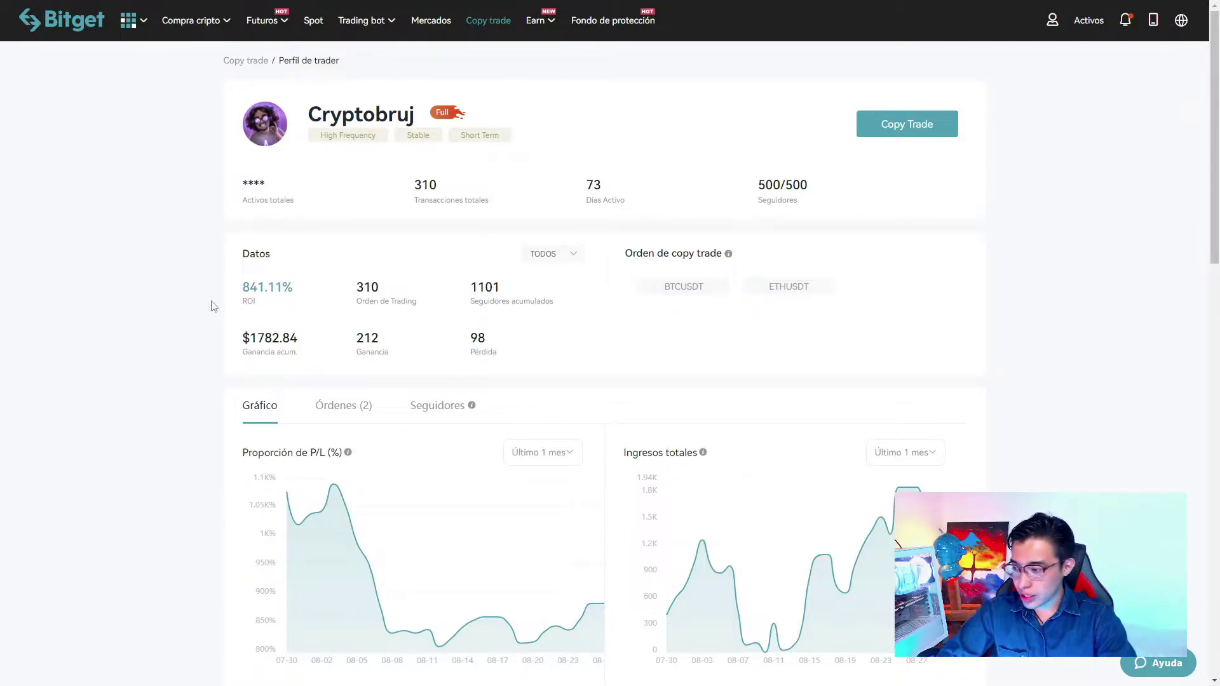
# Show the last month in the first trader's Volumen de Trading chart
pyautogui.scroll(-6, 236, 288)
pyautogui.scroll(3, 174, 335)
pyautogui.scroll(-1, 244, 284)
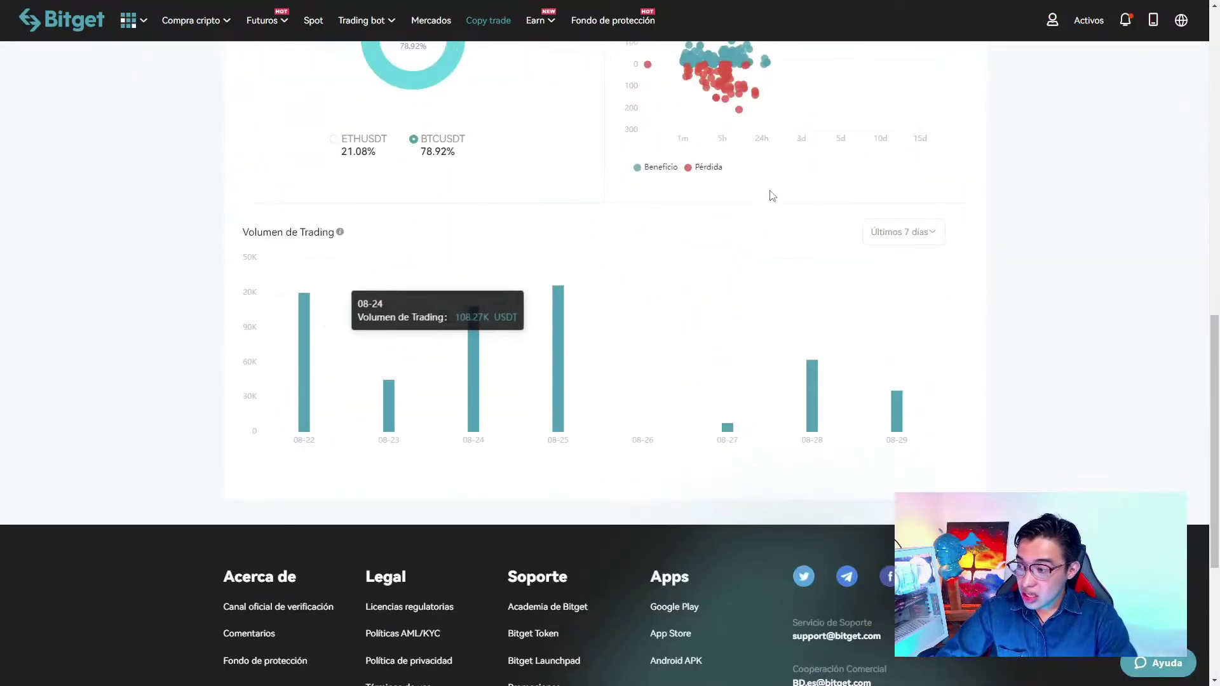
pyautogui.click(902, 232)
pyautogui.click(911, 346)
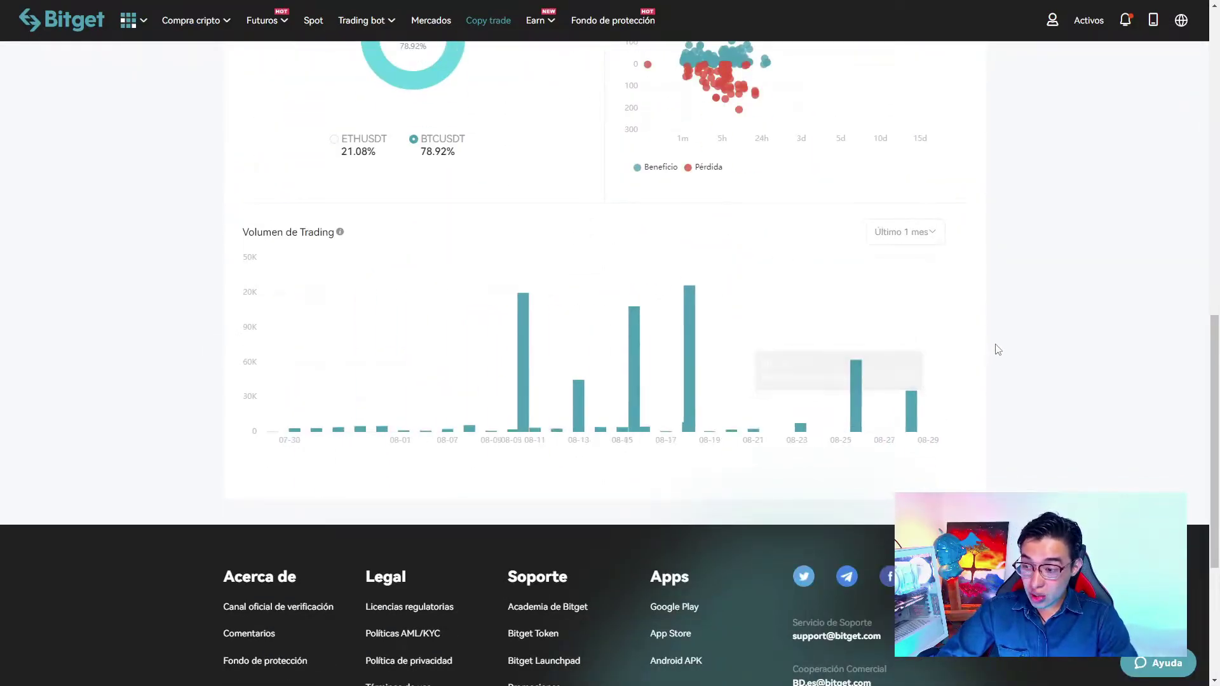
# Open the trader's orders, check the current Copy trade list, and return to the Historia list of closed orders
pyautogui.scroll(8, 1010, 349)
pyautogui.scroll(5, 1010, 351)
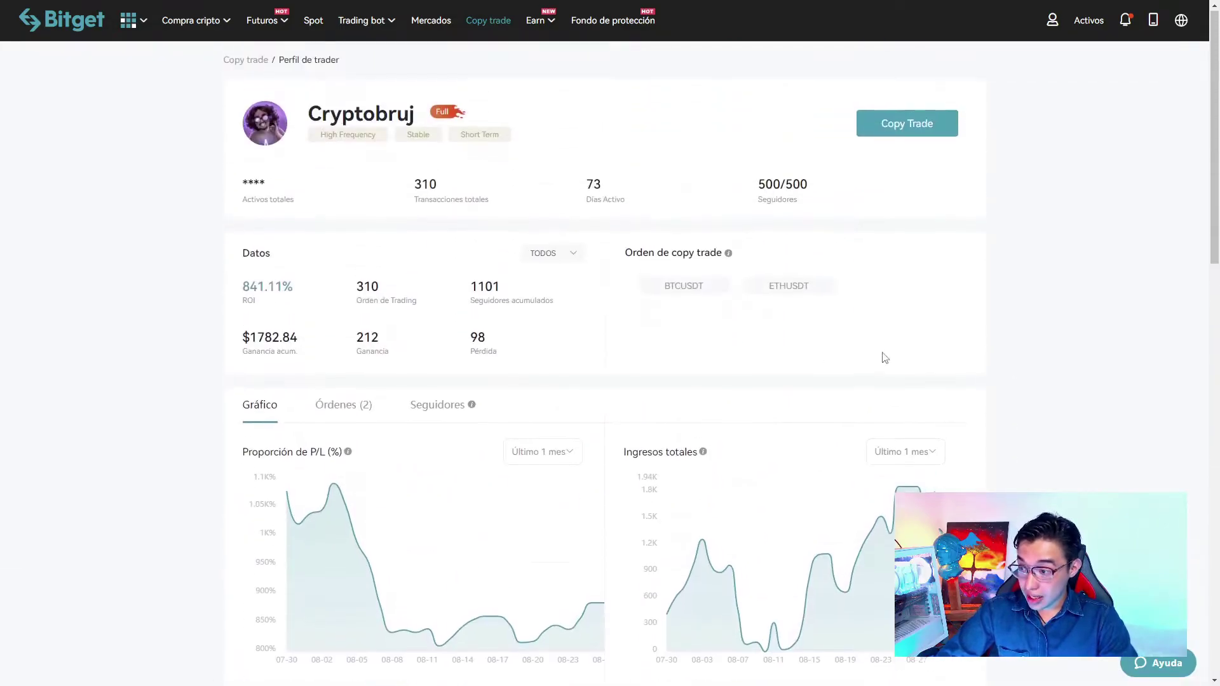
pyautogui.click(344, 408)
pyautogui.scroll(-2, 183, 409)
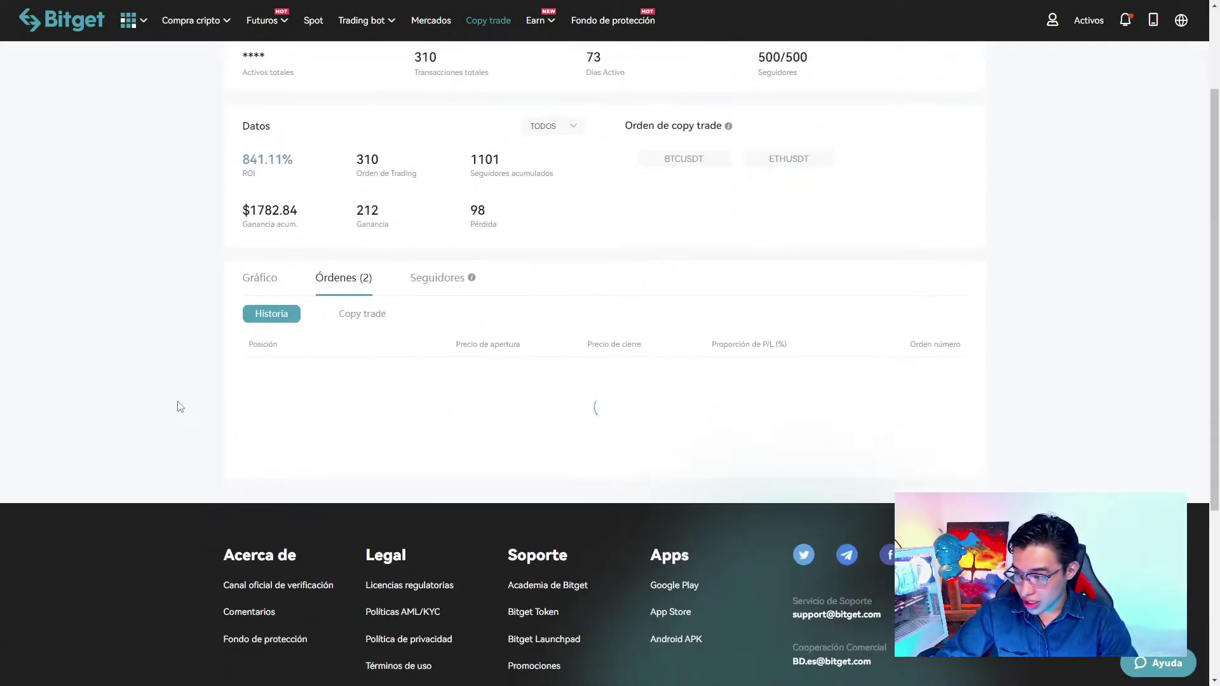
pyautogui.click(368, 315)
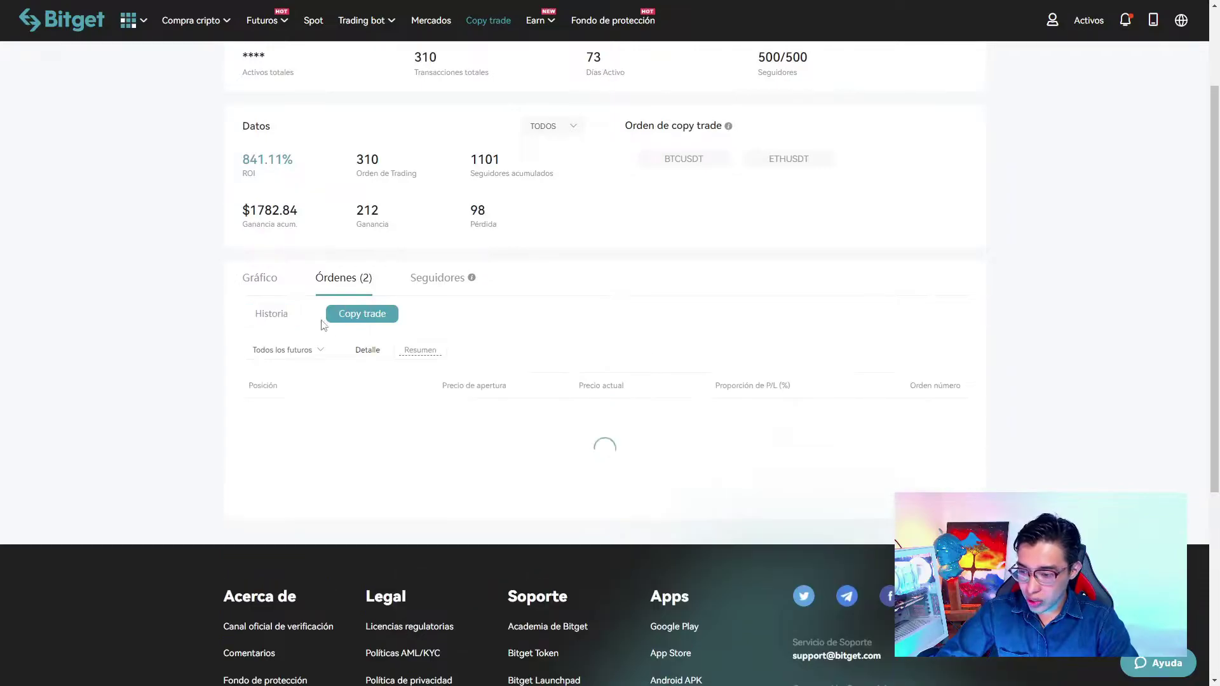
pyautogui.click(290, 316)
pyautogui.scroll(-3, 162, 541)
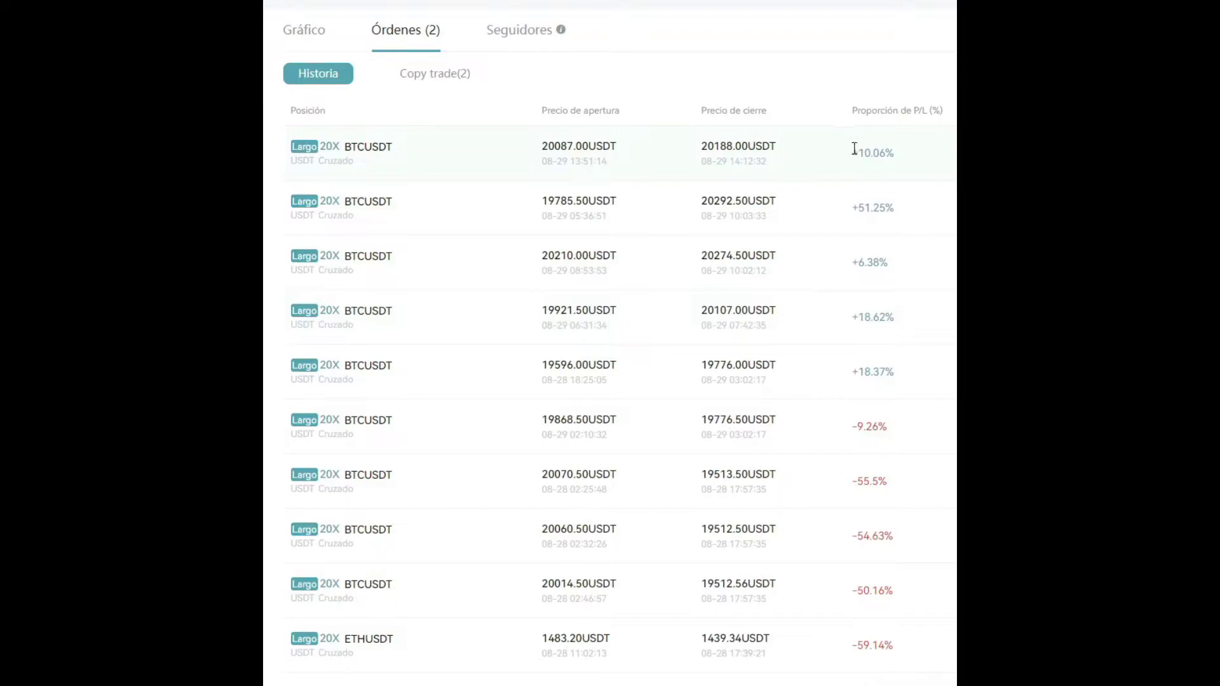
# Examine the winning and losing P/L percentages of the trader's closed orders
pyautogui.doubleClick(864, 208)
pyautogui.click(886, 209)
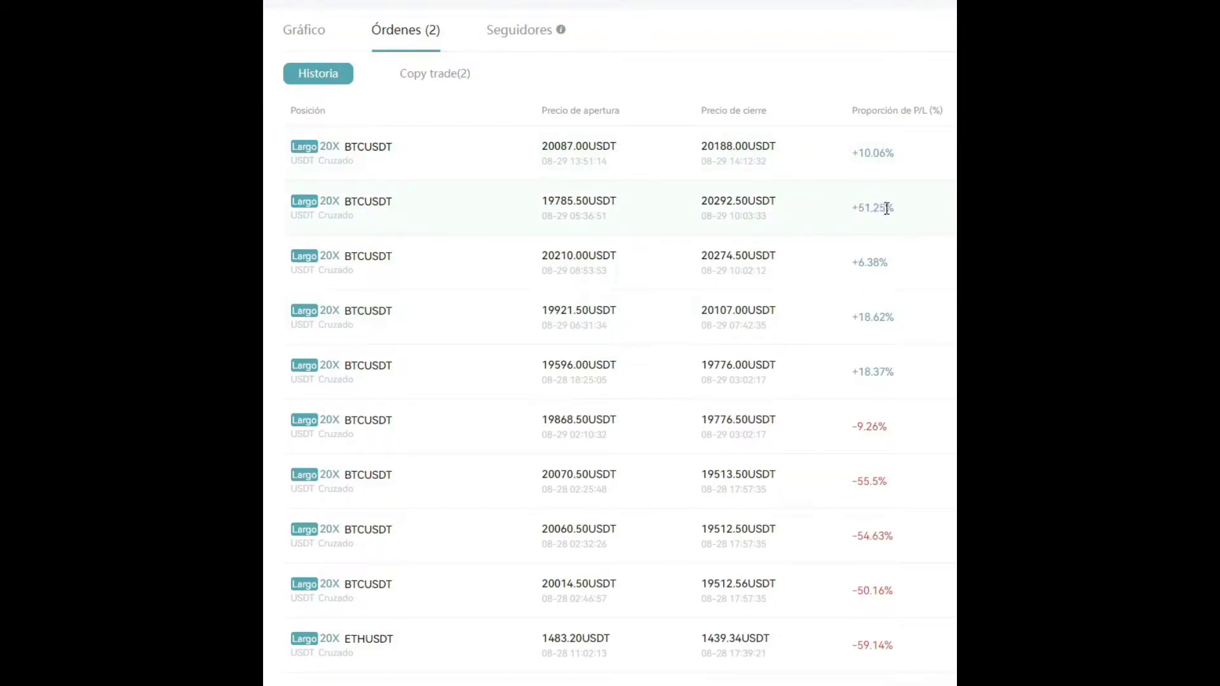
pyautogui.doubleClick(866, 263)
pyautogui.click(867, 268)
pyautogui.click(863, 459)
pyautogui.moveTo(859, 483); pyautogui.dragTo(902, 490)
pyautogui.click(881, 480)
pyautogui.moveTo(859, 636); pyautogui.dragTo(873, 637)
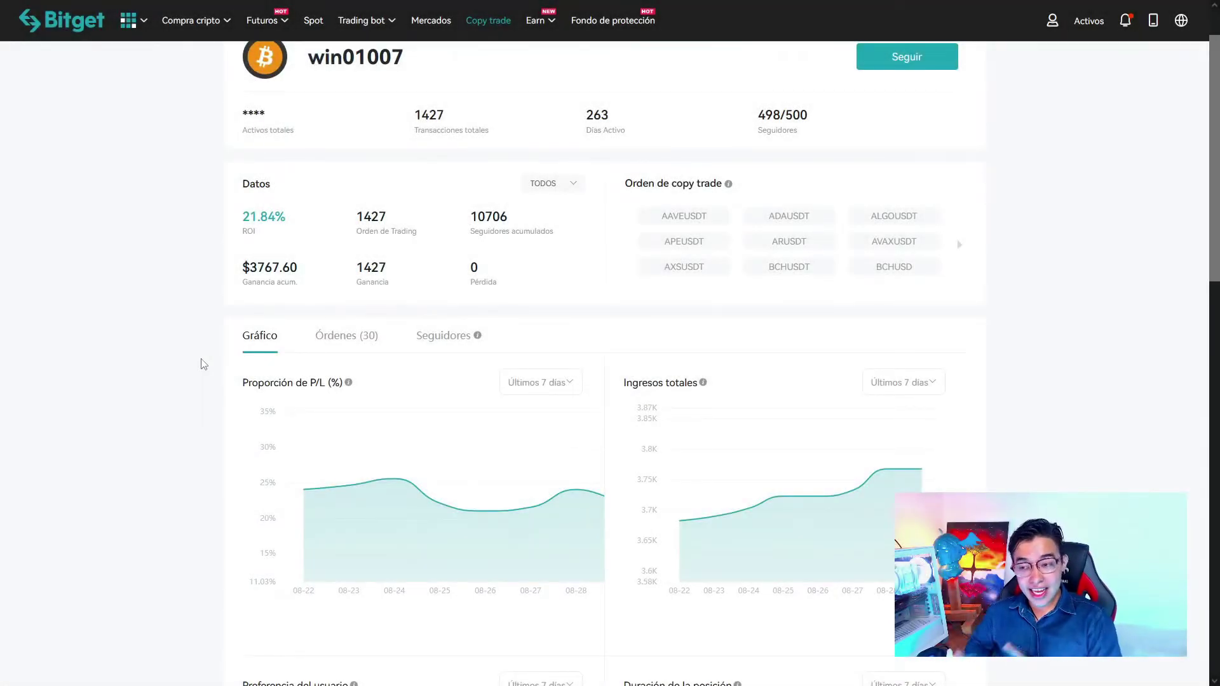
# Examine the profit orders, accumulated followers and loss orders in the Datos section of the trader with 498/500 followers
pyautogui.scroll(1, 127, 317)
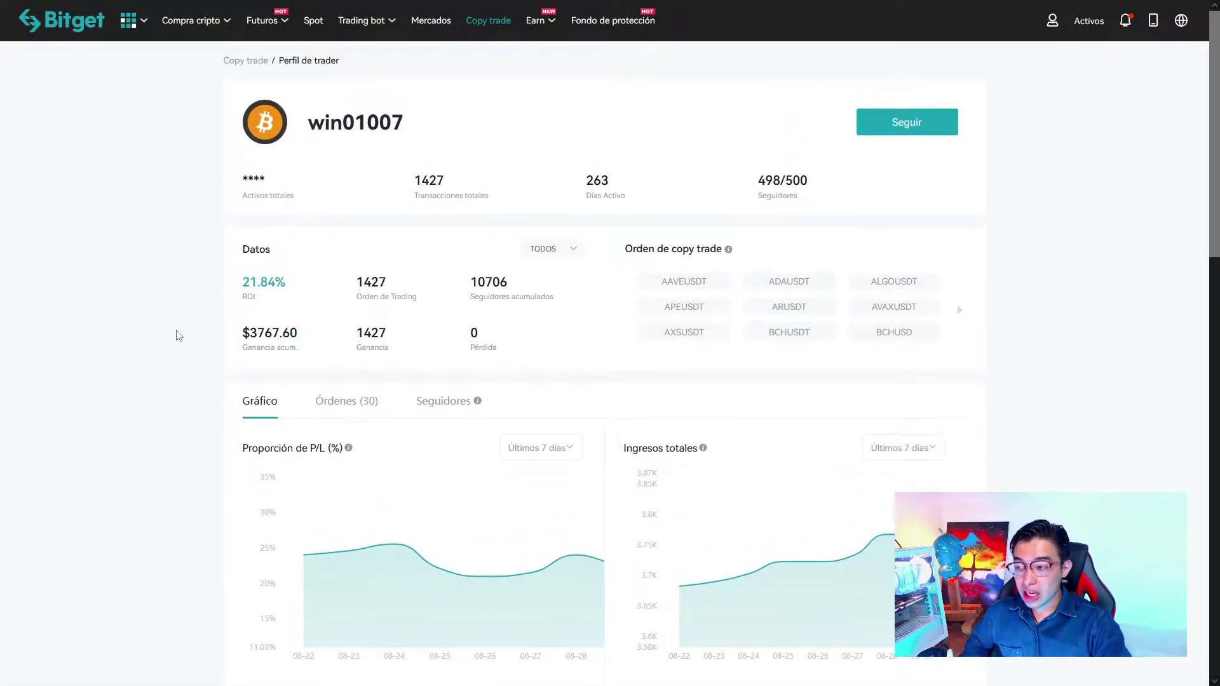
pyautogui.moveTo(354, 334); pyautogui.dragTo(394, 335)
pyautogui.click(392, 337)
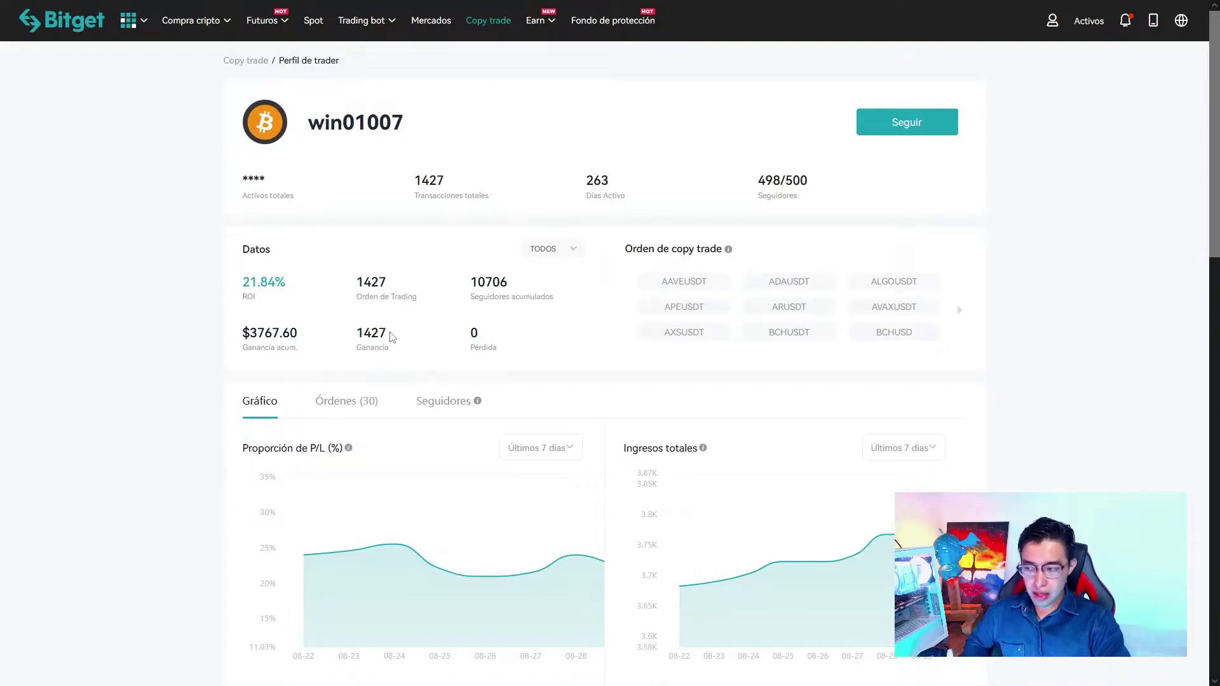
pyautogui.doubleClick(488, 283)
pyautogui.click(475, 329)
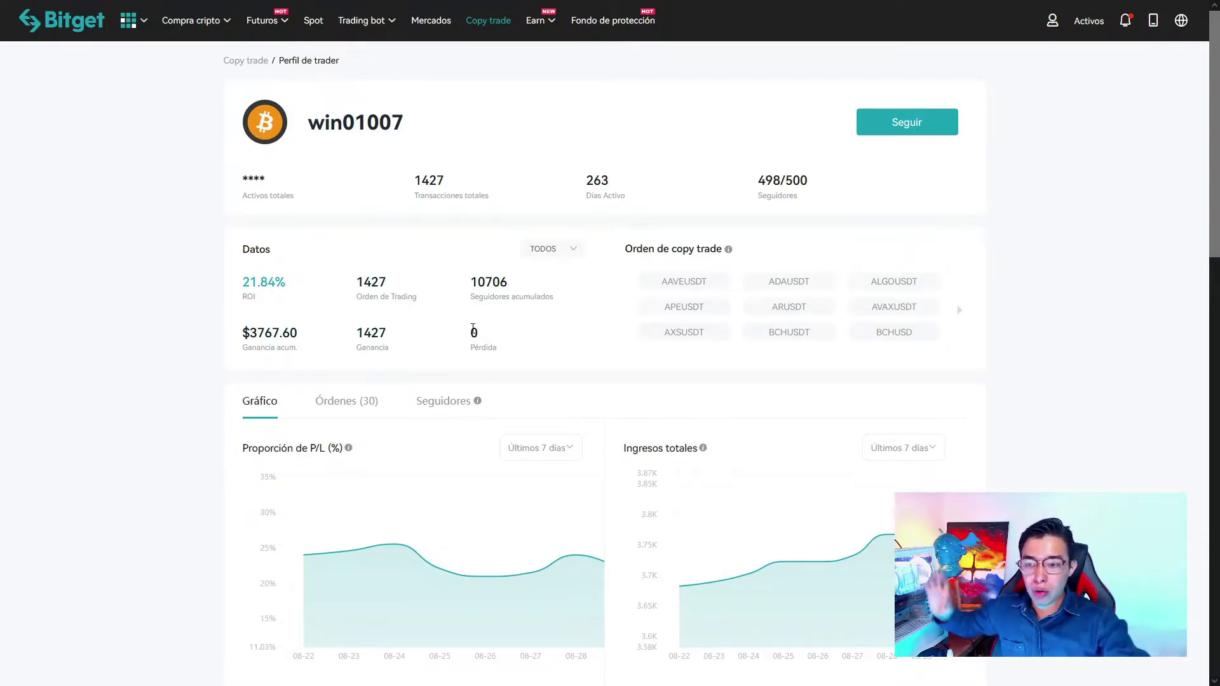
# Show the last month in this trader's Ingresos totales and Proporción de P/L charts
pyautogui.scroll(-2, 400, 365)
pyautogui.click(943, 328)
pyautogui.click(937, 430)
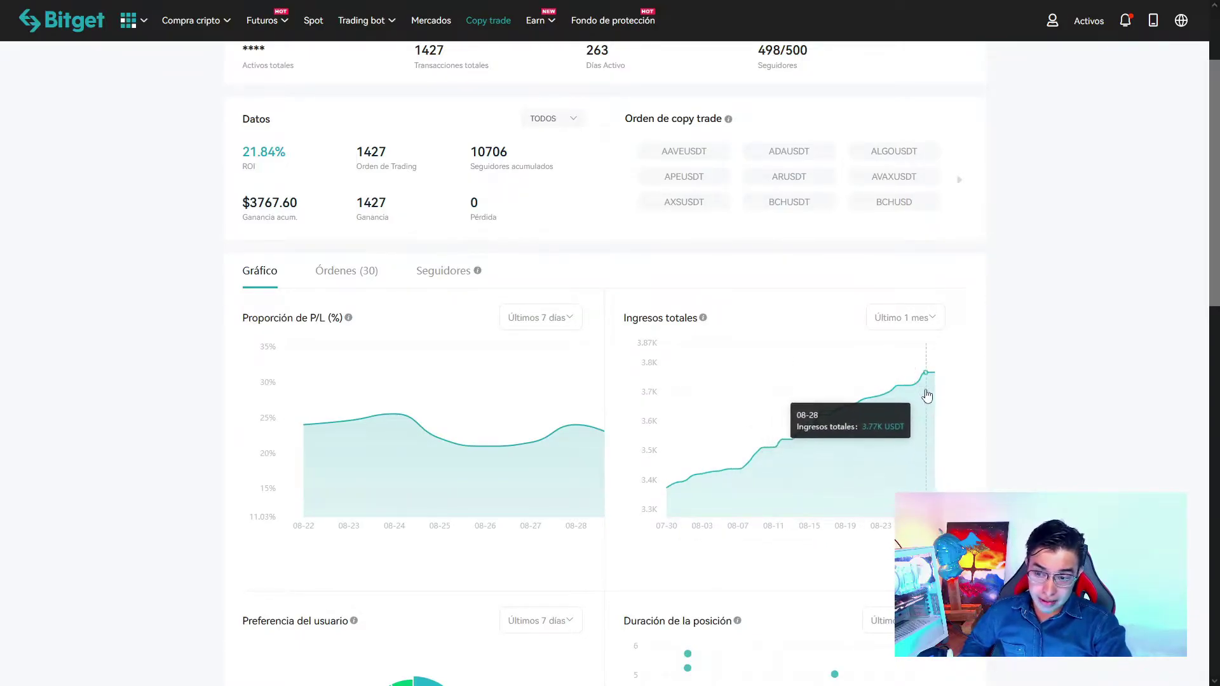
pyautogui.scroll(2, 976, 416)
pyautogui.scroll(-3, 954, 445)
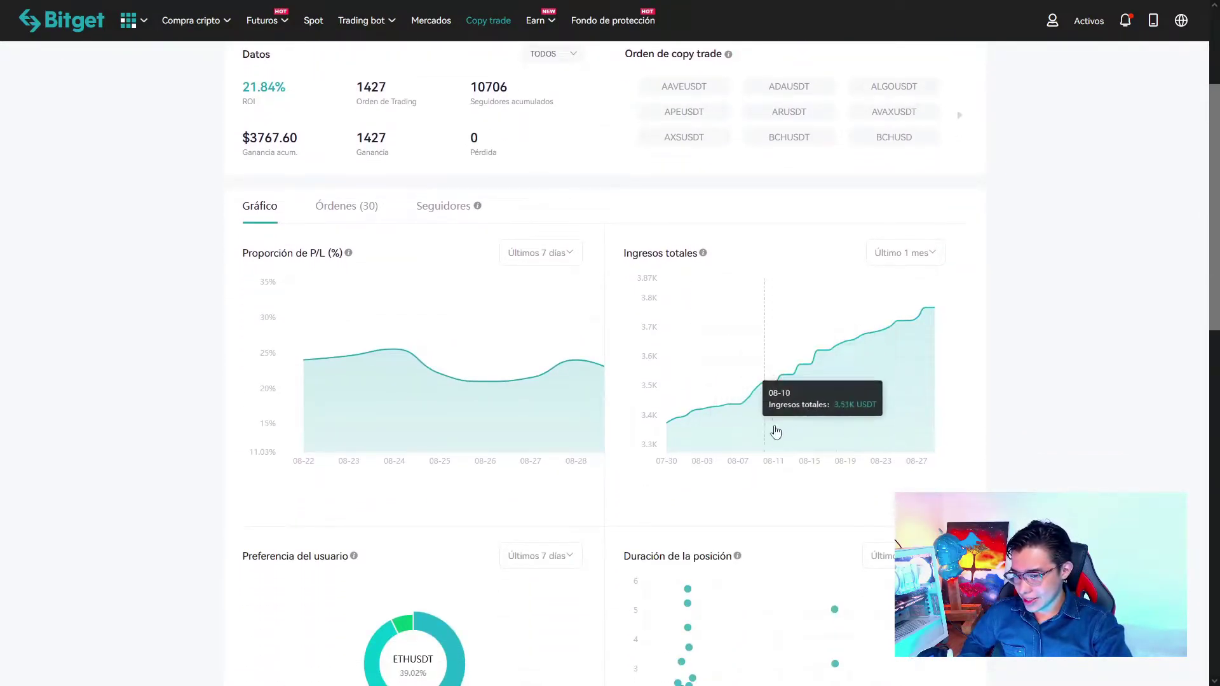
pyautogui.click(537, 252)
pyautogui.click(534, 363)
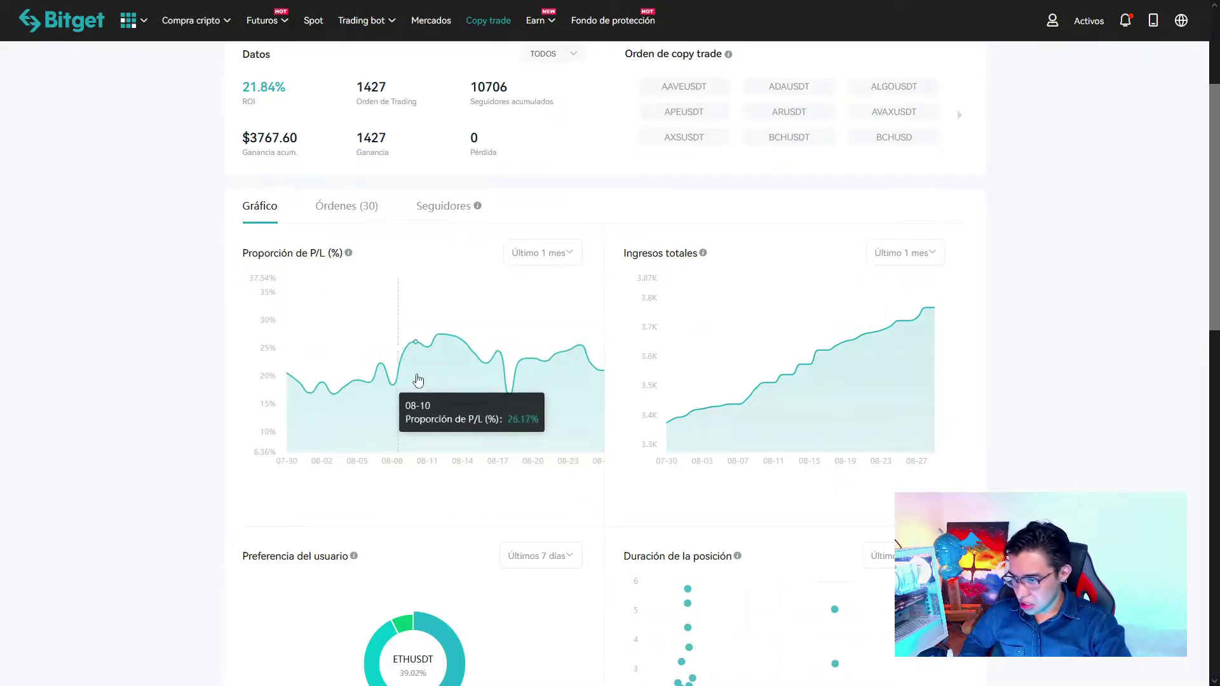
# Show the last month in the Duración de la posición and Volumen de Trading charts
pyautogui.scroll(-3, 150, 379)
pyautogui.click(893, 367)
pyautogui.click(897, 476)
pyautogui.scroll(-1, 953, 444)
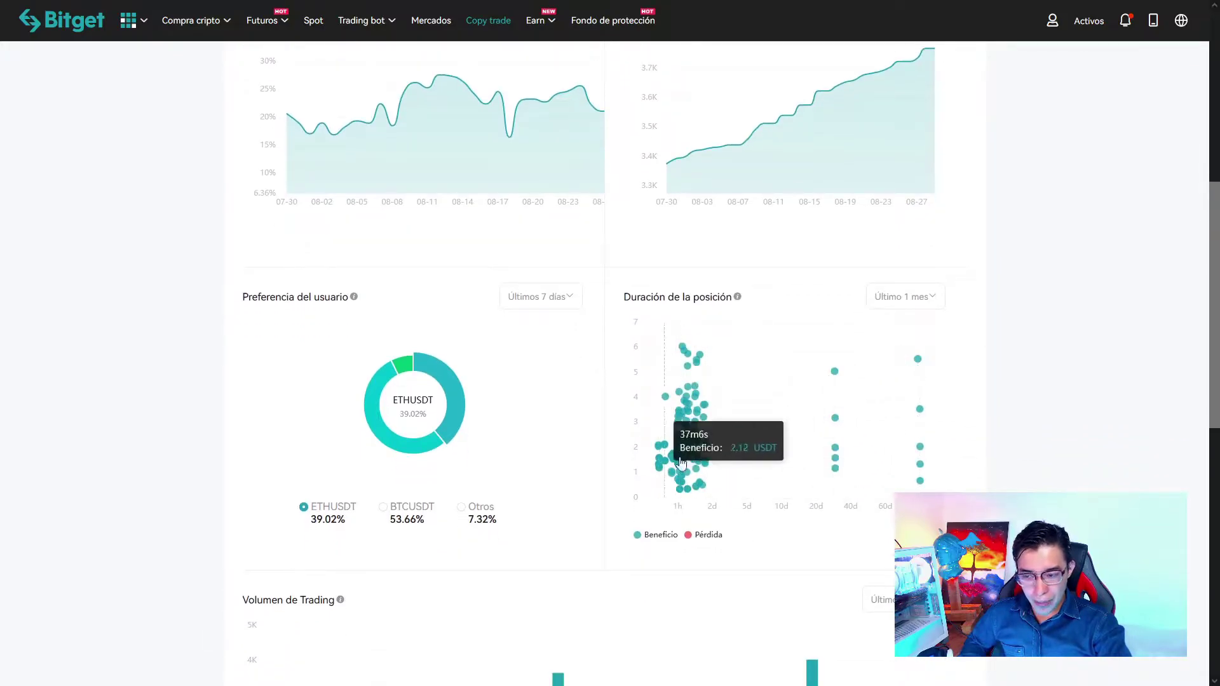
pyautogui.scroll(-4, 1018, 465)
pyautogui.click(918, 343)
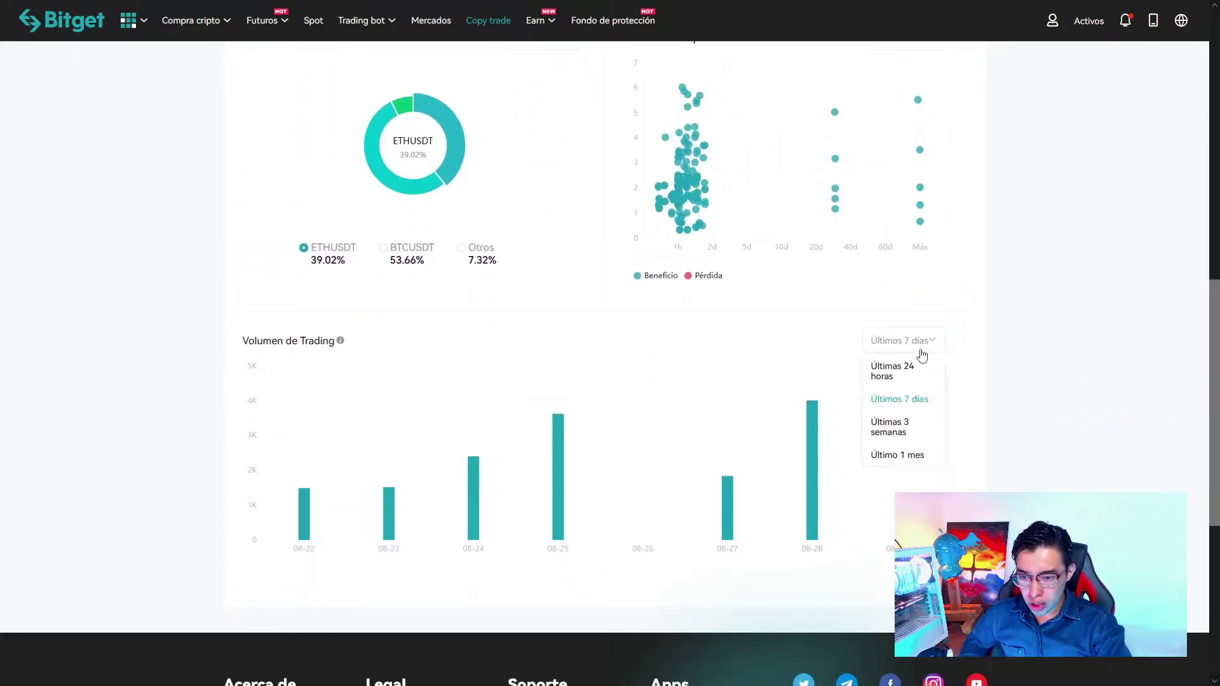
pyautogui.click(899, 453)
# Open this trader's order history and review the P/L percentages of the closed orders
pyautogui.scroll(10, 991, 428)
pyautogui.scroll(-2, 966, 429)
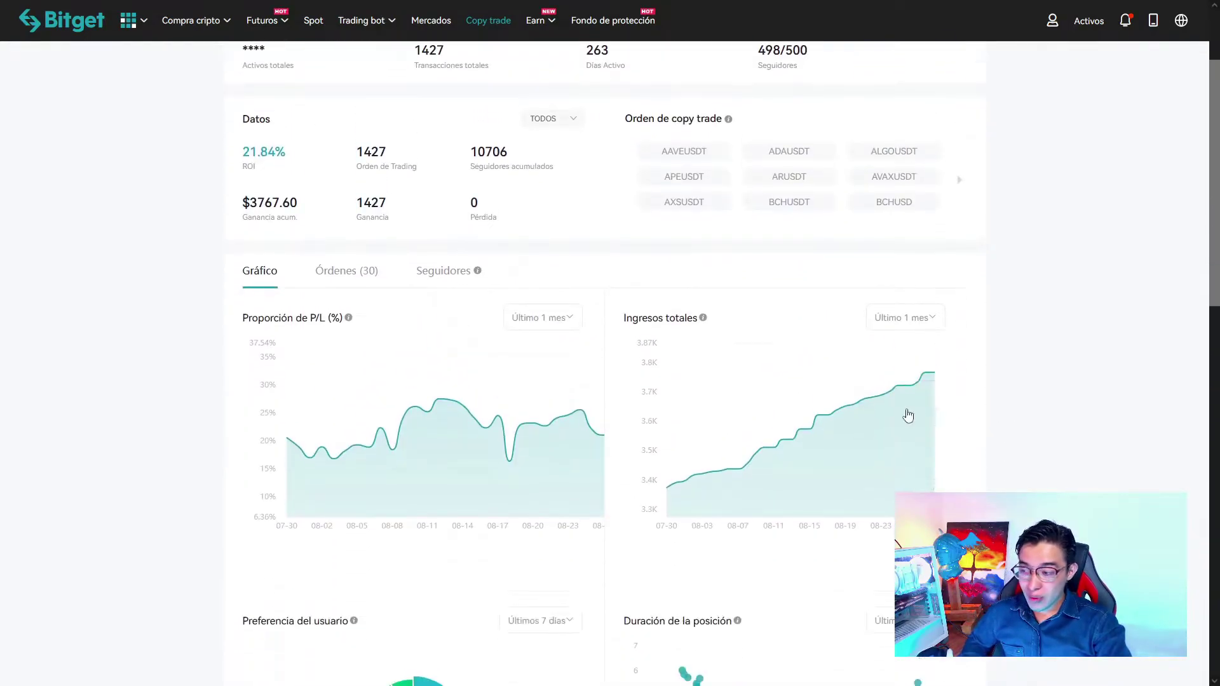
pyautogui.click(347, 270)
pyautogui.scroll(-1, 283, 362)
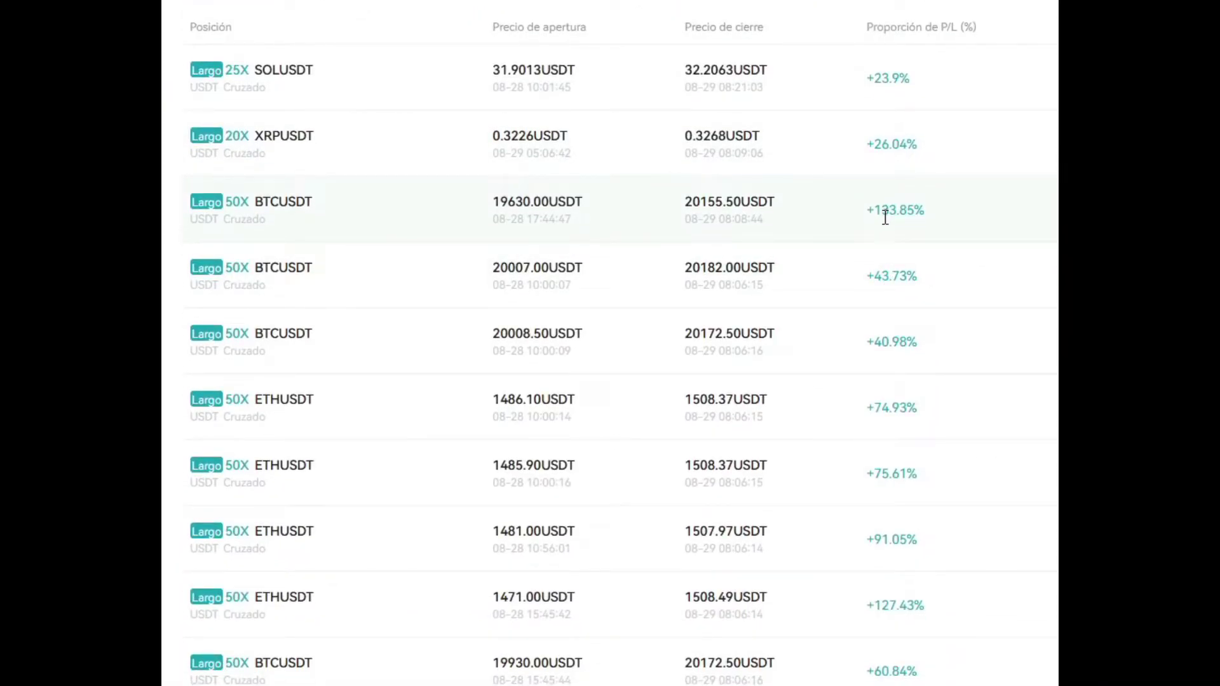
pyautogui.scroll(-4, 893, 267)
pyautogui.scroll(7, 839, 425)
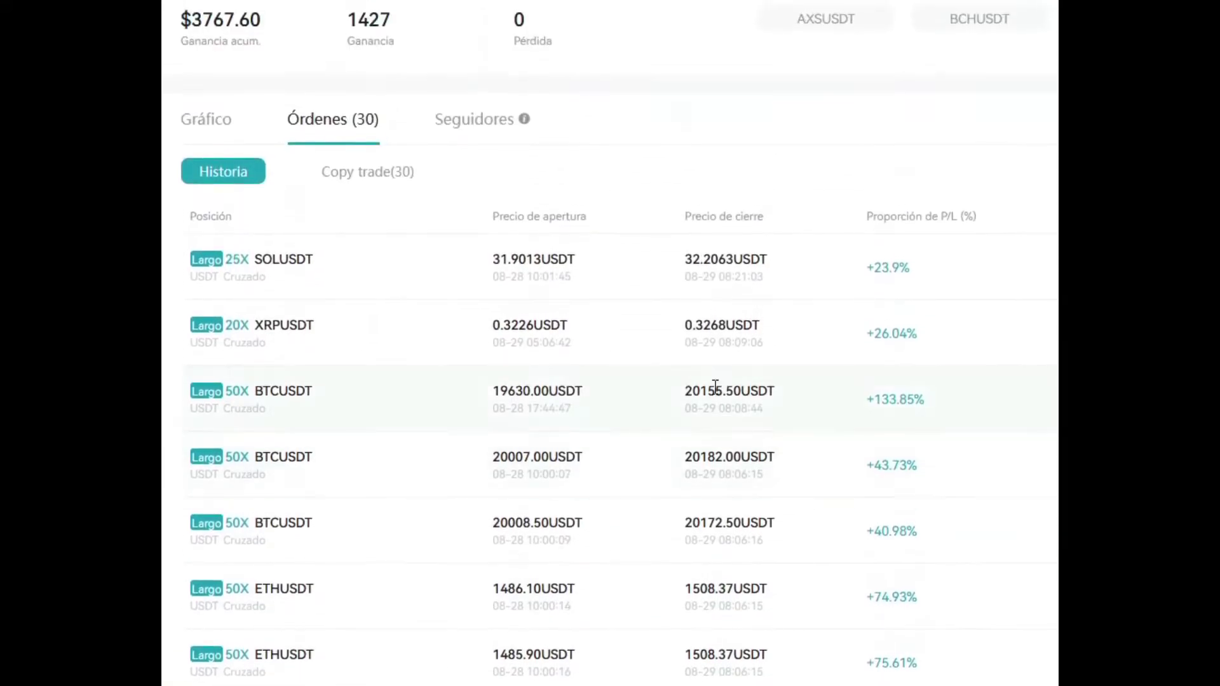
# Open the trader's current Copy trade orders and examine the first BTCUSDT position's opening price, current price and P/L
pyautogui.click(340, 179)
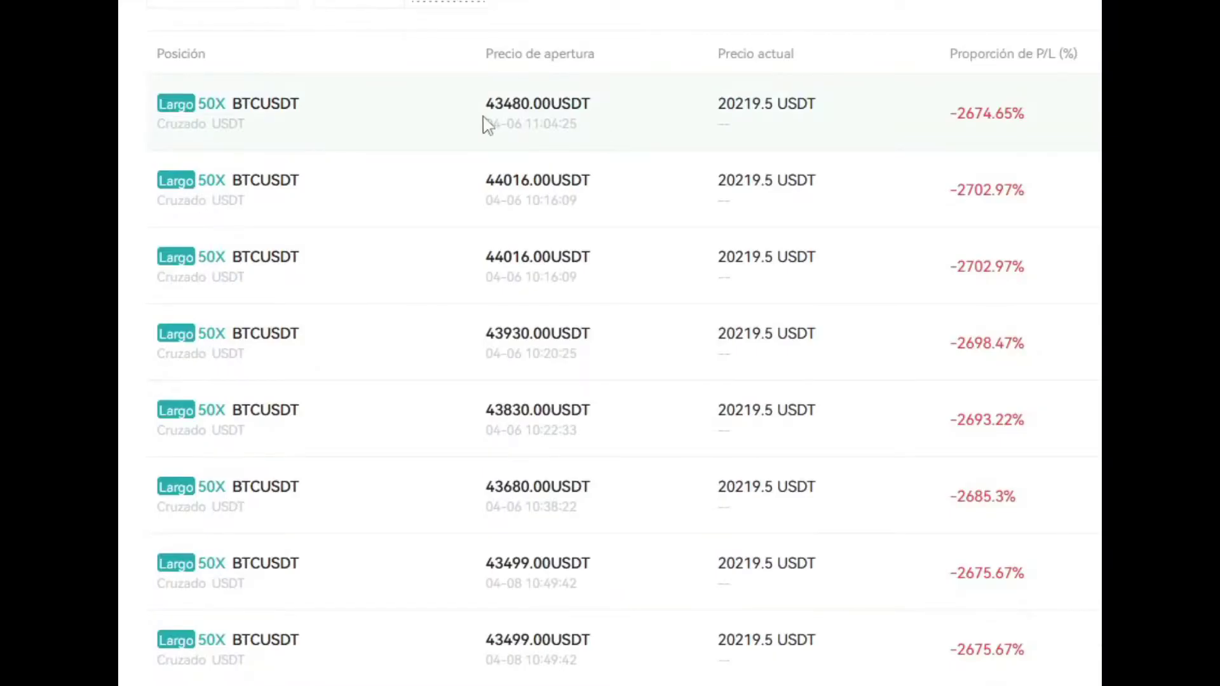
pyautogui.moveTo(441, 359); pyautogui.dragTo(443, 345)
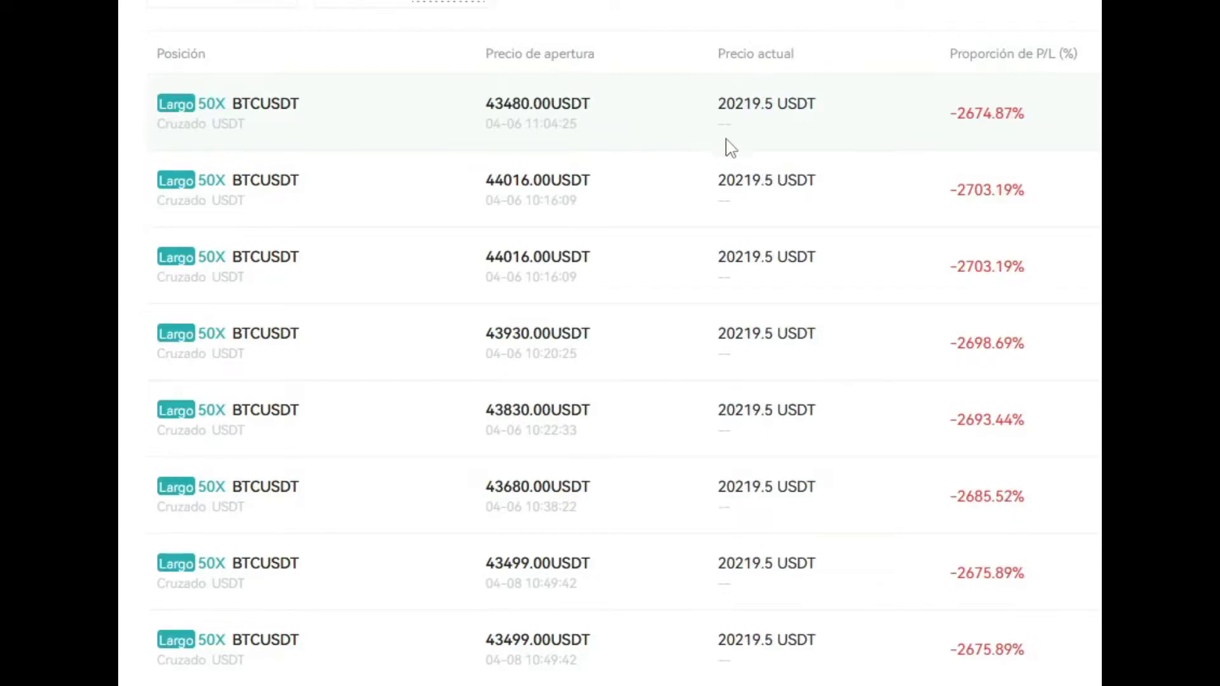
pyautogui.tripleClick(1002, 116)
pyautogui.click(997, 123)
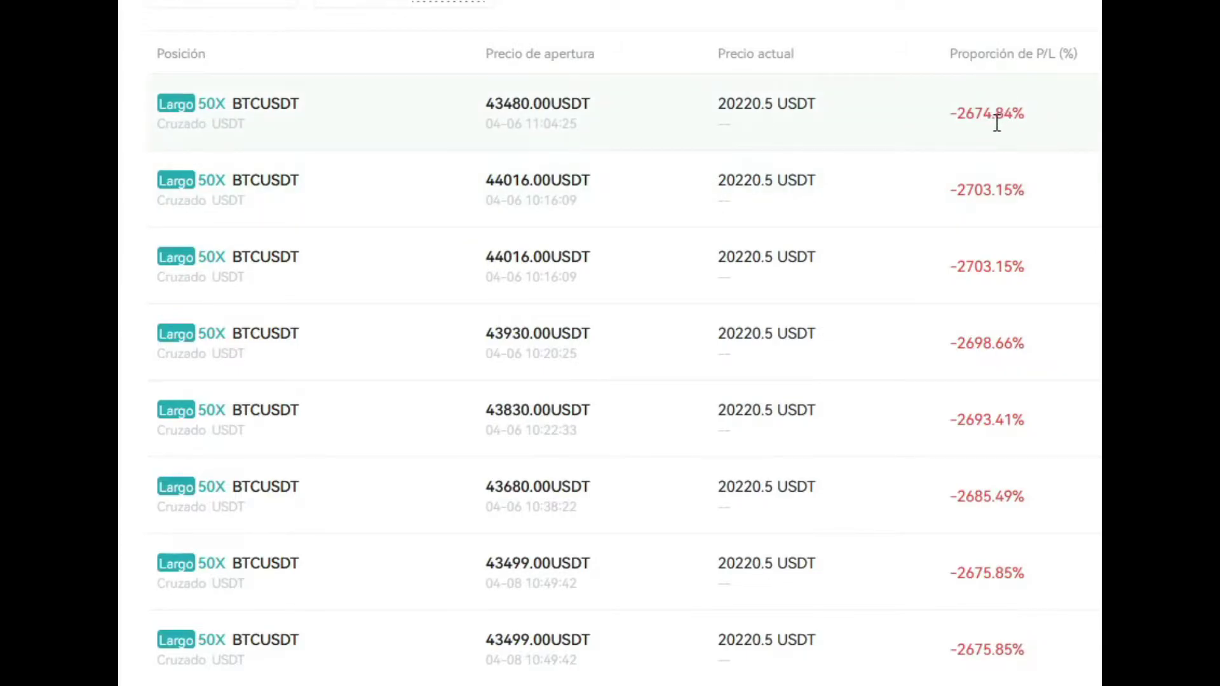
# Go through the remaining pages of current Copy trade orders and examine their P/L percentages
pyautogui.scroll(-8, 997, 127)
pyautogui.click(844, 331)
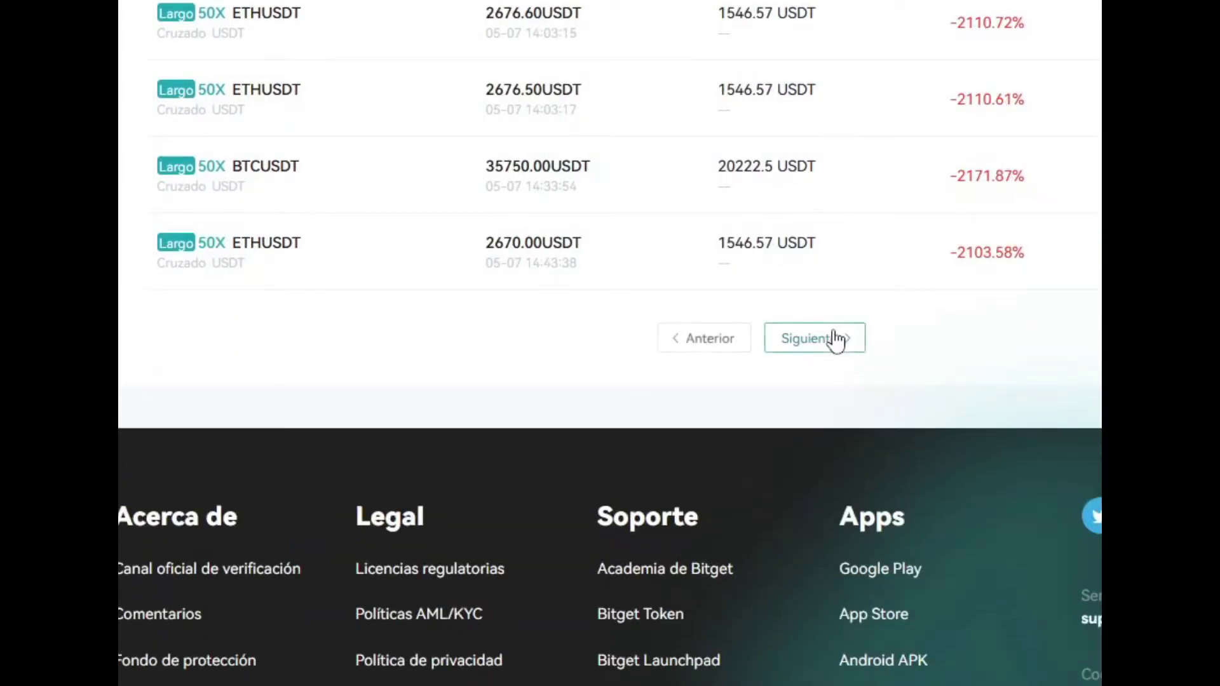
pyautogui.click(836, 340)
pyautogui.tripleClick(992, 471)
pyautogui.click(985, 498)
pyautogui.scroll(2, 986, 498)
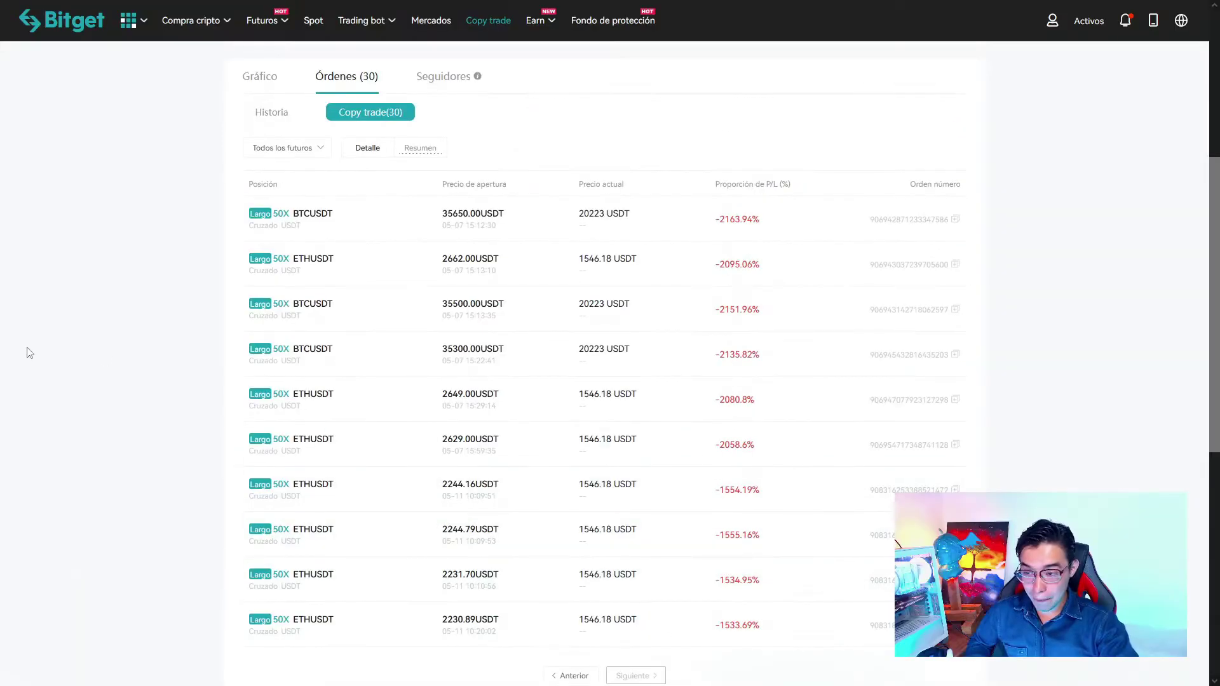
pyautogui.scroll(5, 29, 353)
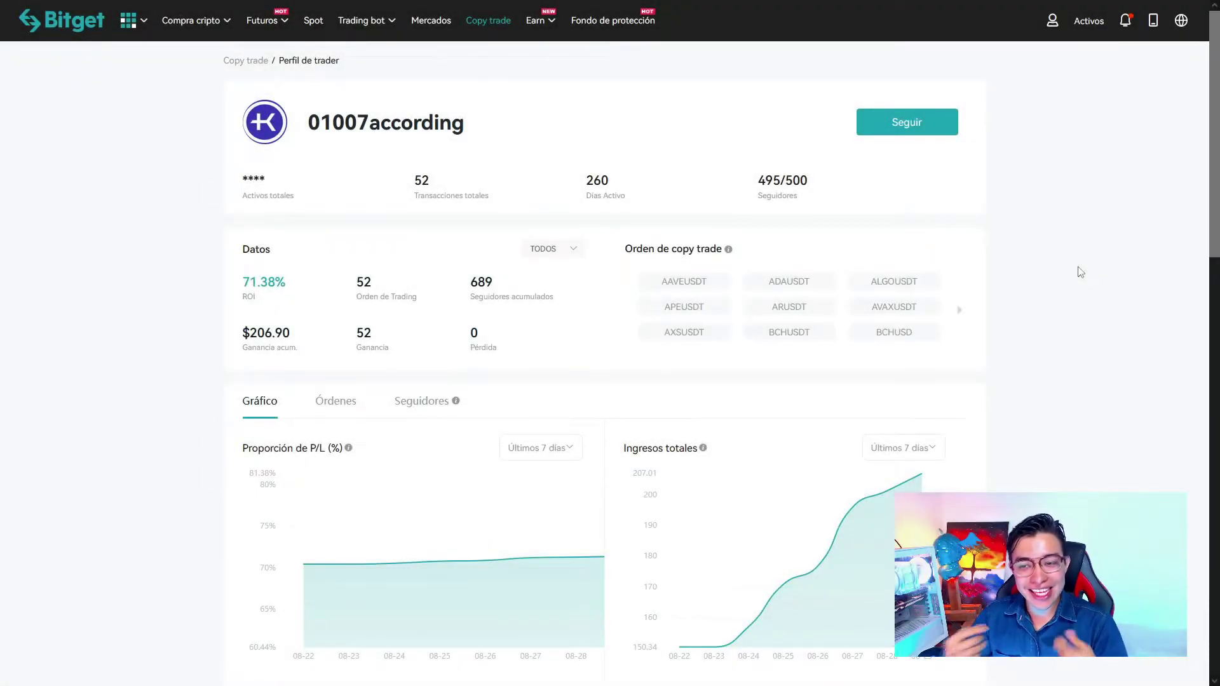
# Start following the trader with 495/500 followers and leave only BTCUSDT and ETHUSDT selected as futures to copy
pyautogui.click(920, 135)
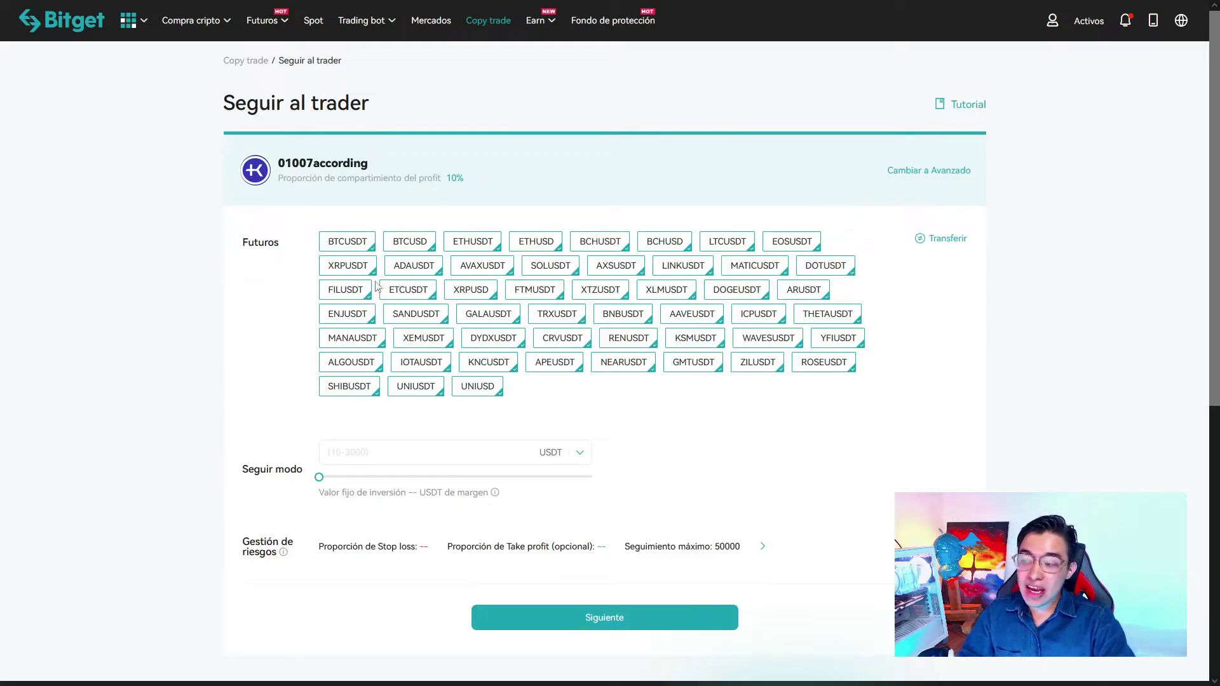
pyautogui.click(410, 241)
pyautogui.click(536, 241)
pyautogui.click(664, 241)
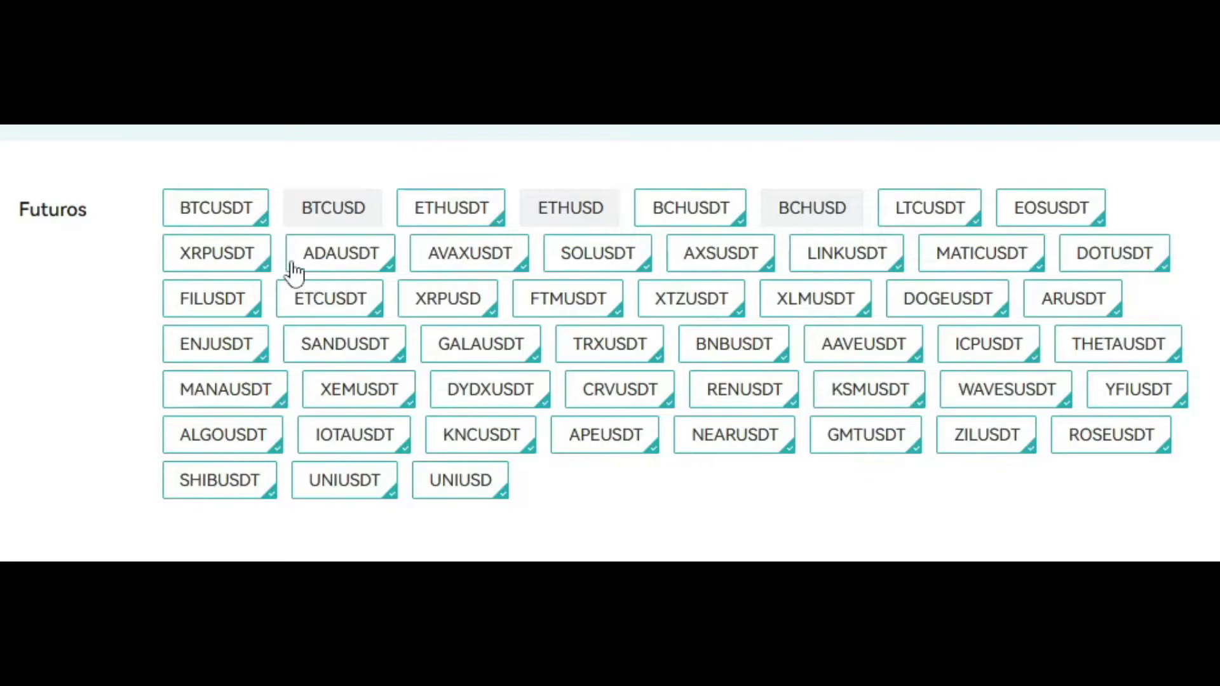
pyautogui.click(689, 220)
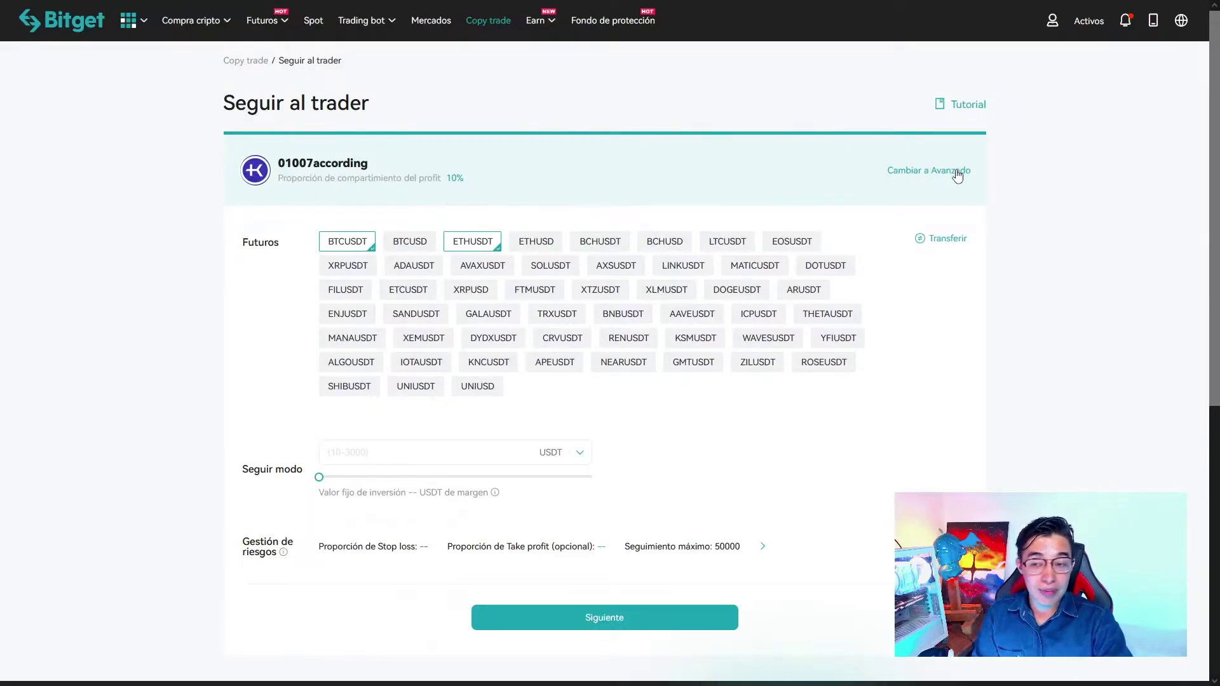
# Switch the copy settings to advanced mode and choose USDT as the margin for BTCUSDT
pyautogui.click(952, 171)
pyautogui.scroll(-3, 728, 325)
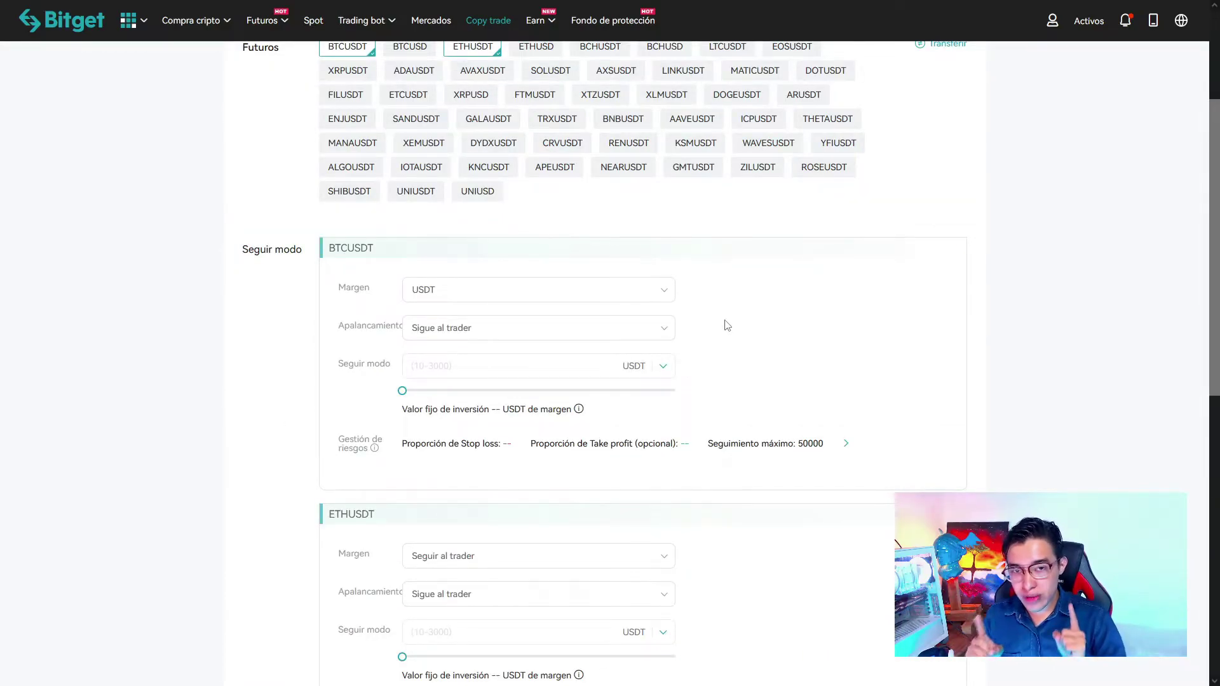
pyautogui.click(668, 294)
pyautogui.click(593, 366)
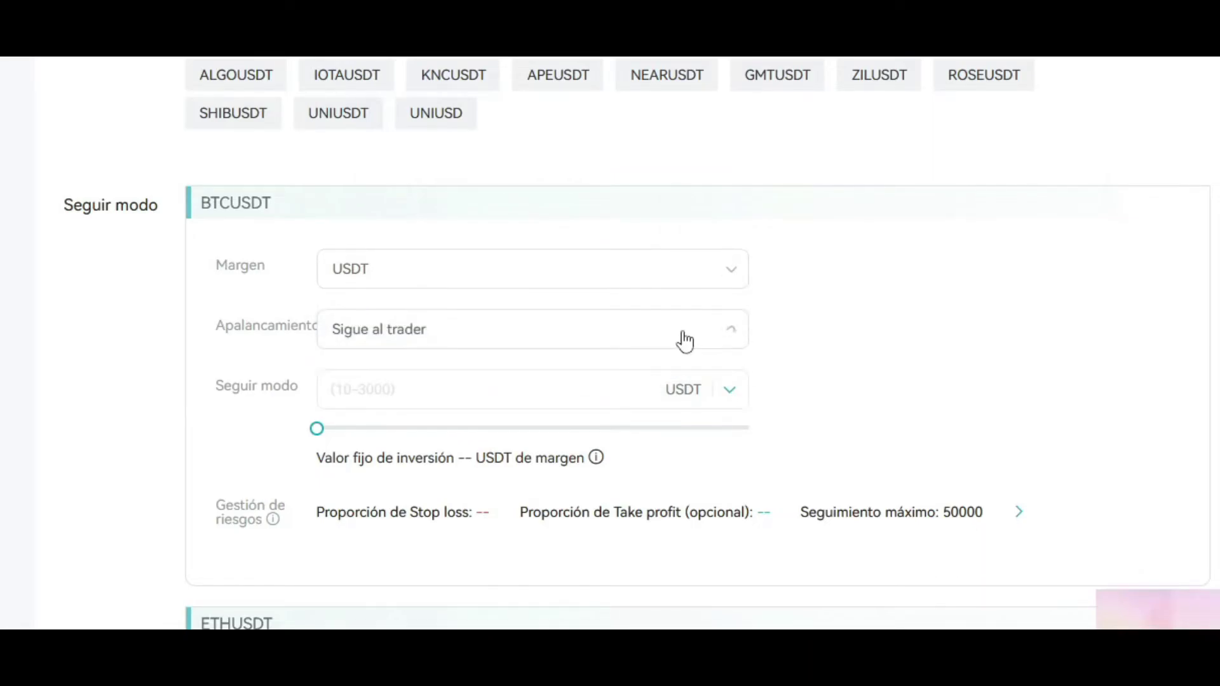
# Set the BTCUSDT leverage to Personalizado, with 15X for long and 15X for short positions
pyautogui.click(683, 341)
pyautogui.click(577, 420)
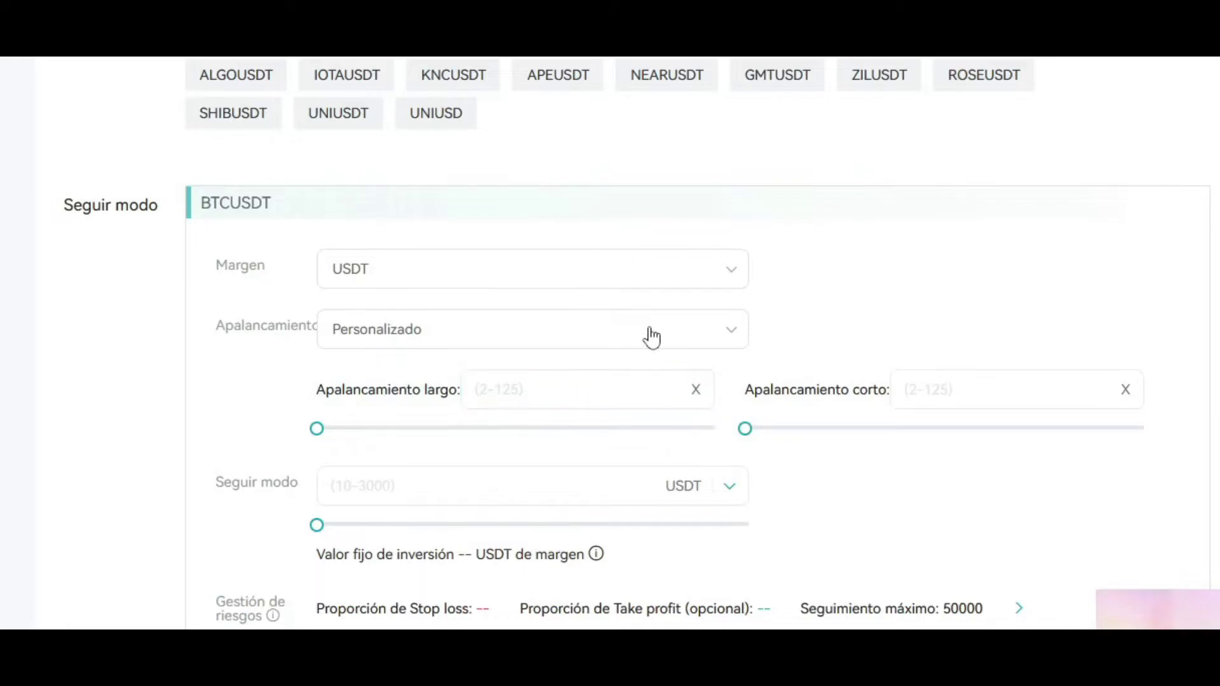
pyautogui.click(582, 391)
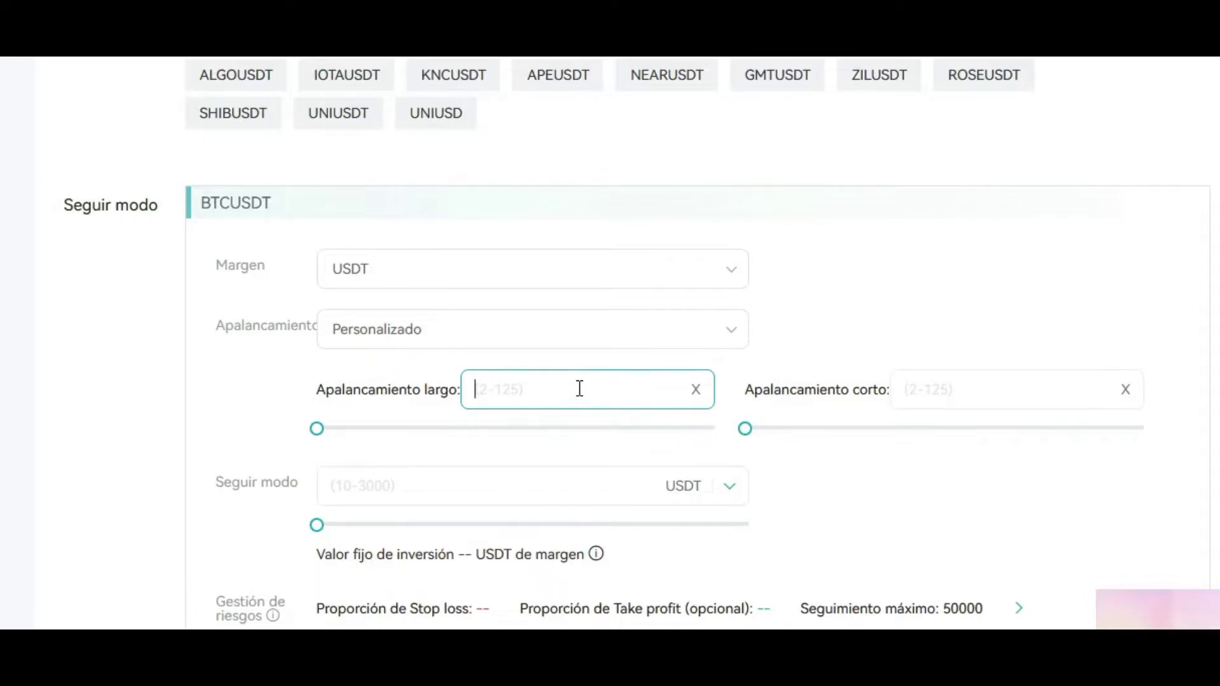
pyautogui.write('20')
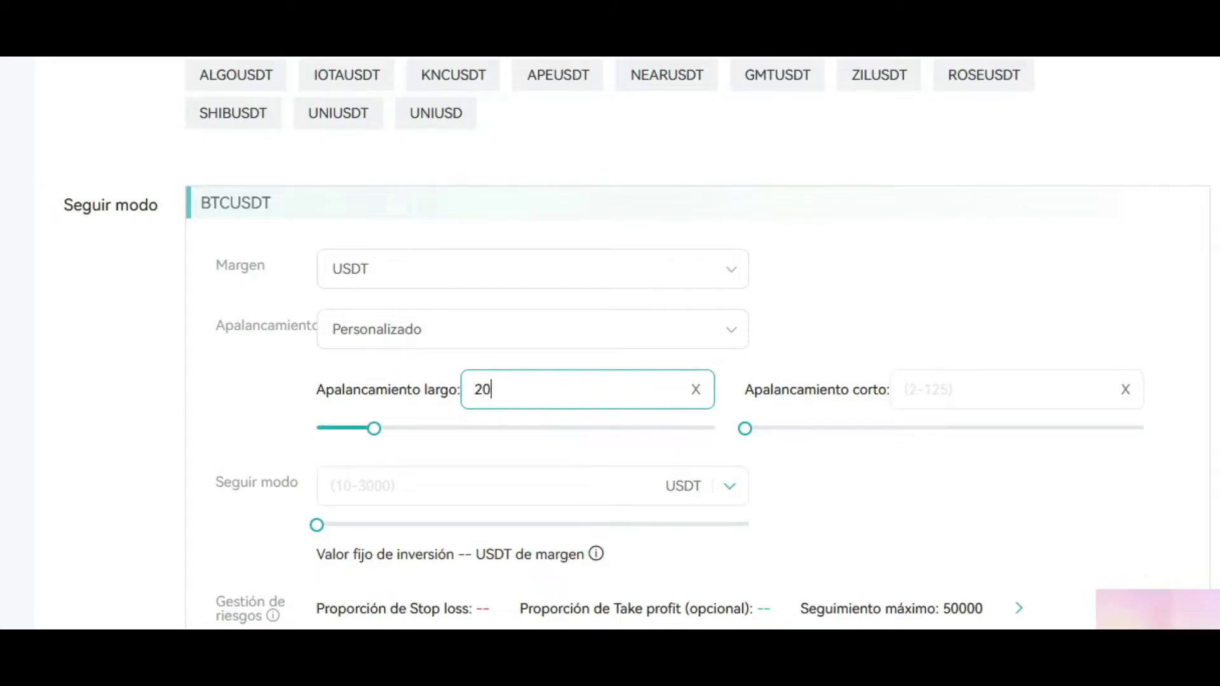
pyautogui.press('BackSpace')
pyautogui.press('BackSpace')
pyautogui.write('15')
pyautogui.click(969, 381)
pyautogui.write('15')
pyautogui.click(1088, 353)
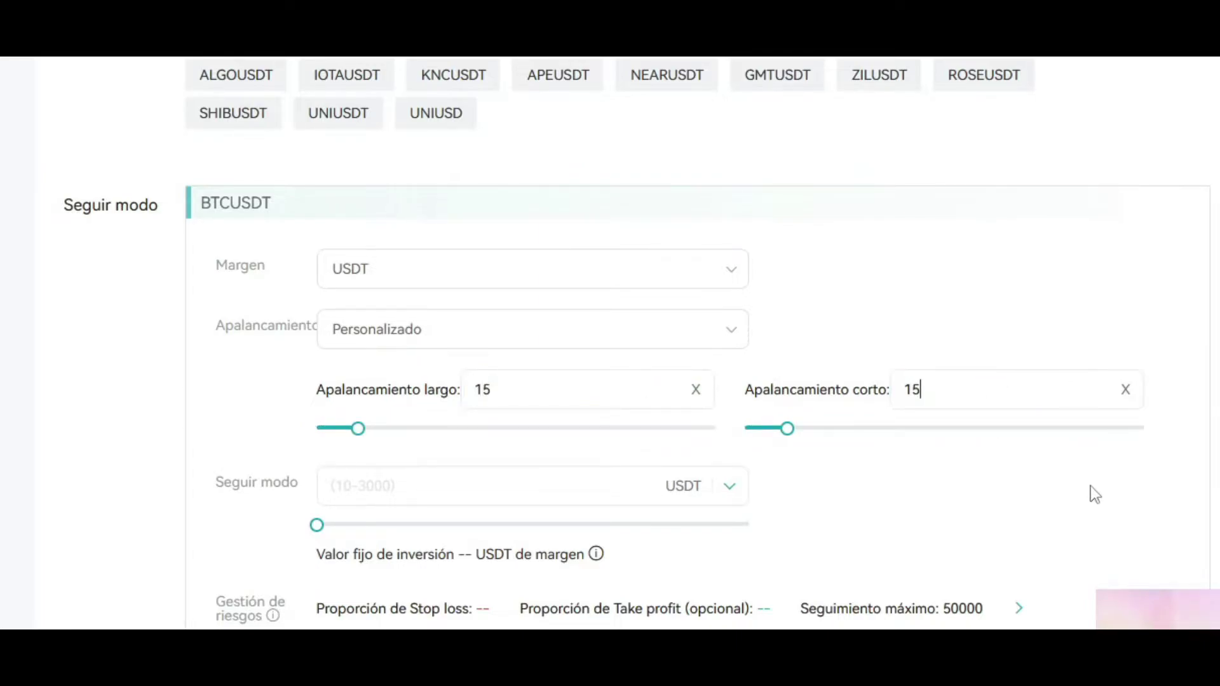
pyautogui.scroll(-2, 1090, 486)
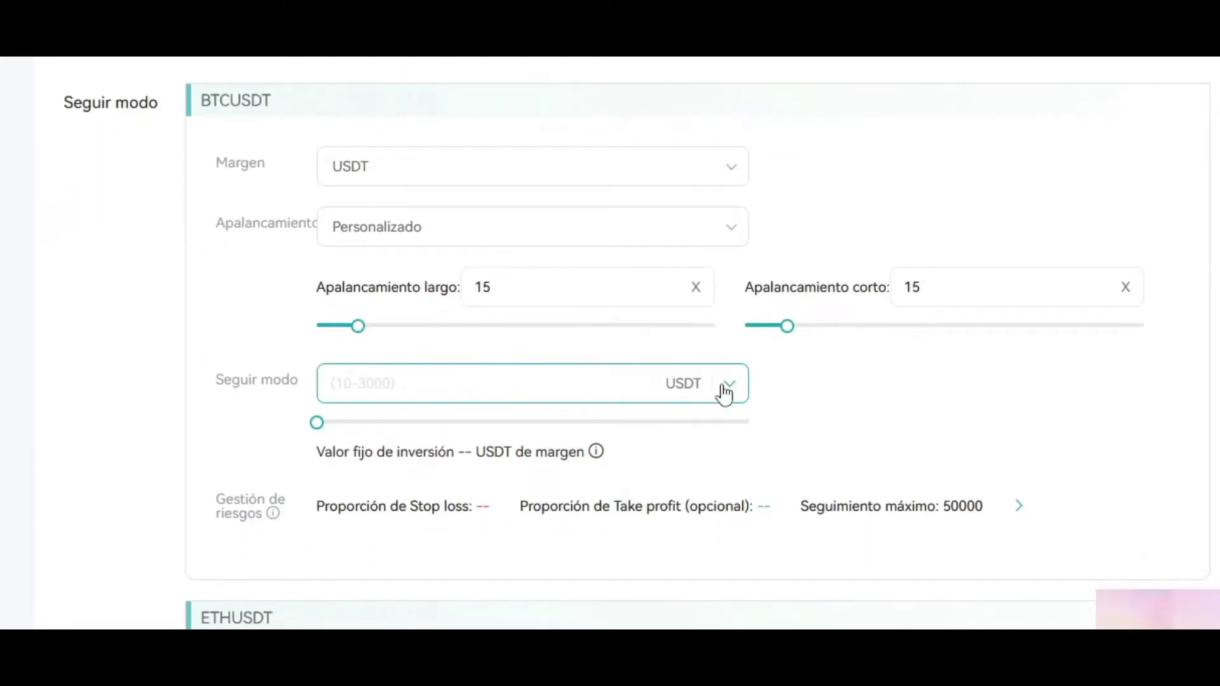
# Set the BTCUSDT copy limit to Monto fijo in USDT with an amount of 10 USDT per trade
pyautogui.click(723, 385)
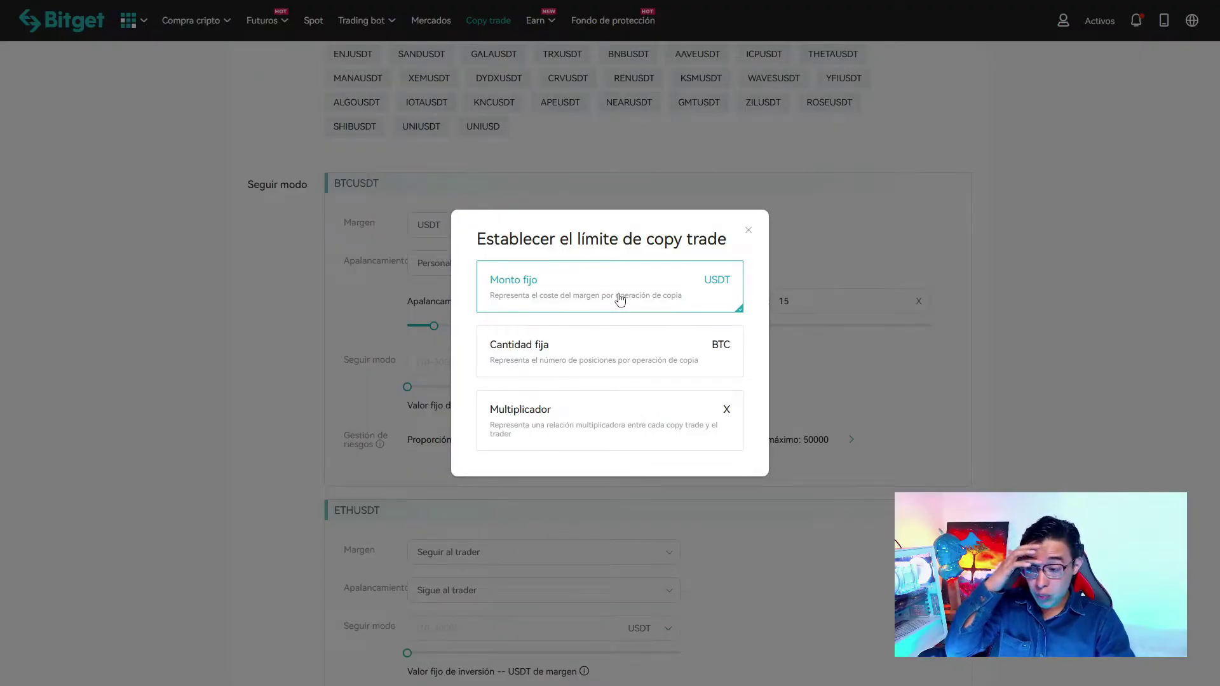
pyautogui.click(620, 299)
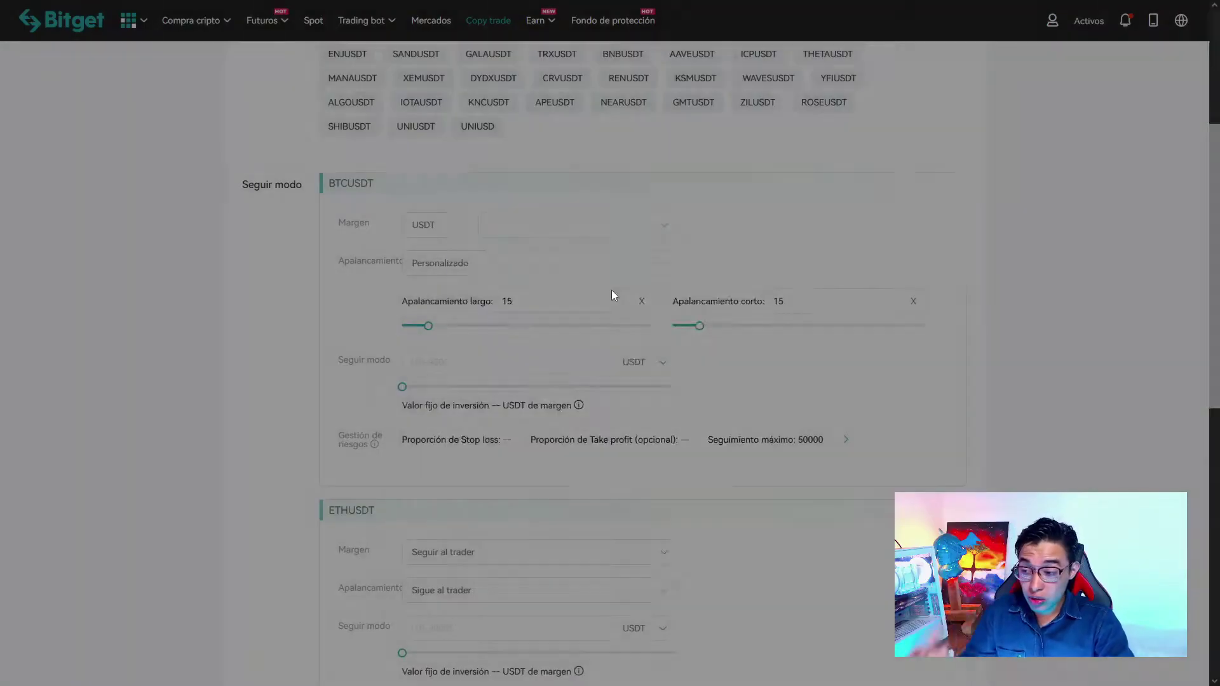
pyautogui.click(502, 361)
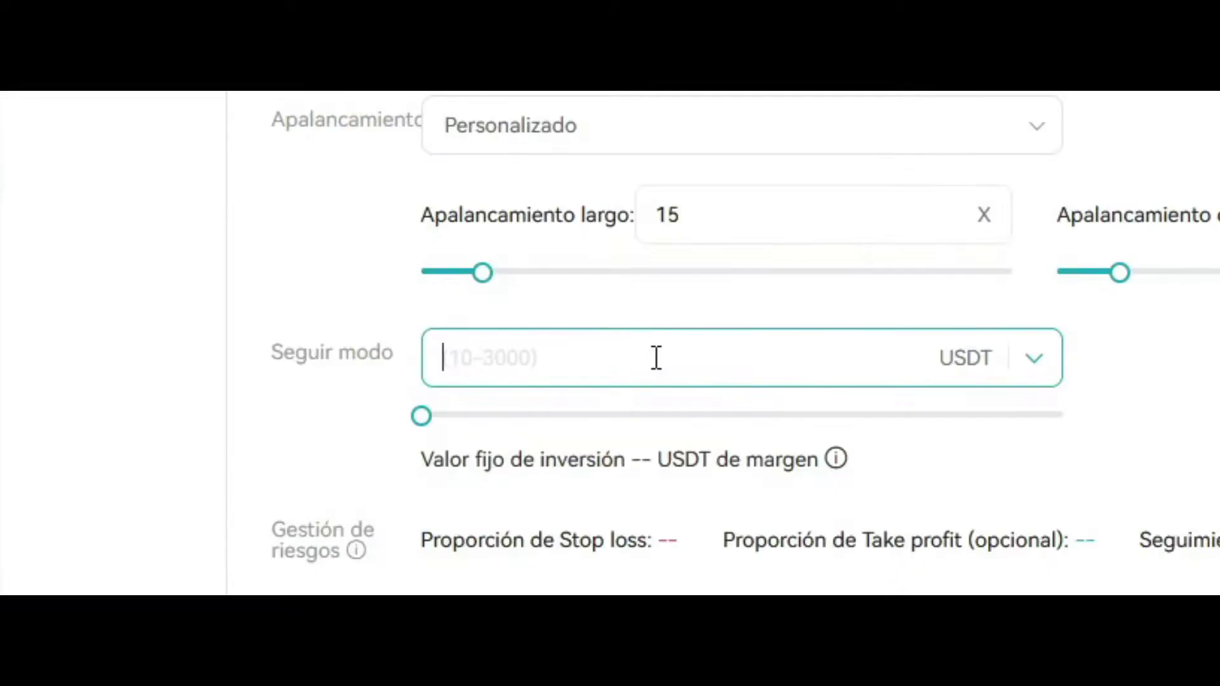
pyautogui.write('10')
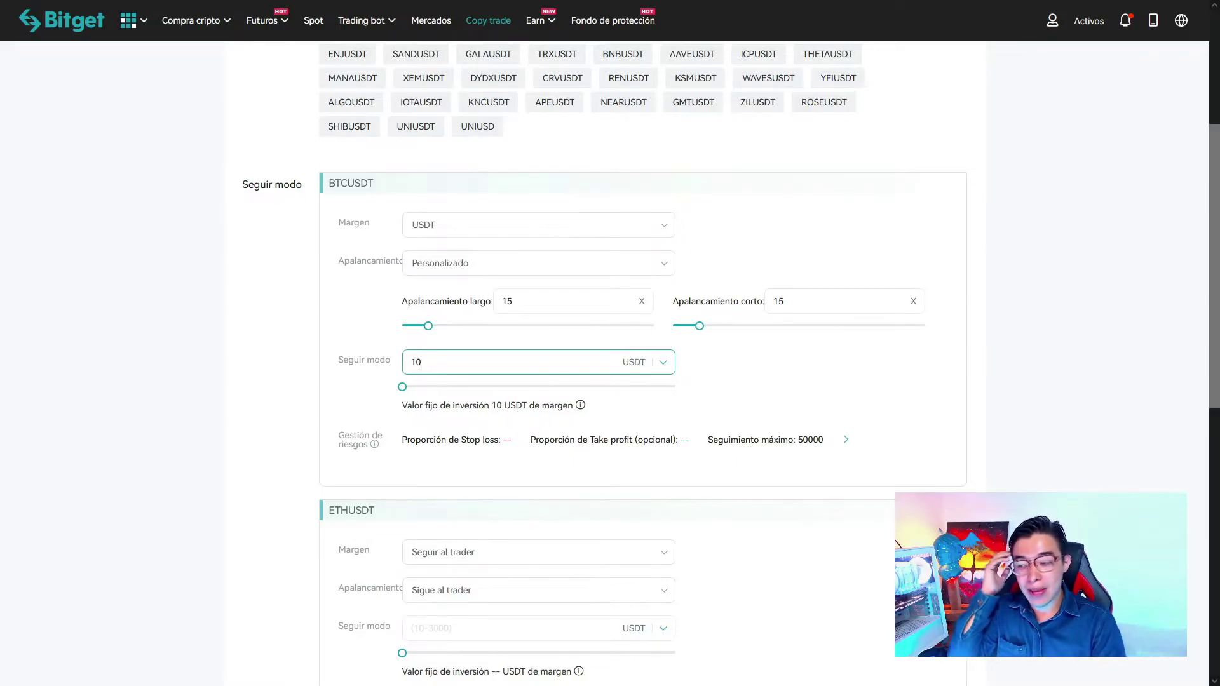
# Change the BTCUSDT copy limit to Cantidad fija in BTC with a quantity of 0.001 BTC
pyautogui.click(662, 362)
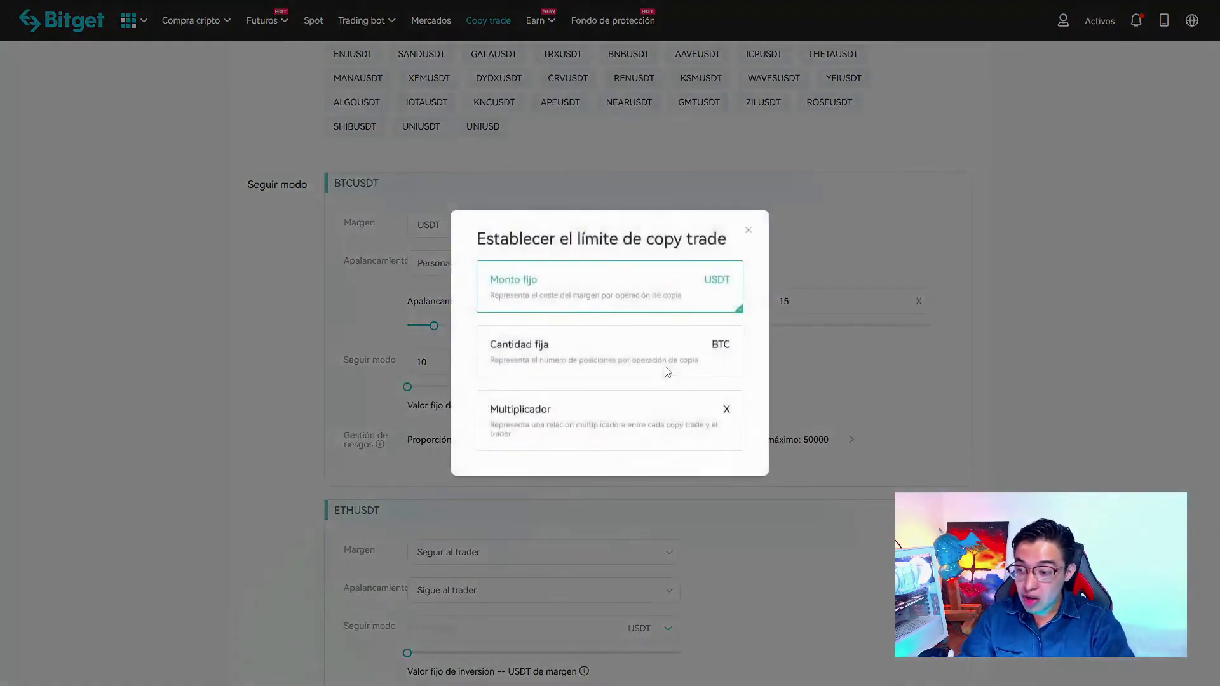
pyautogui.click(625, 370)
pyautogui.click(526, 360)
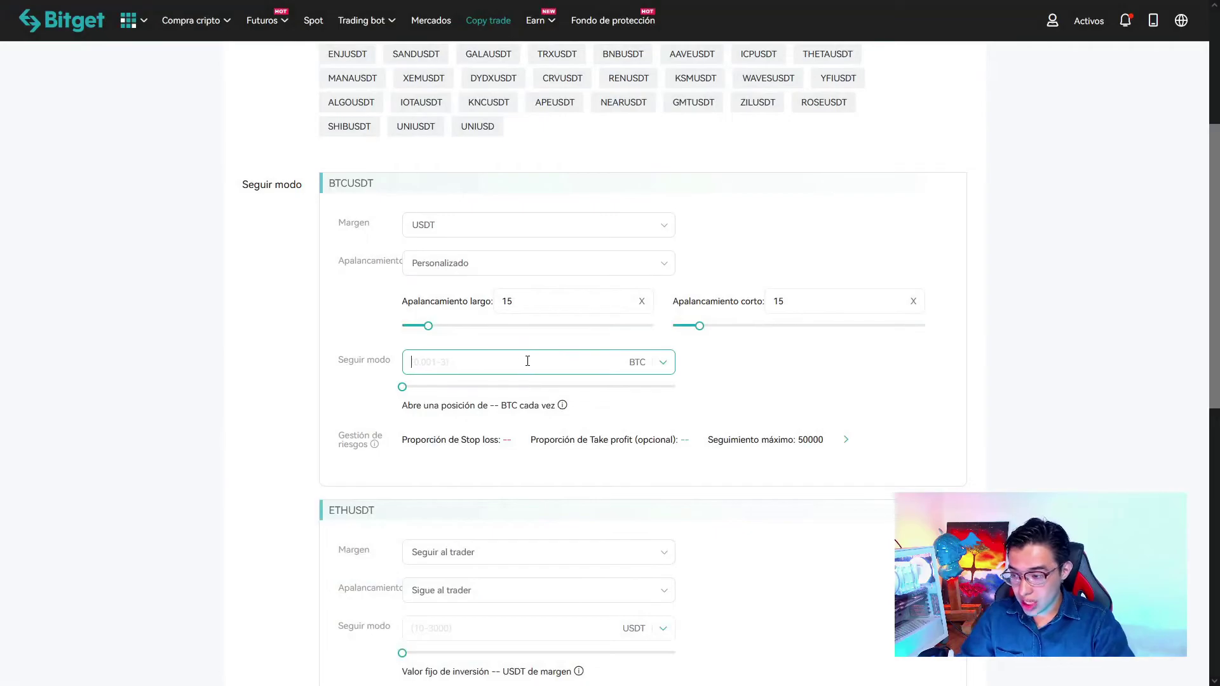
pyautogui.write('0.001')
pyautogui.click(694, 403)
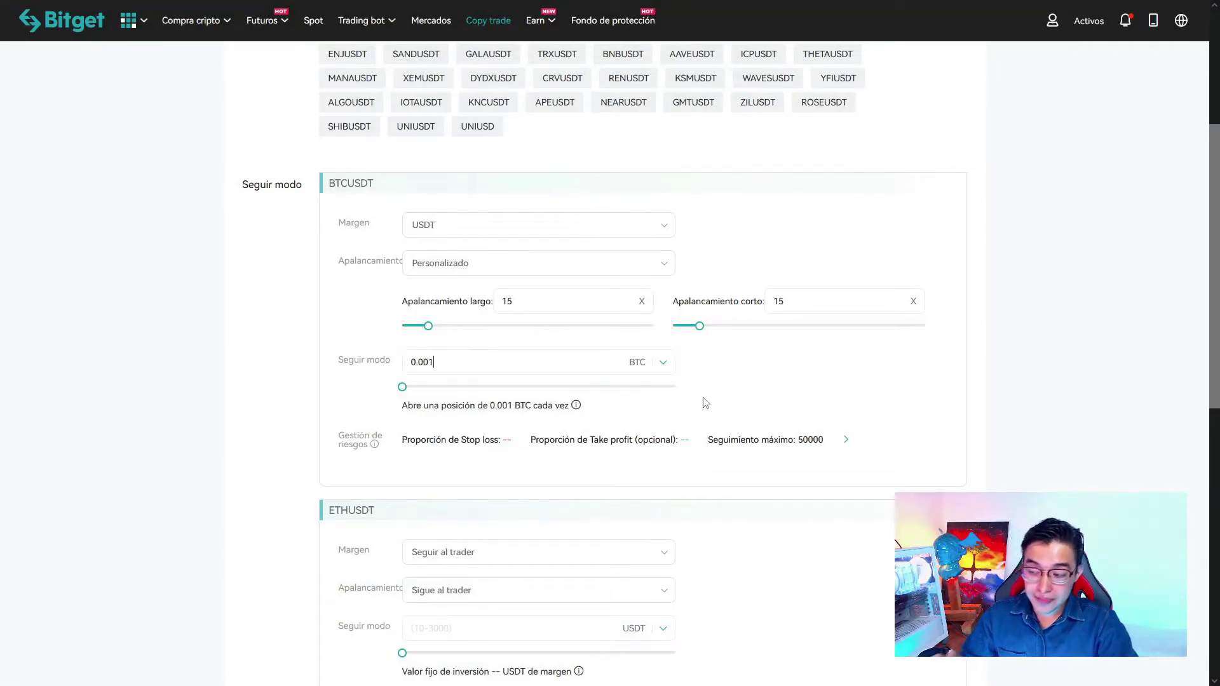
# Switch to the Windows calculator, multiply 0.001 by 20000 and minimize the calculator
pyautogui.press('super')
pyautogui.write('calc')
pyautogui.press('Escape')
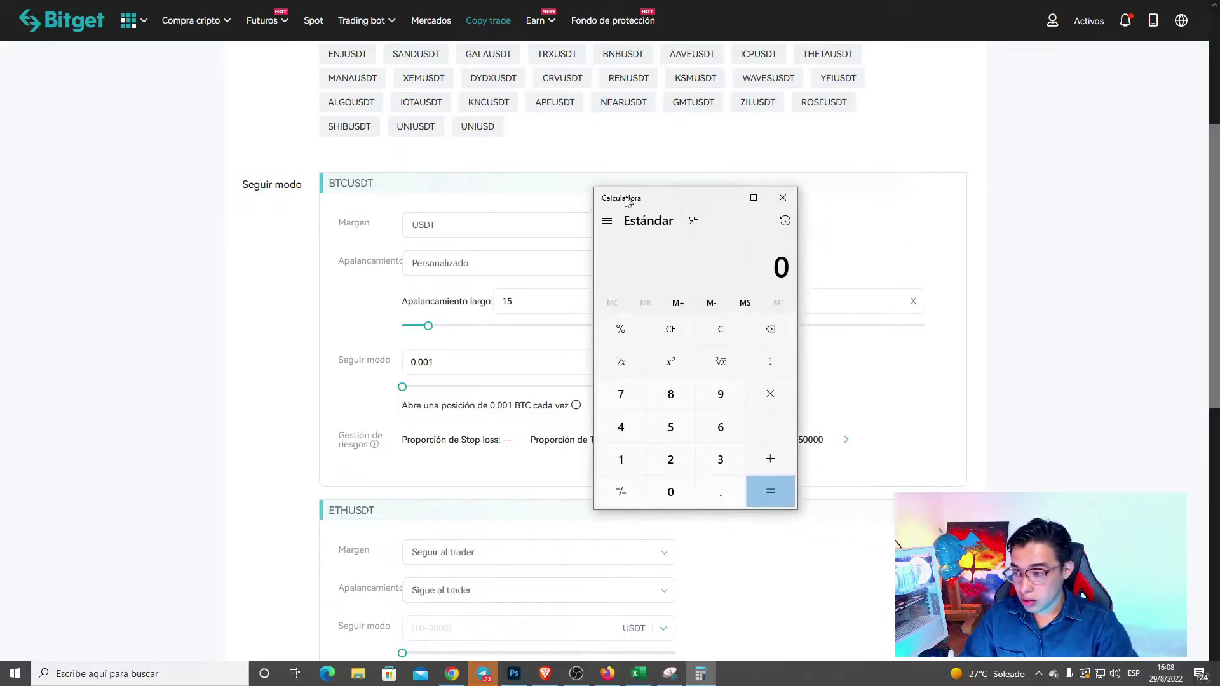
pyautogui.press('.')
pyautogui.click(677, 484)
pyautogui.click(677, 484)
pyautogui.click(624, 451)
pyautogui.click(765, 397)
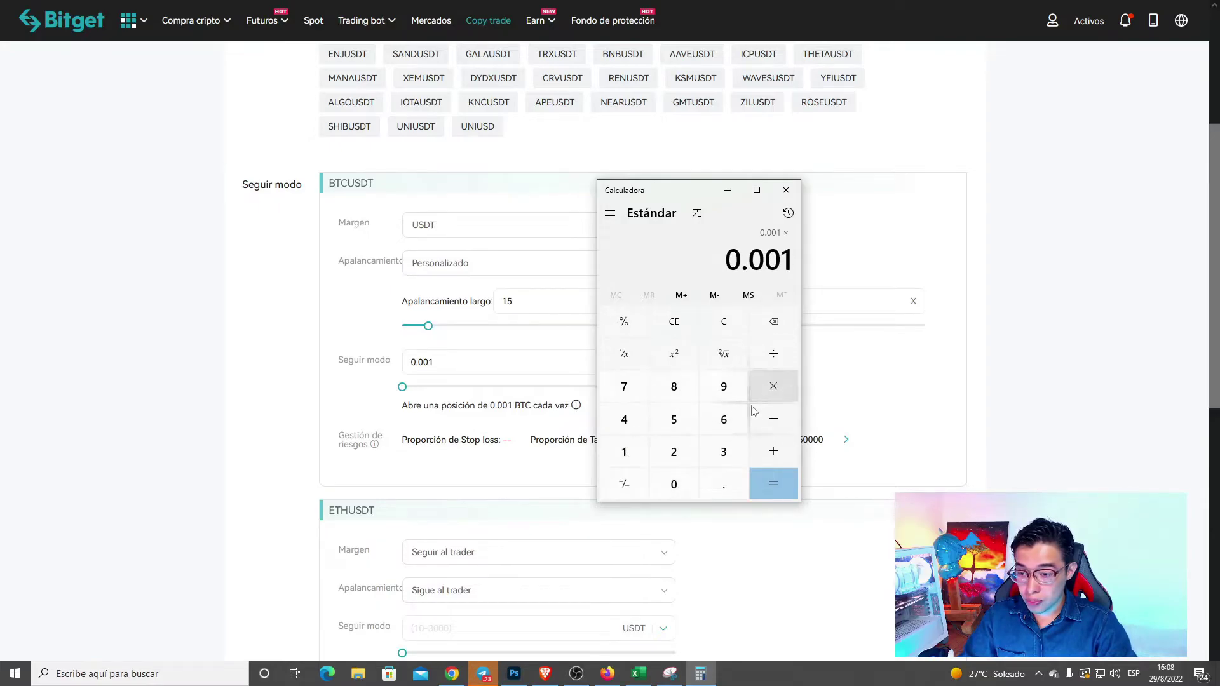
pyautogui.click(675, 452)
pyautogui.click(677, 484)
pyautogui.doubleClick(680, 486)
pyautogui.click(680, 490)
pyautogui.click(762, 486)
pyautogui.hotkey('ctrl', 'c')
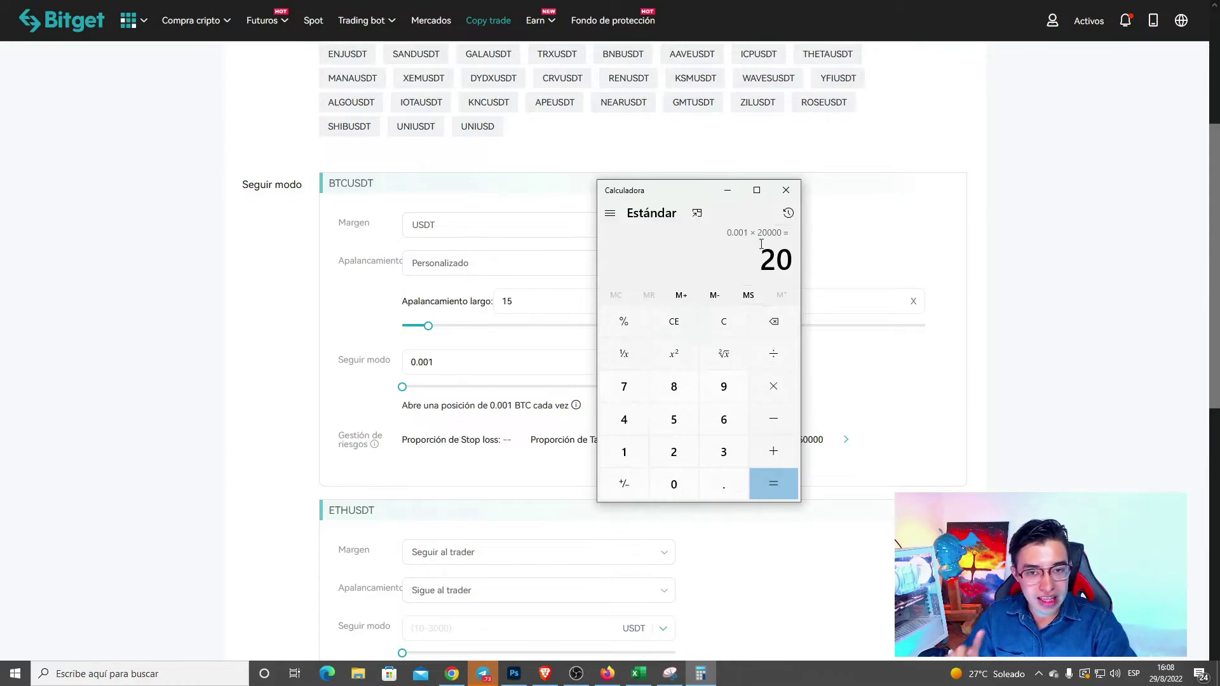
pyautogui.click(728, 191)
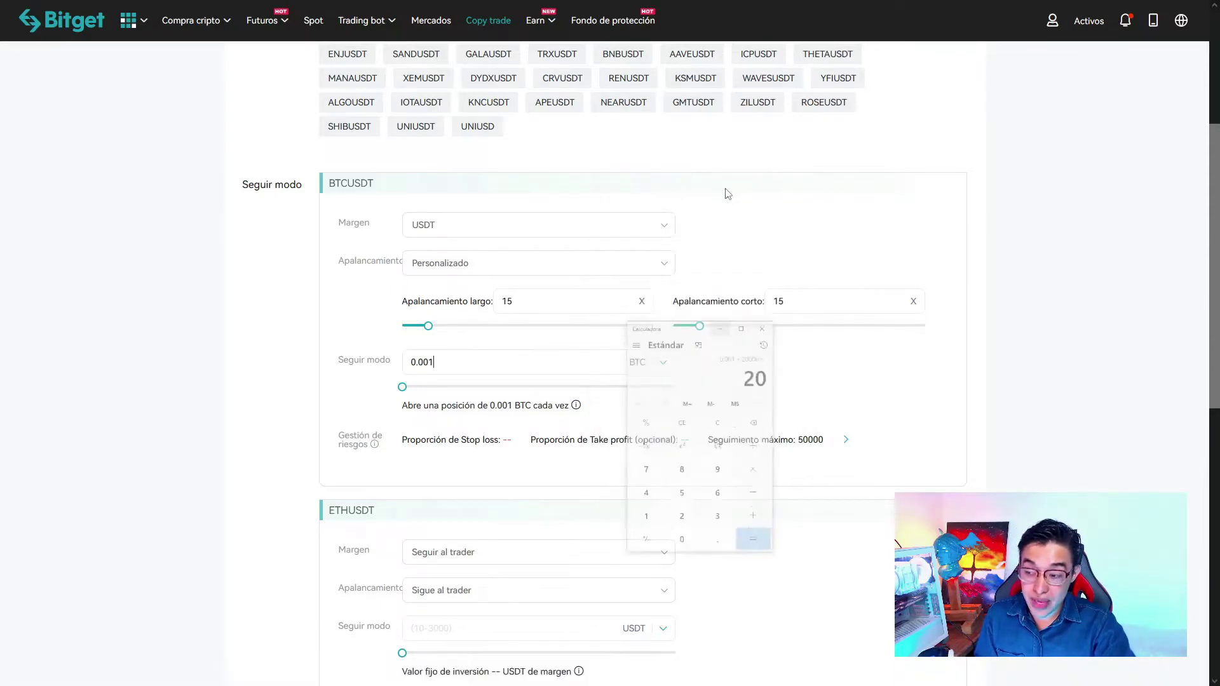
# Change the BTCUSDT copy limit to Multiplicador and enter a multiplier of 0.01
pyautogui.click(661, 364)
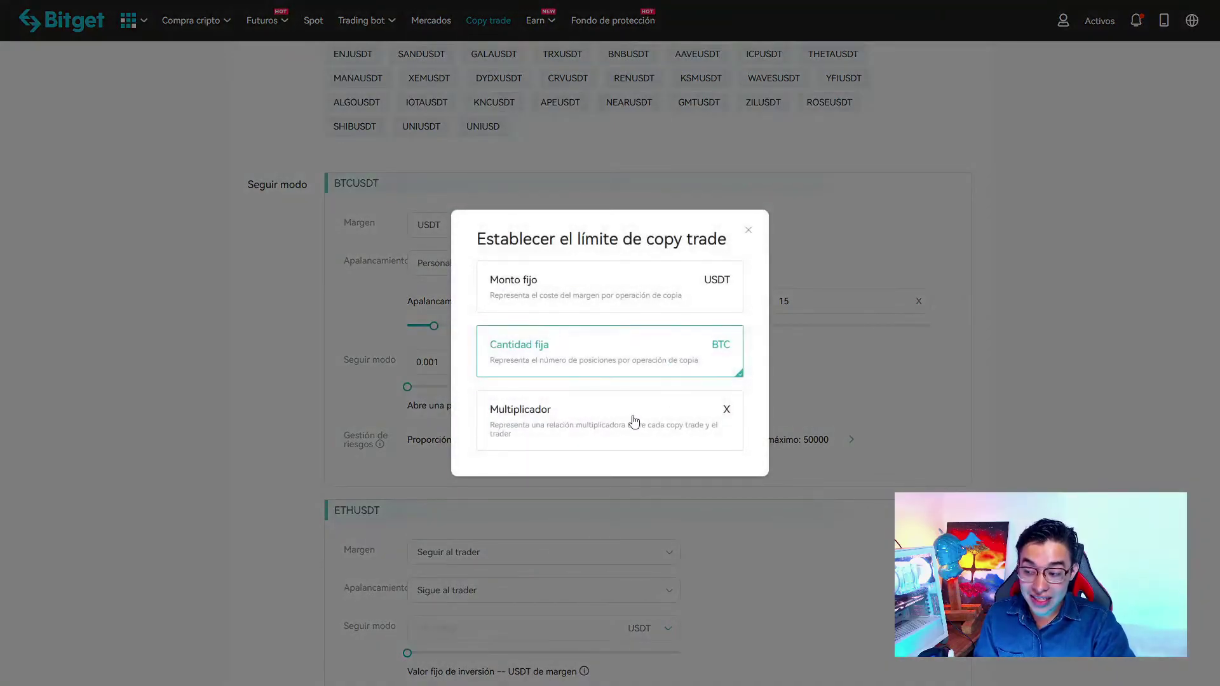
pyautogui.click(634, 420)
pyautogui.click(492, 366)
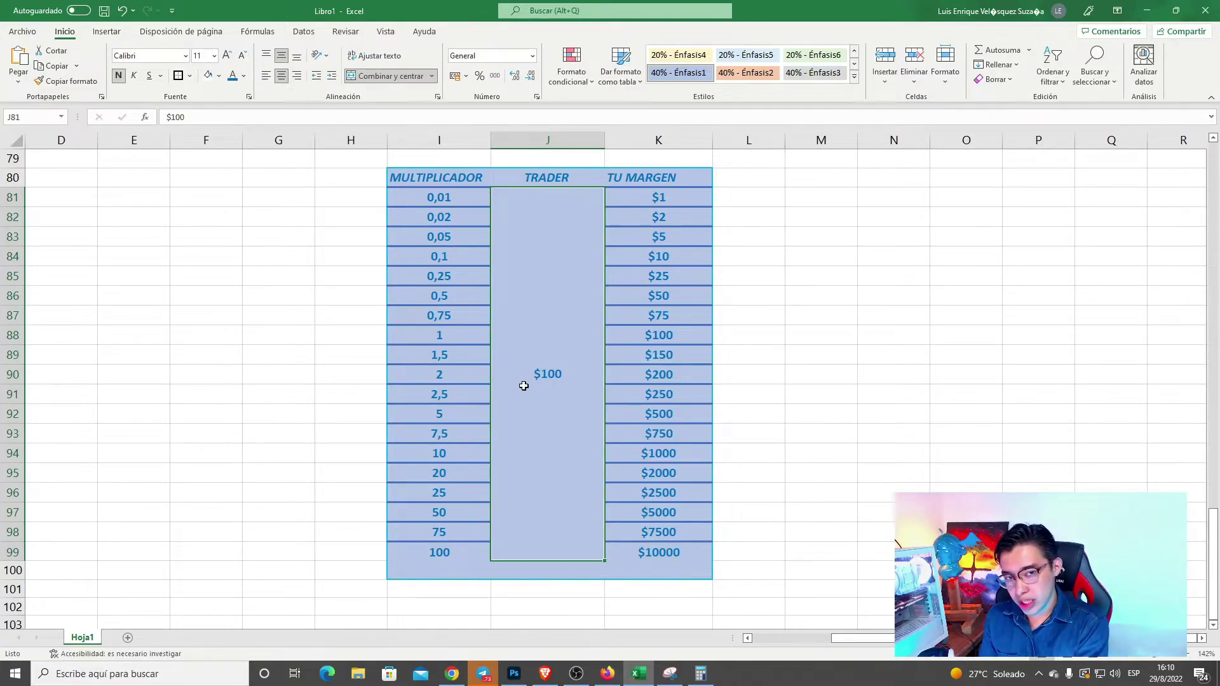
# Compare multipliers from 0,01 to 1 with the resulting margins for a $100 trader position in the Excel table, and return to Bitget
pyautogui.click(648, 199)
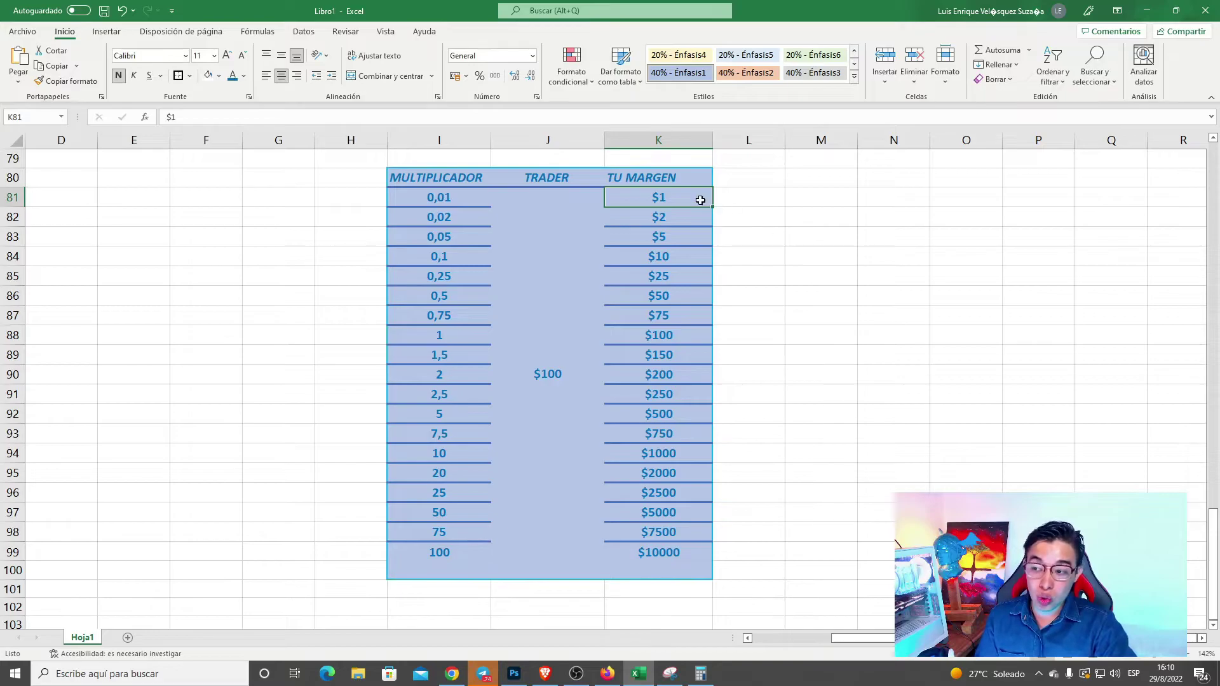
pyautogui.click(474, 238)
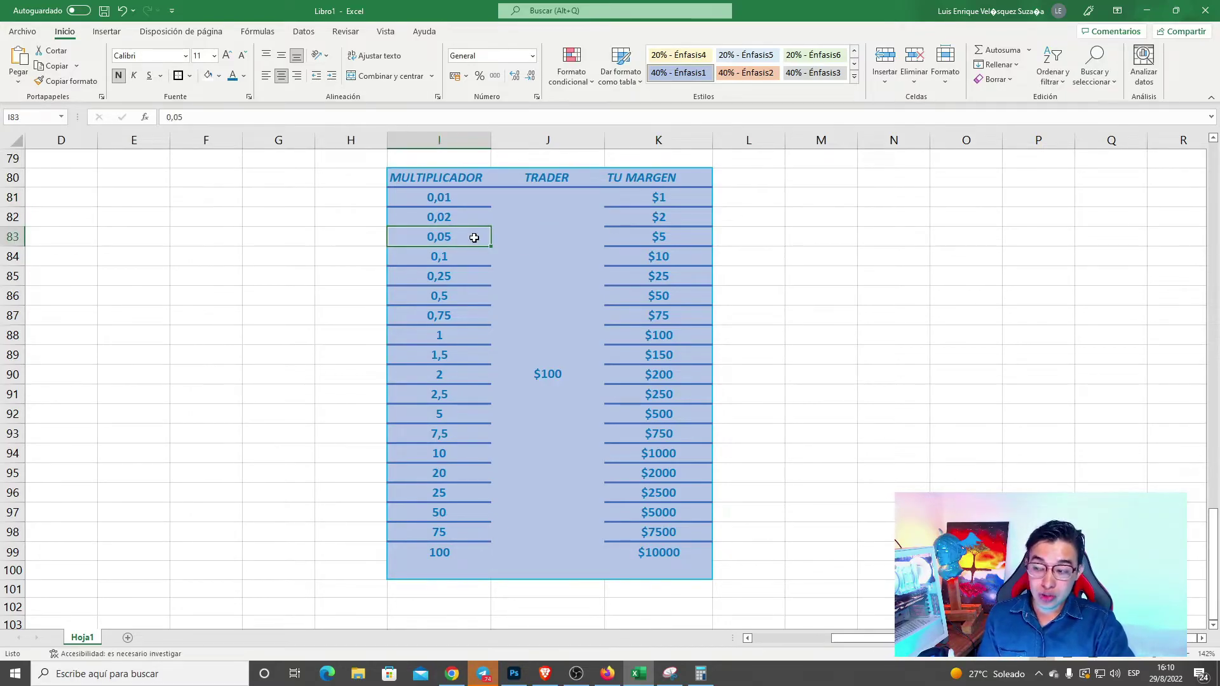
pyautogui.click(511, 348)
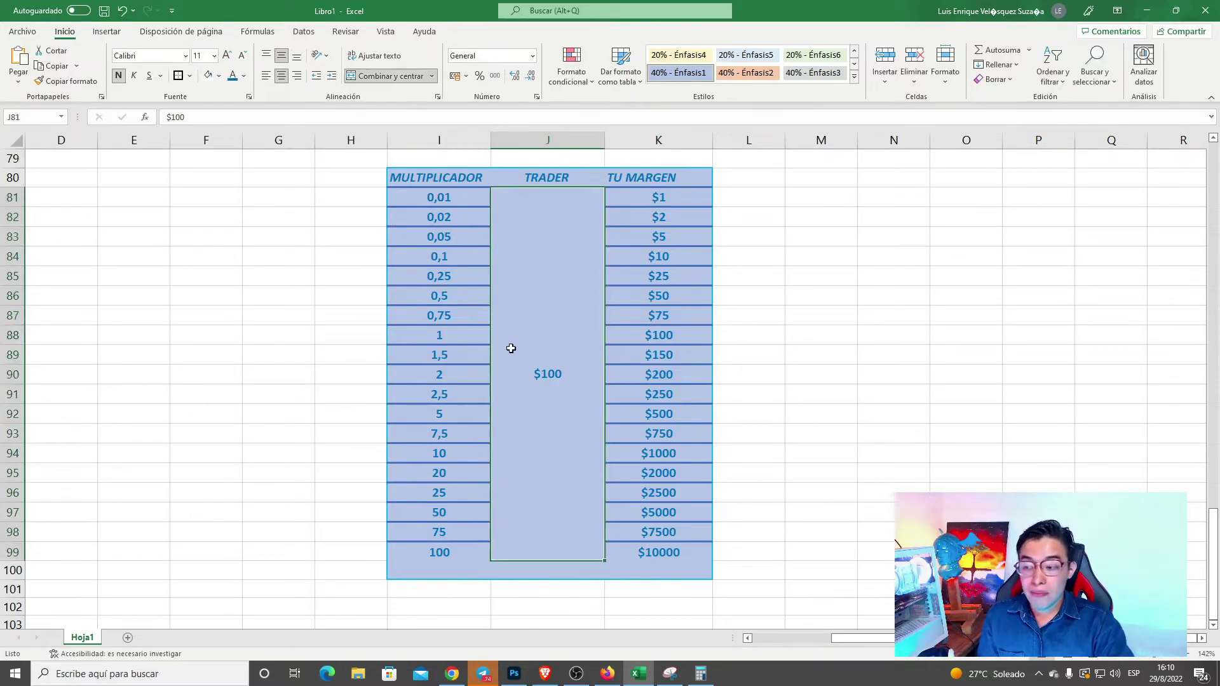
pyautogui.click(650, 239)
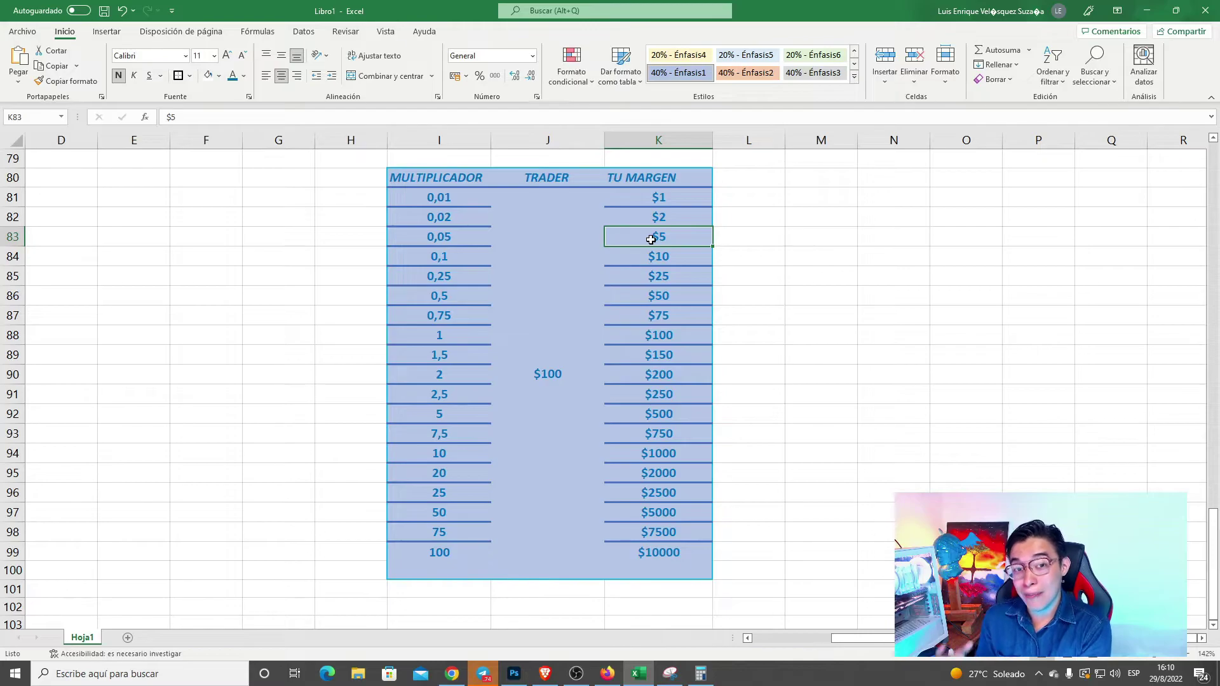
pyautogui.click(472, 332)
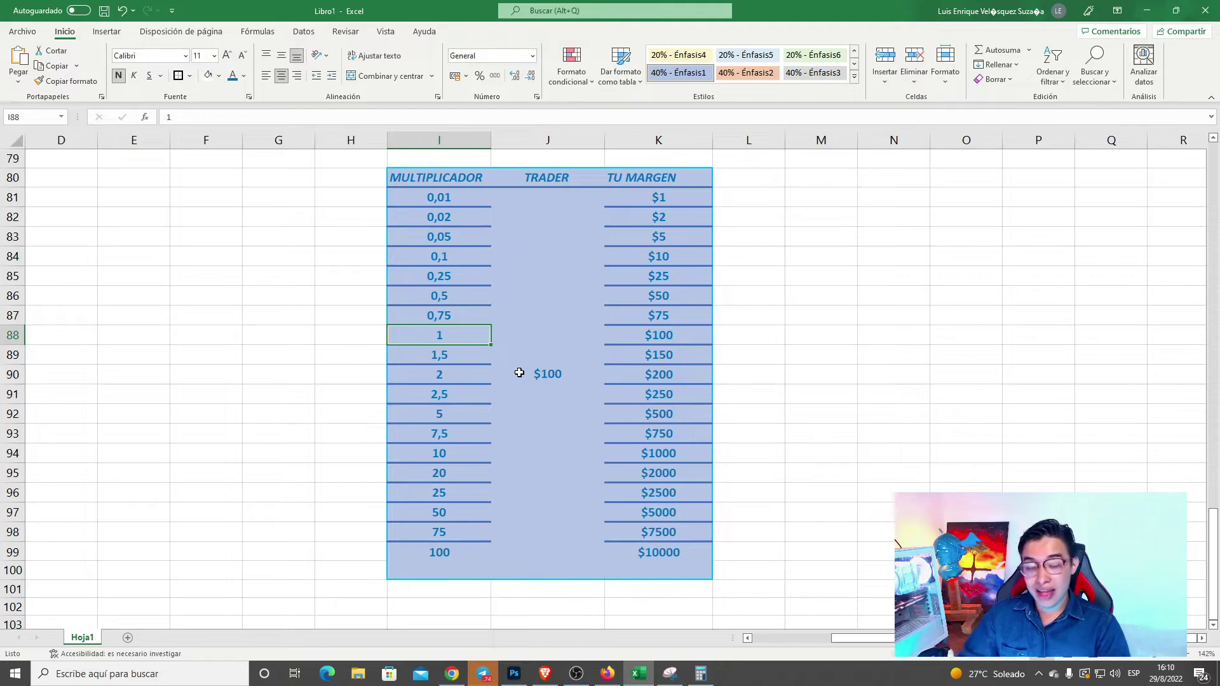
pyautogui.click(531, 346)
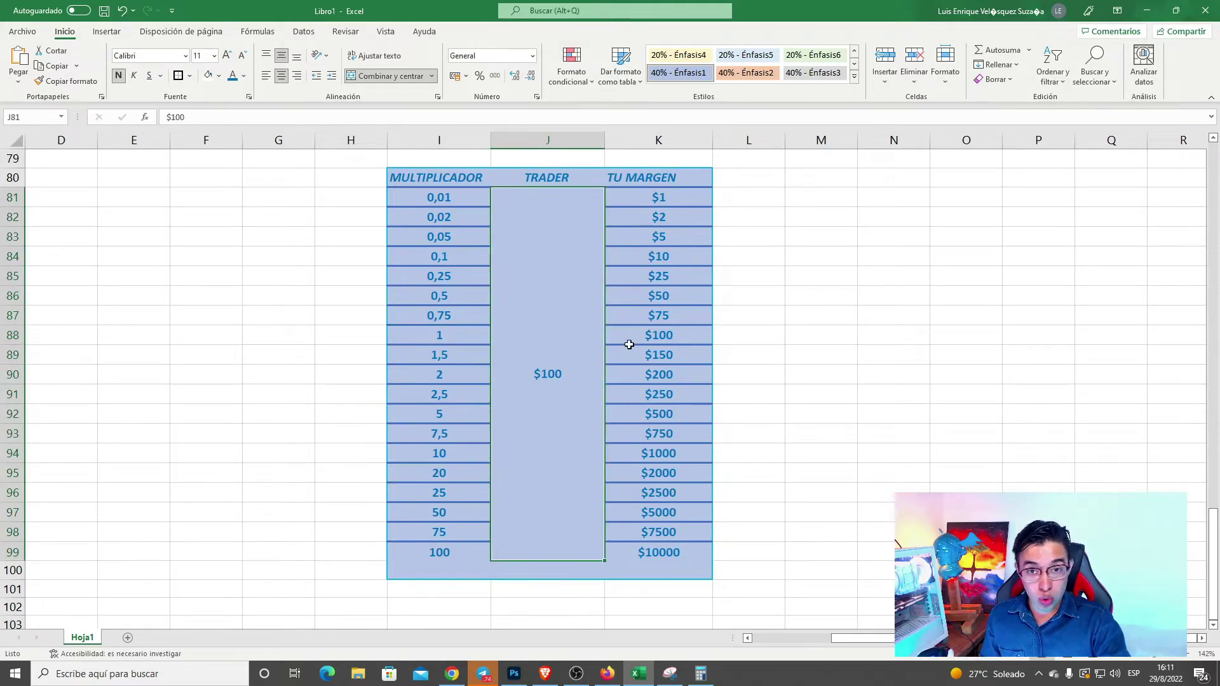
pyautogui.click(474, 335)
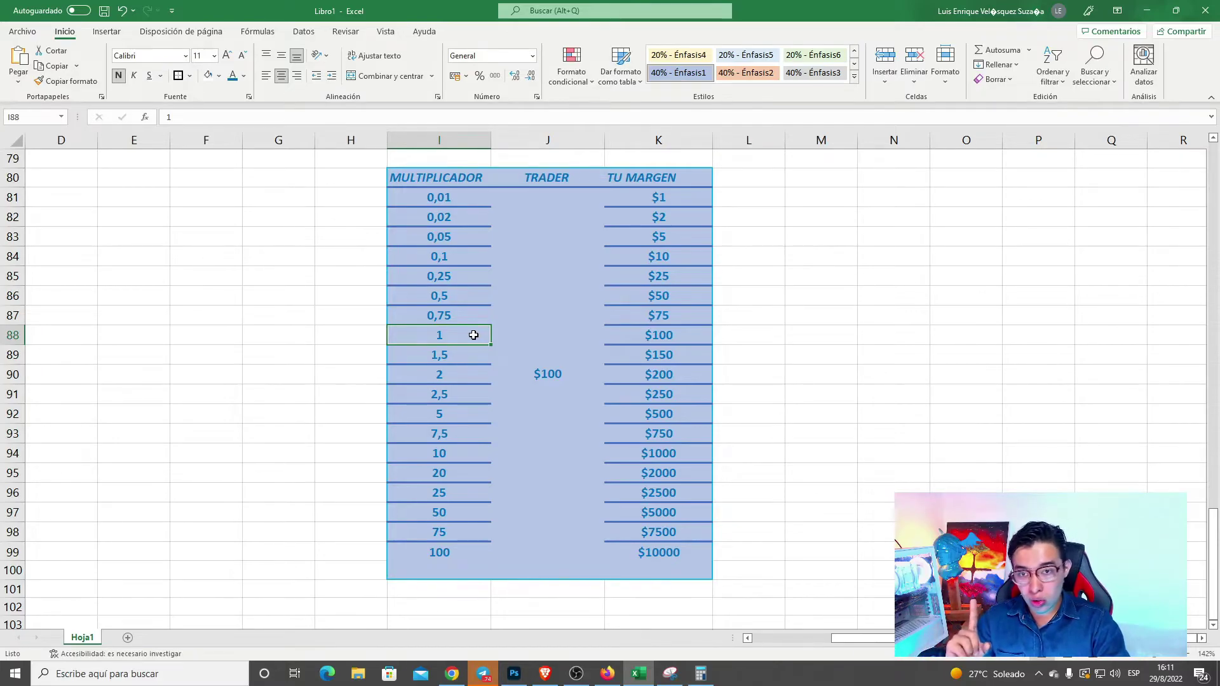
pyautogui.click(538, 369)
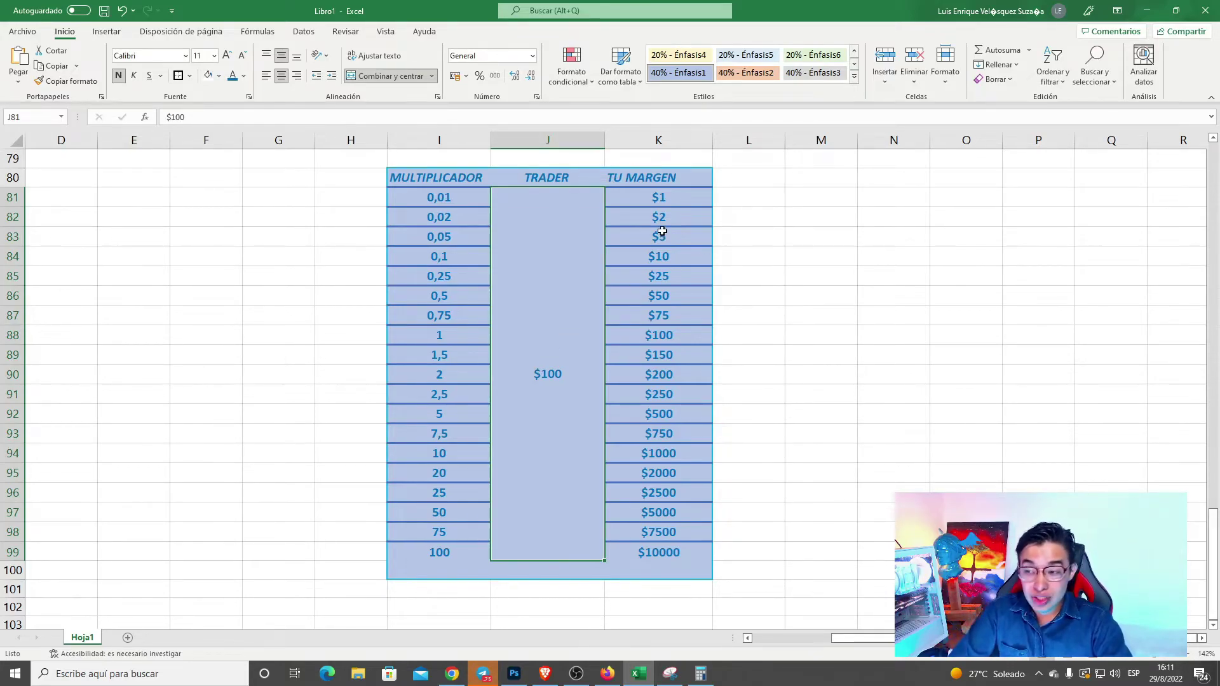
pyautogui.click(480, 218)
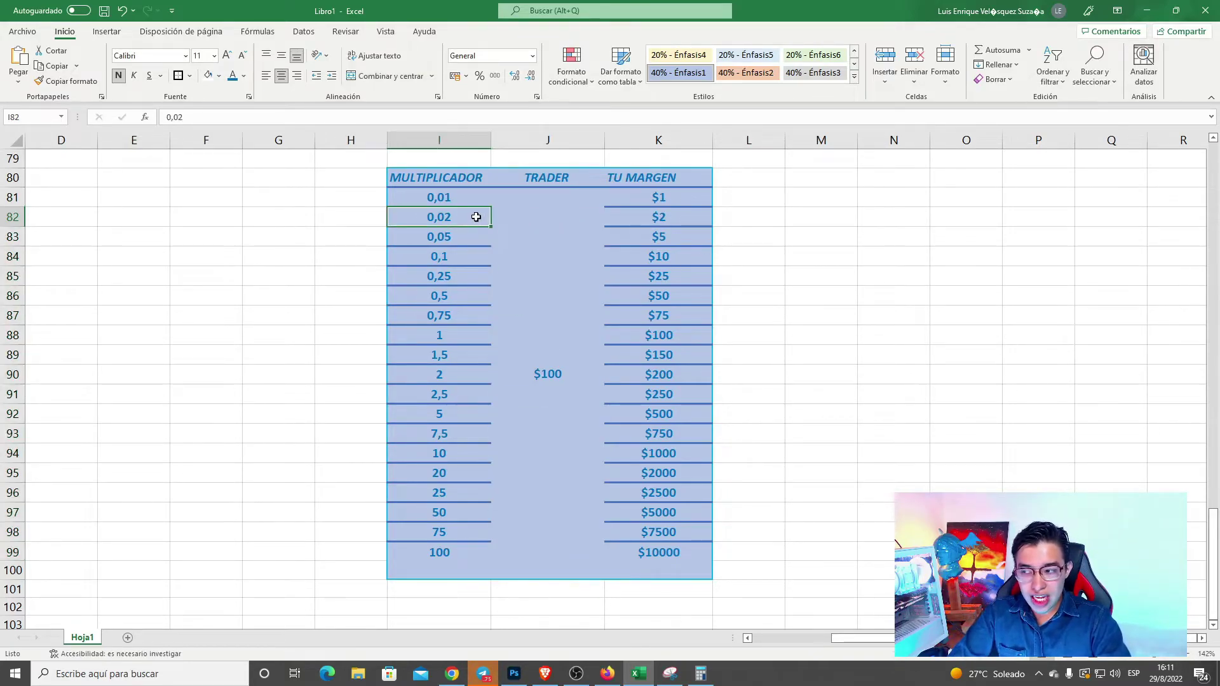
pyautogui.click(461, 236)
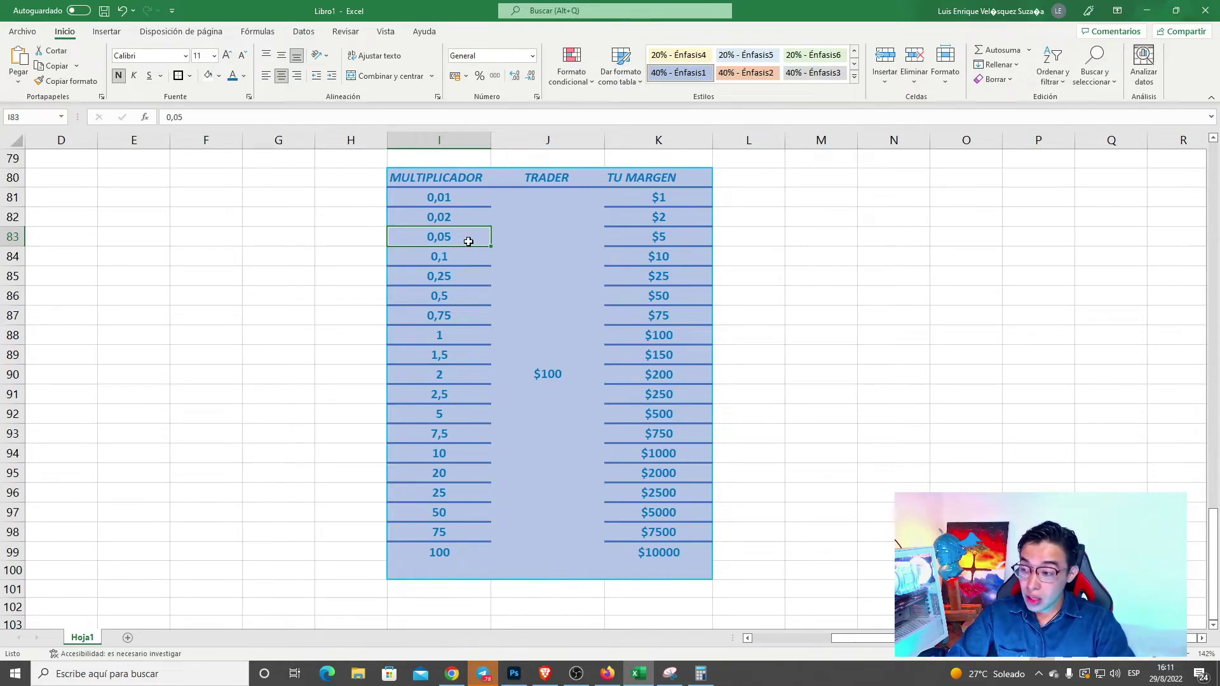
pyautogui.click(465, 274)
pyautogui.click(456, 259)
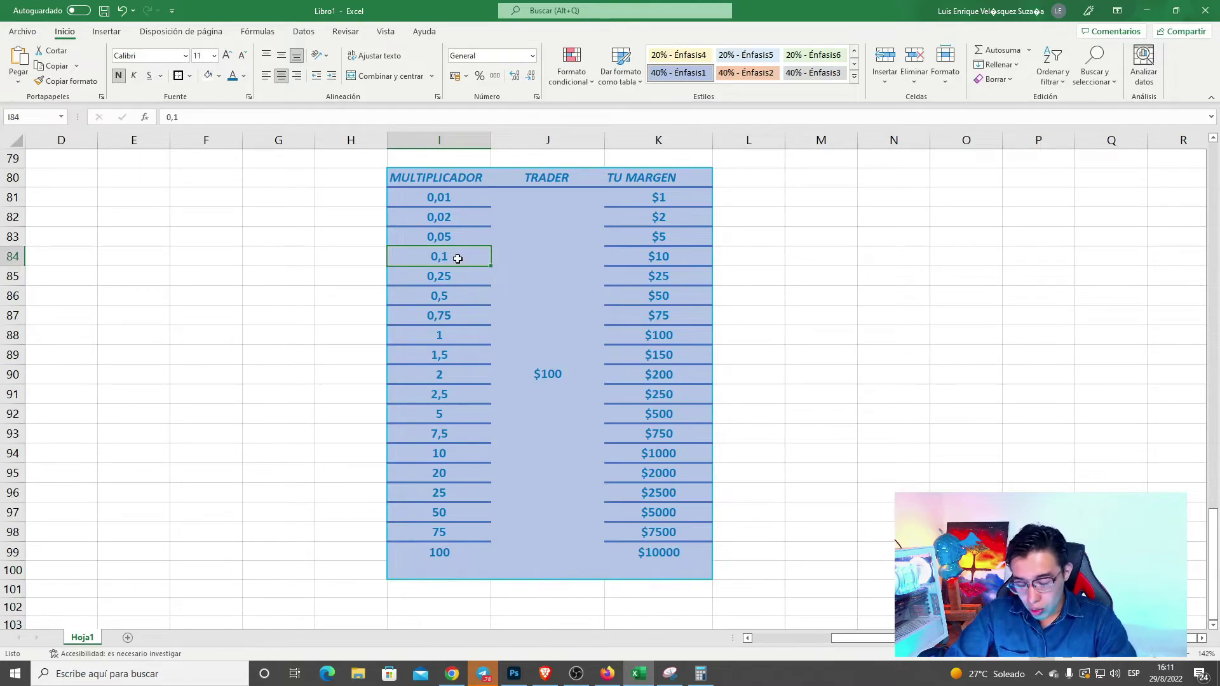
pyautogui.click(651, 252)
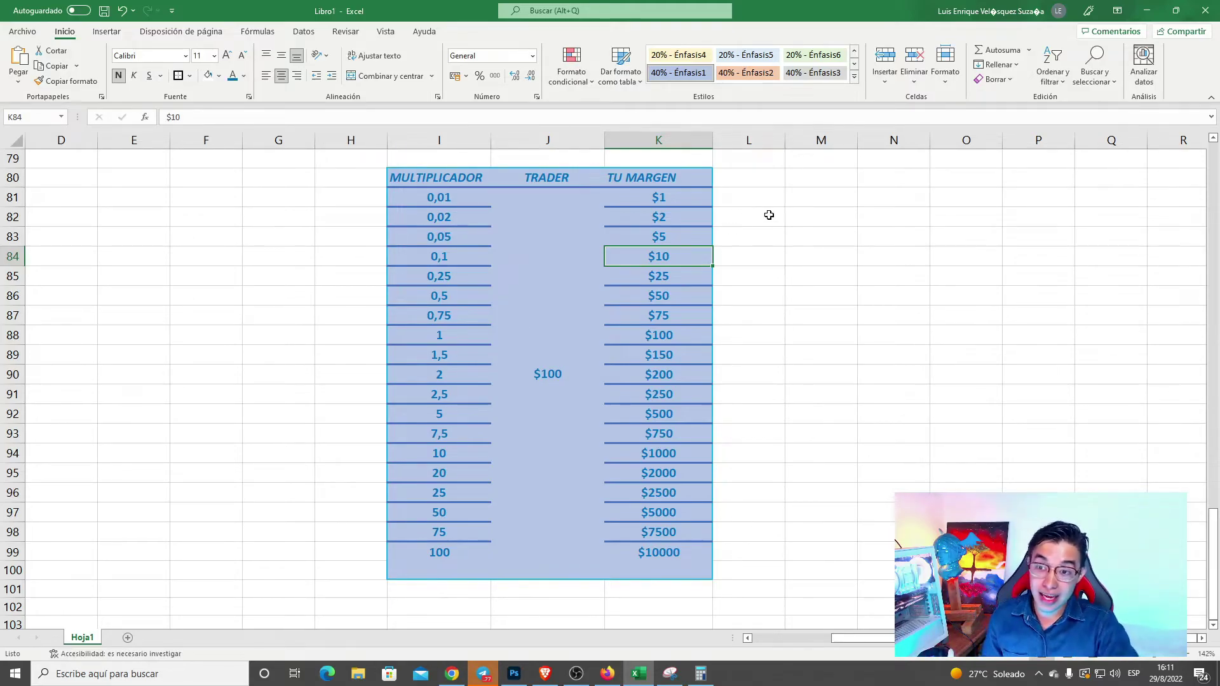
pyautogui.click(1147, 10)
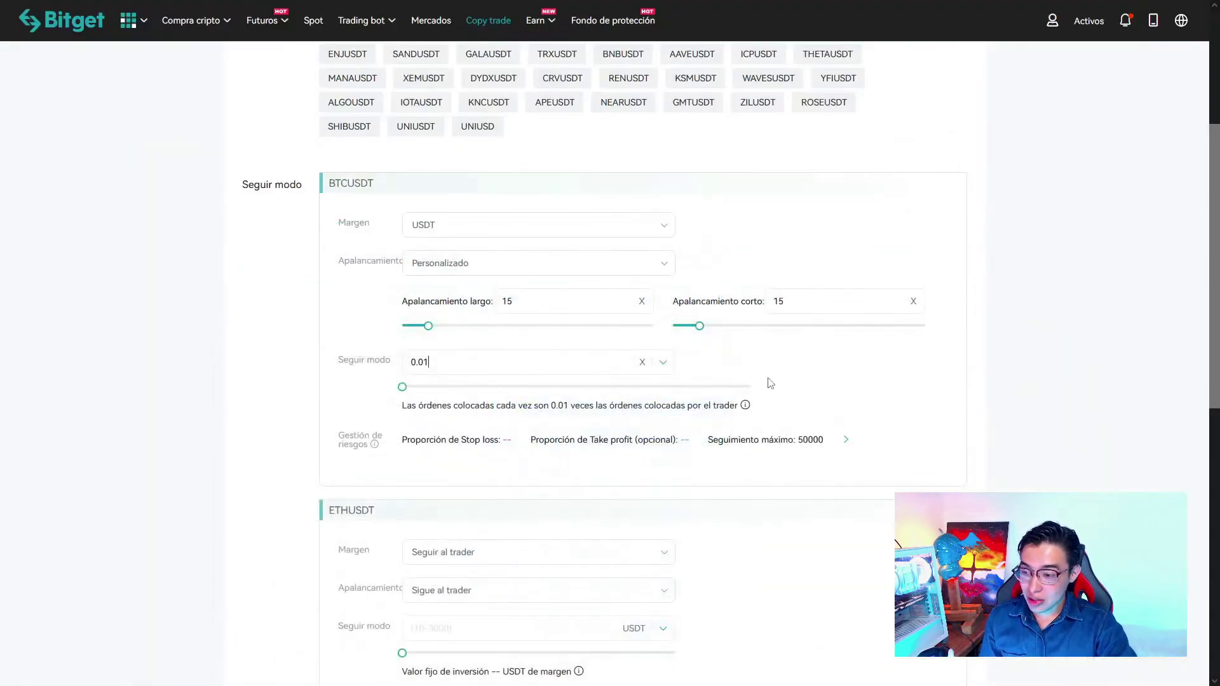
# Set the BTCUSDT multiplier to 0.02
pyautogui.click(462, 362)
pyautogui.press('BackSpace')
pyautogui.write('2')
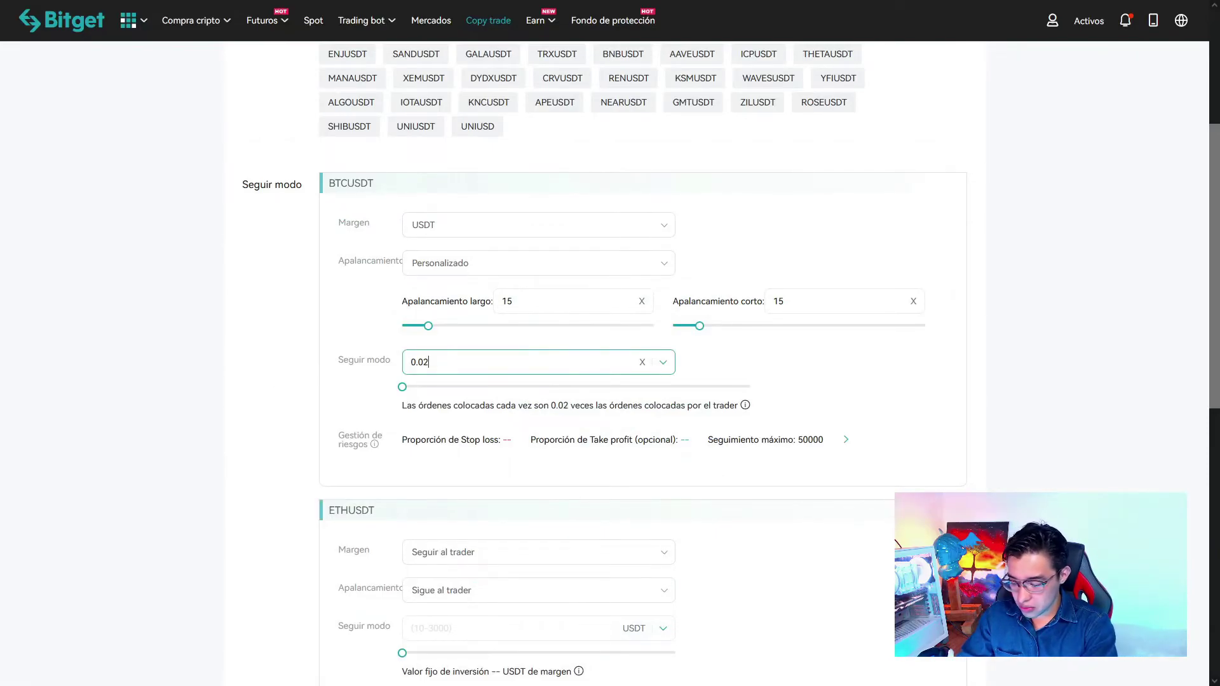
# Try 40 USDT as the Seguimiento máximo in the BTCUSDT risk management, clear it and close the dialog without confirming
pyautogui.scroll(-1, 488, 361)
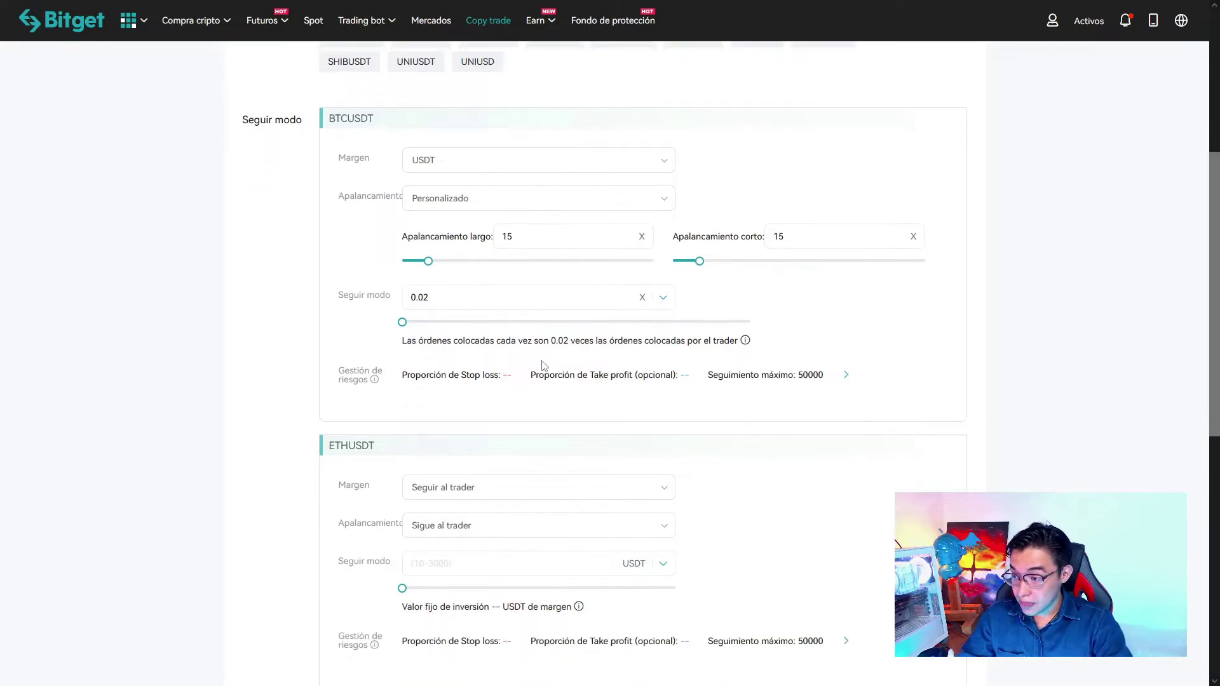
pyautogui.click(846, 376)
pyautogui.click(642, 404)
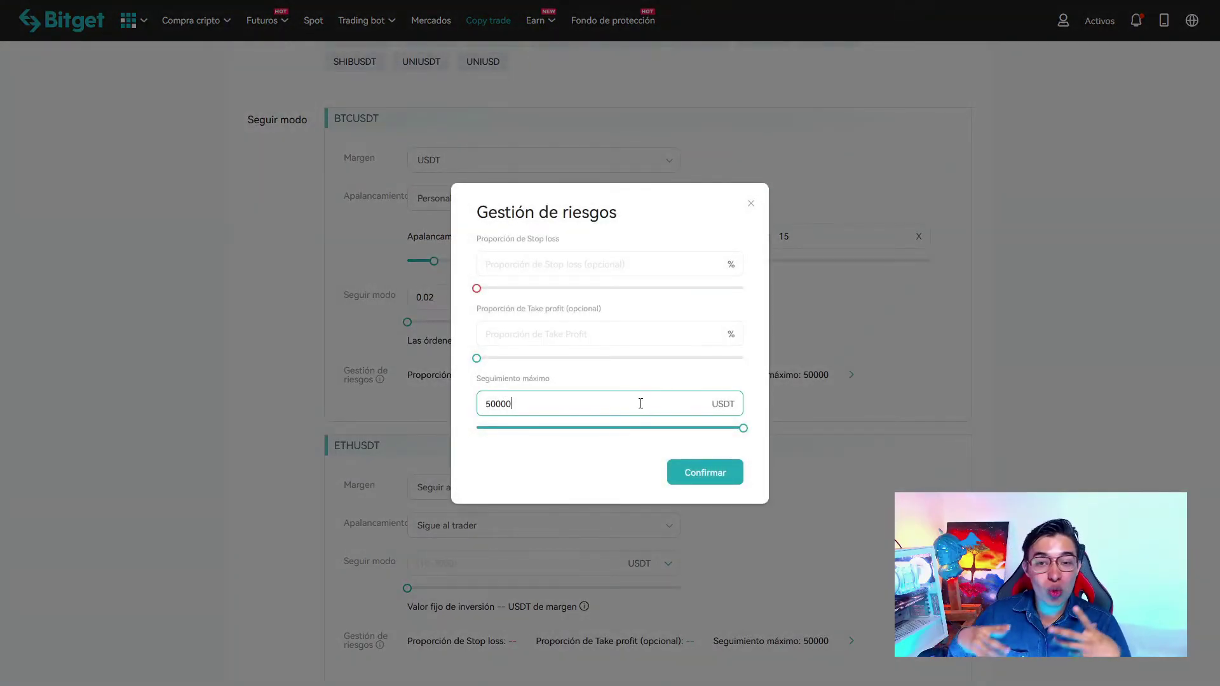
pyautogui.press('BackSpace')
pyautogui.press('BackSpace')
pyautogui.press('BackSpace')
pyautogui.press('BackSpace')
pyautogui.press('BackSpace')
pyautogui.write('40')
pyautogui.press('BackSpace')
pyautogui.press('BackSpace')
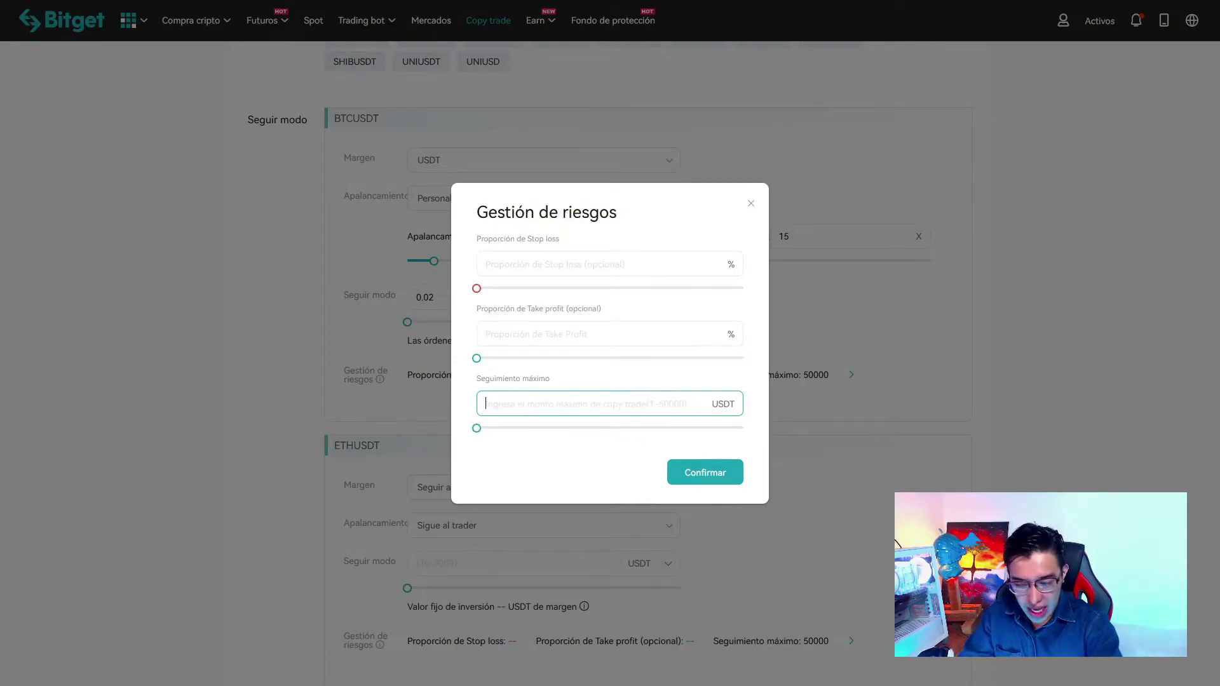
pyautogui.click(608, 262)
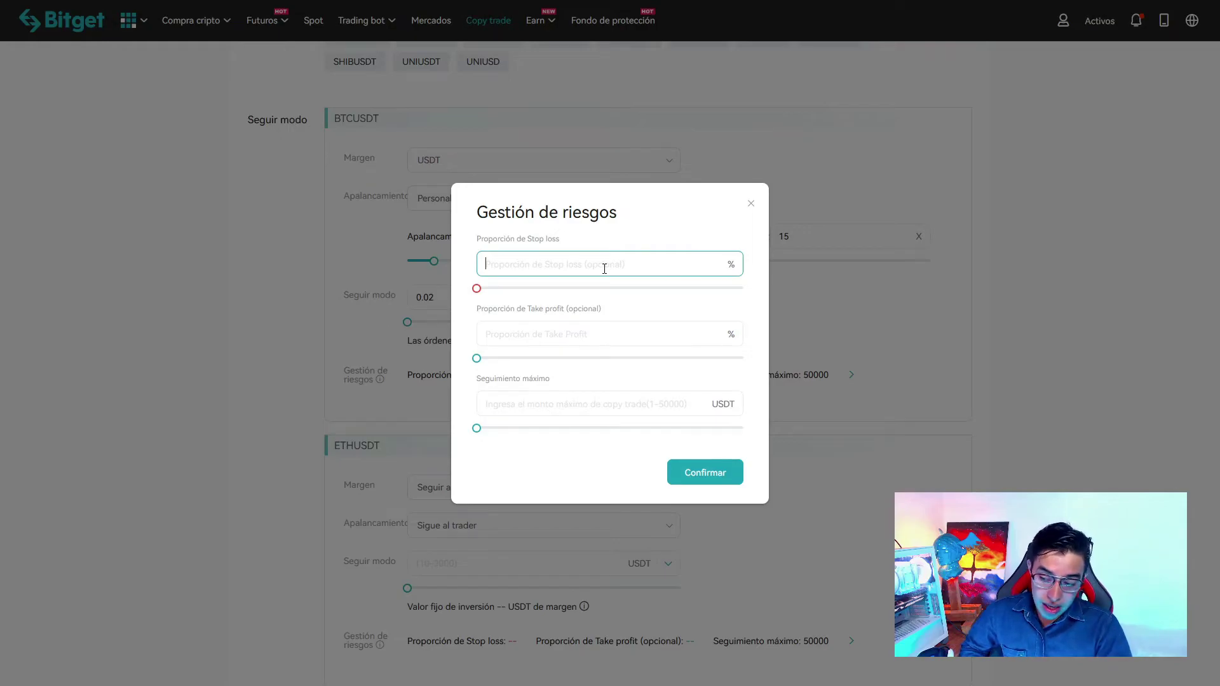
pyautogui.click(750, 205)
pyautogui.click(591, 244)
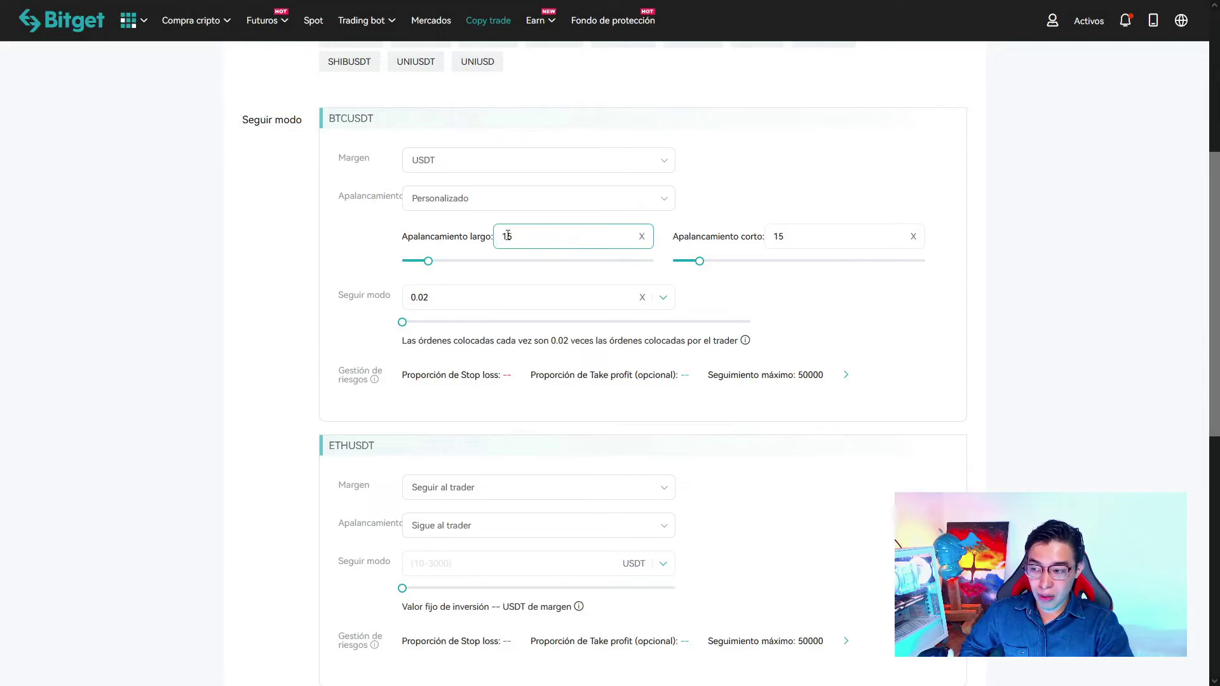
pyautogui.click(776, 236)
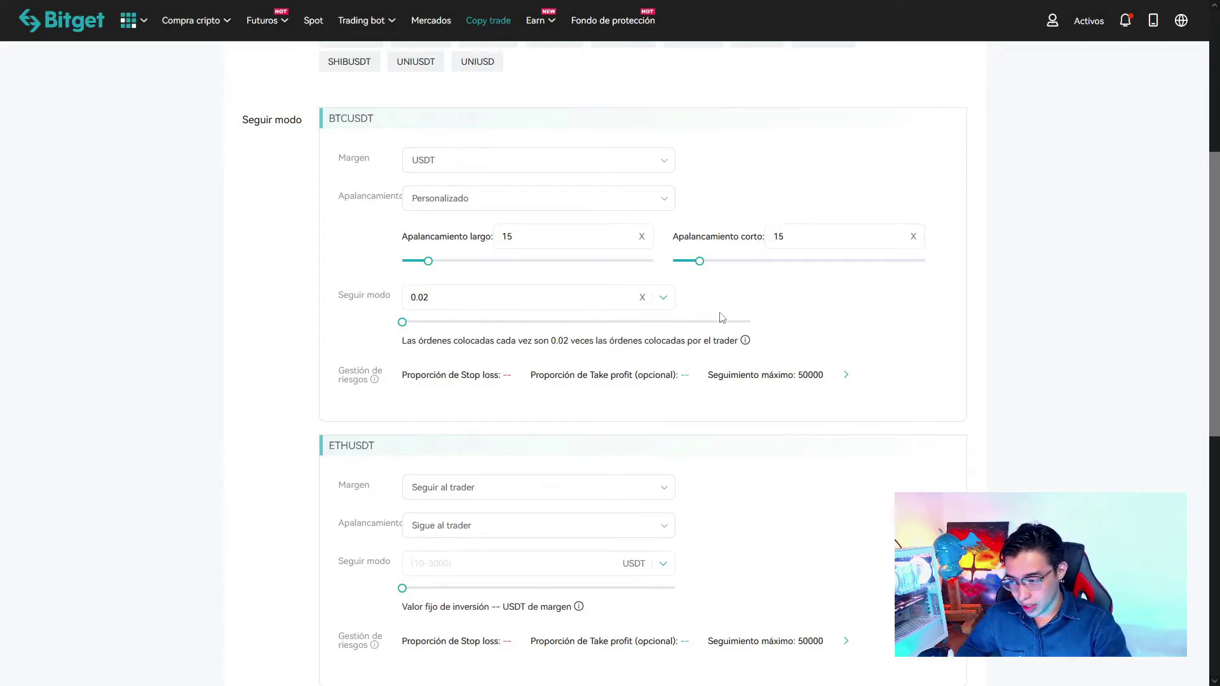
# Set the ETHUSDT margin to USDT and its leverage to Personalizado, with 15 for both long and short
pyautogui.scroll(-3, 721, 318)
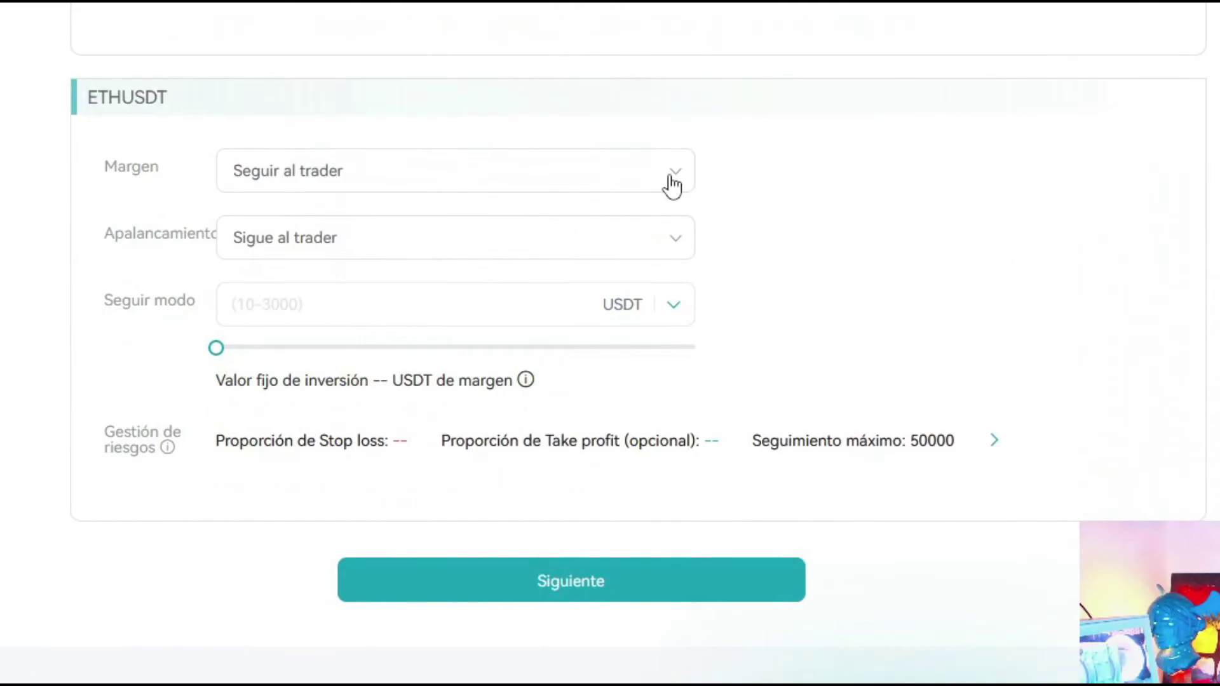
pyautogui.click(673, 184)
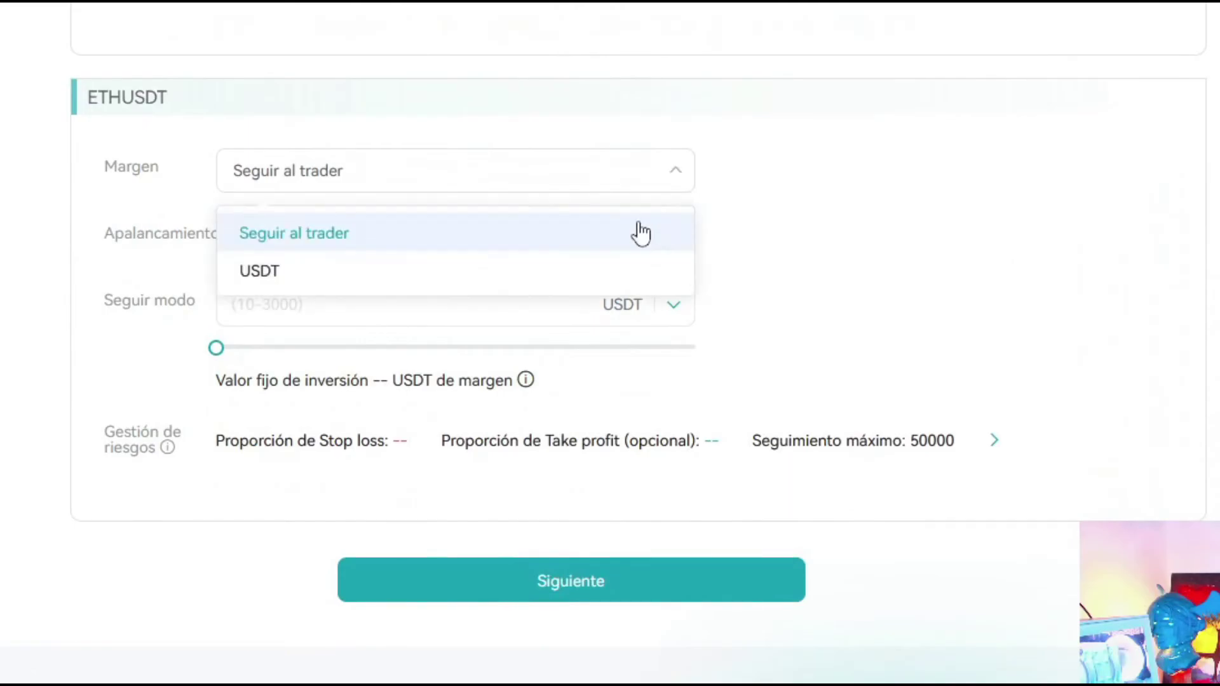
pyautogui.click(534, 273)
pyautogui.click(474, 248)
pyautogui.click(346, 346)
pyautogui.click(441, 311)
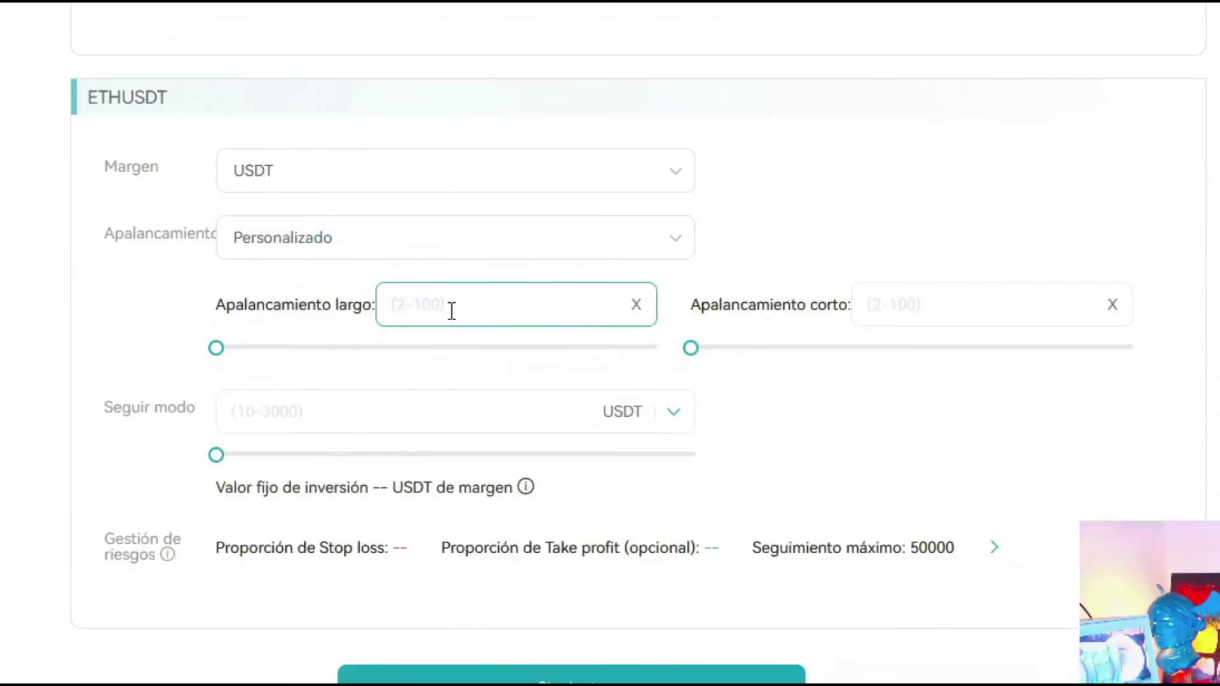
pyautogui.write('15')
pyautogui.click(920, 296)
pyautogui.write('15')
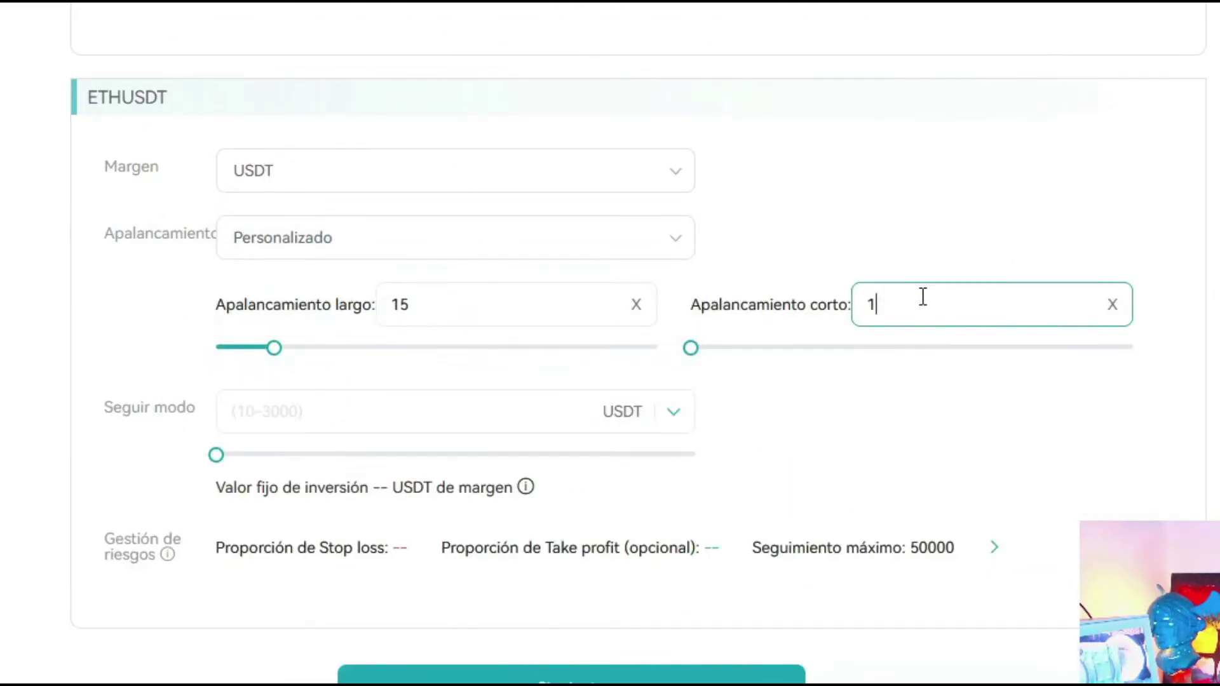
# Change the ETHUSDT Seguir modo from a fixed USDT amount to a multiplier of 0.02
pyautogui.click(452, 418)
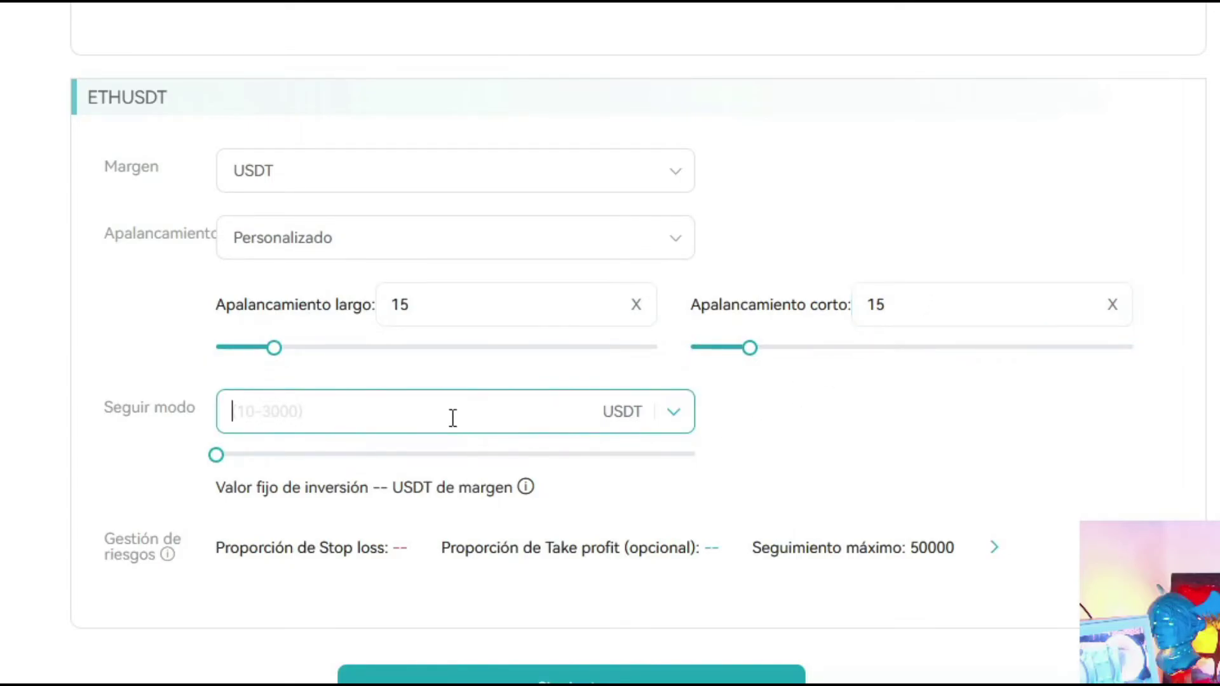
pyautogui.click(675, 413)
pyautogui.click(558, 413)
pyautogui.click(357, 414)
pyautogui.write('0.0')
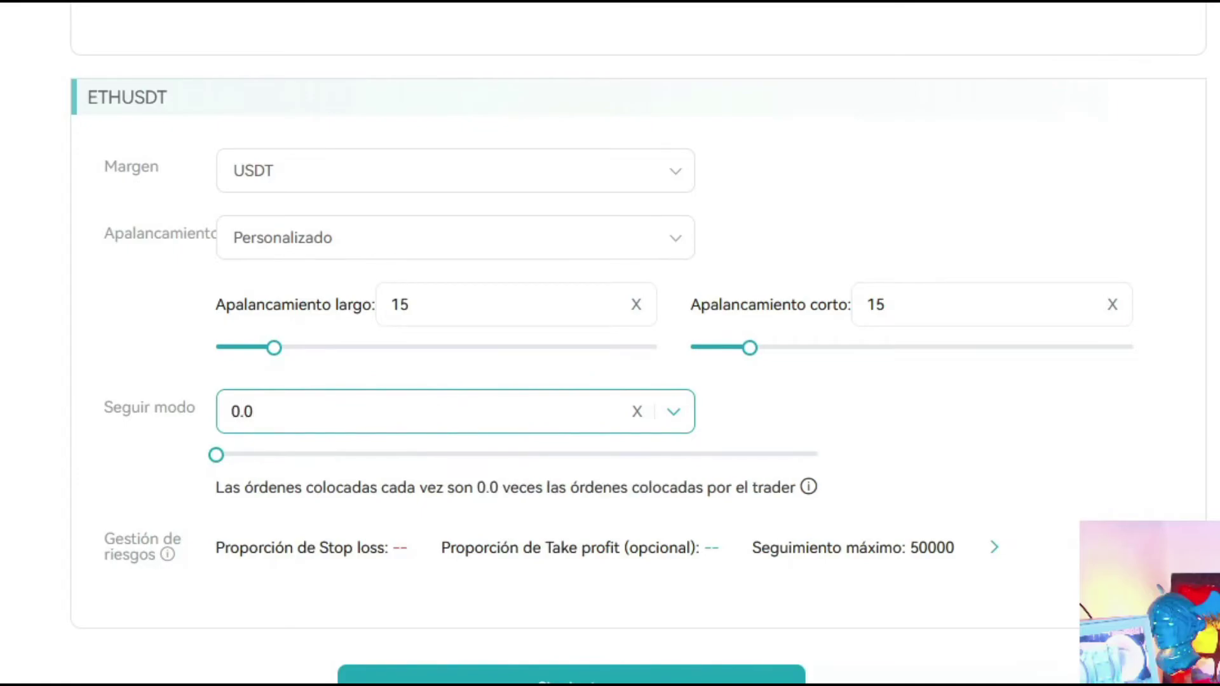
pyautogui.write('2')
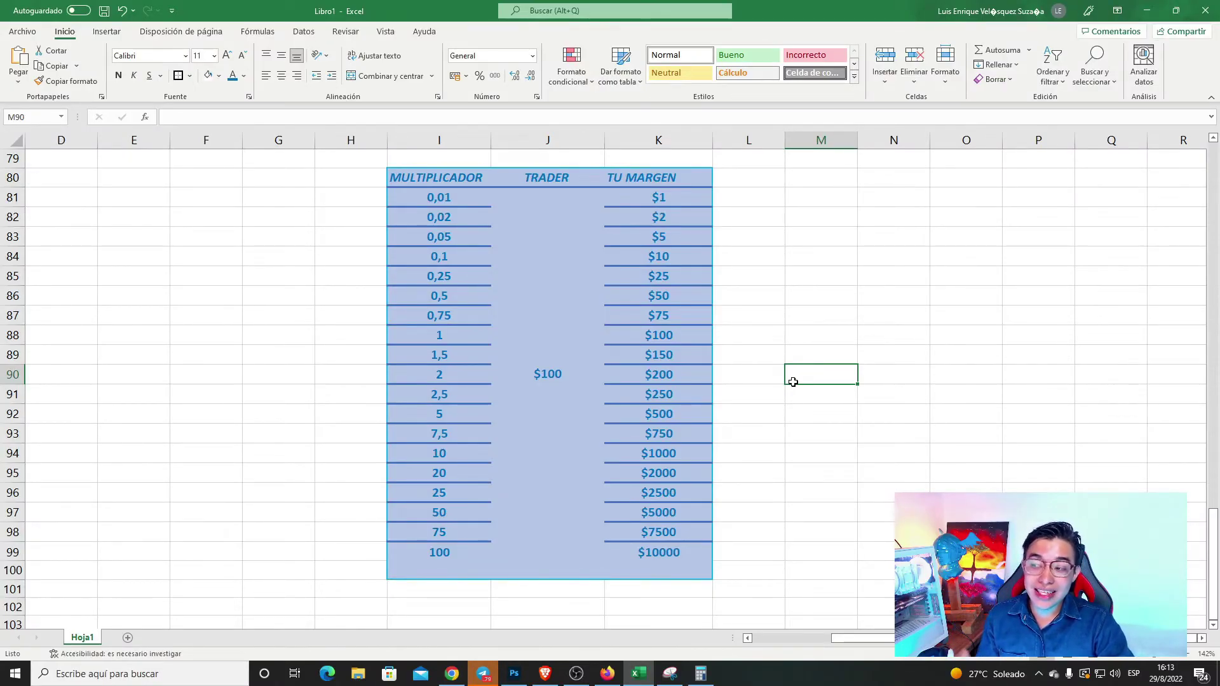
# Review the multiplier table for a $100 trader position in Excel and return to Bitget
pyautogui.click(573, 361)
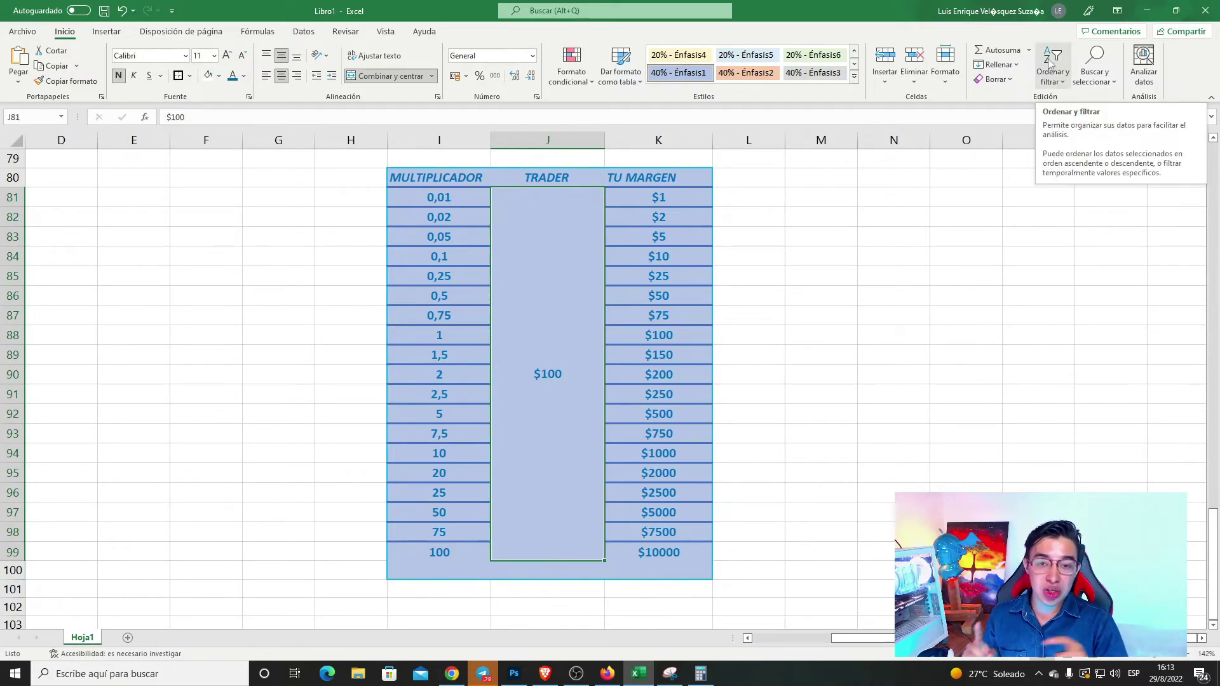
pyautogui.click(1147, 10)
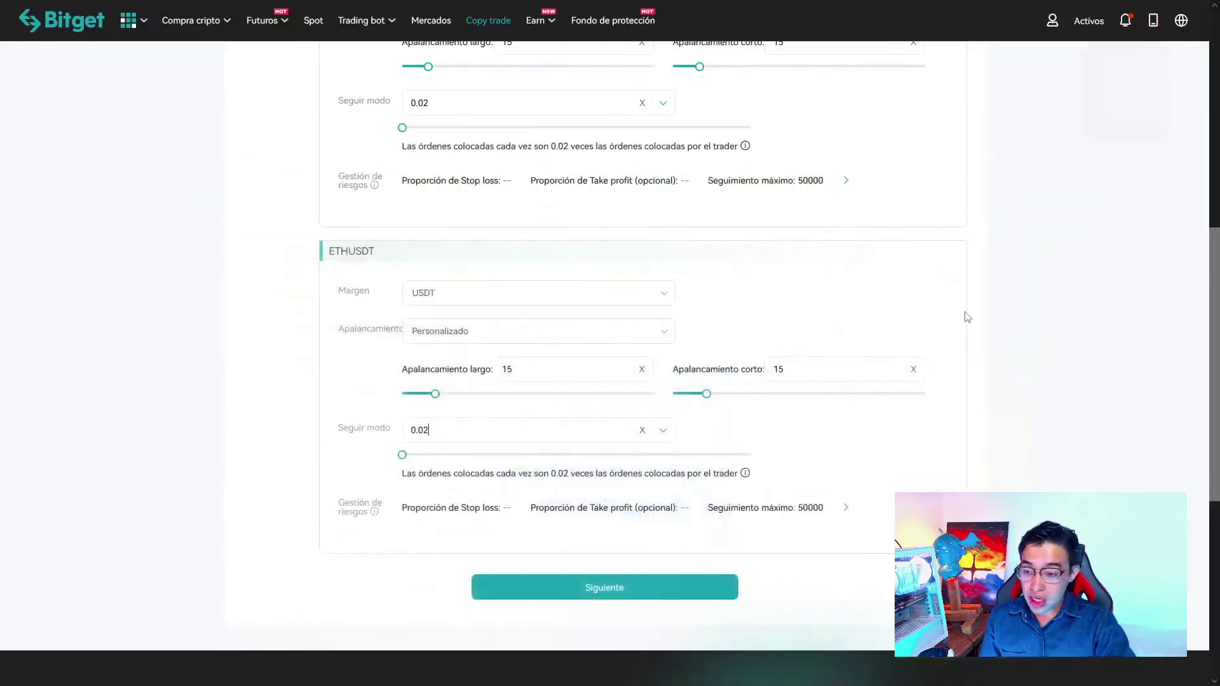
# Submit the BTCUSDT and ETHUSDT copy settings and confirm them to proceed
pyautogui.scroll(-1, 928, 486)
pyautogui.scroll(-2, 661, 526)
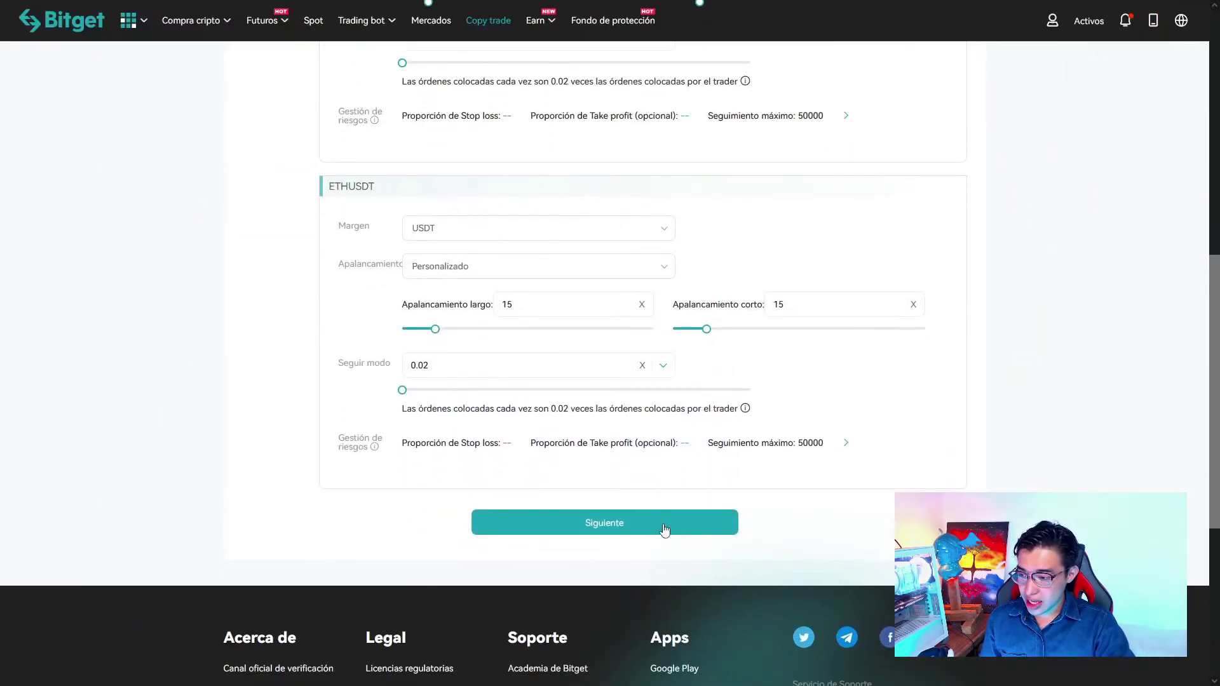
pyautogui.click(664, 529)
pyautogui.click(707, 455)
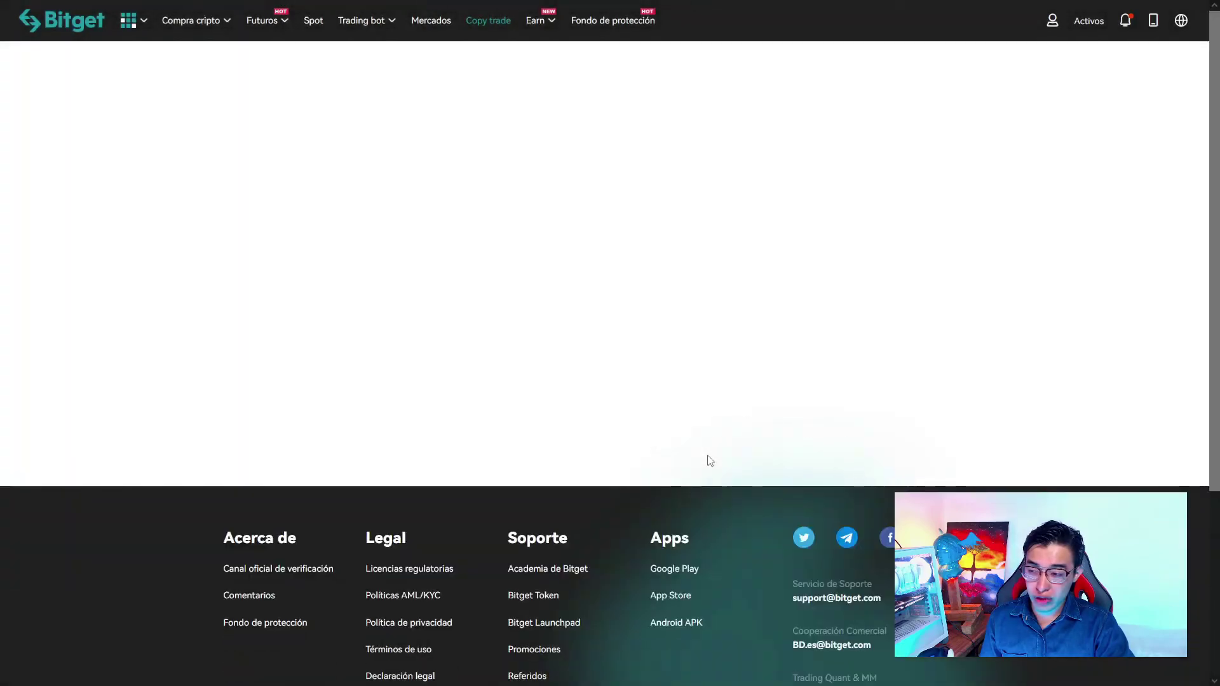